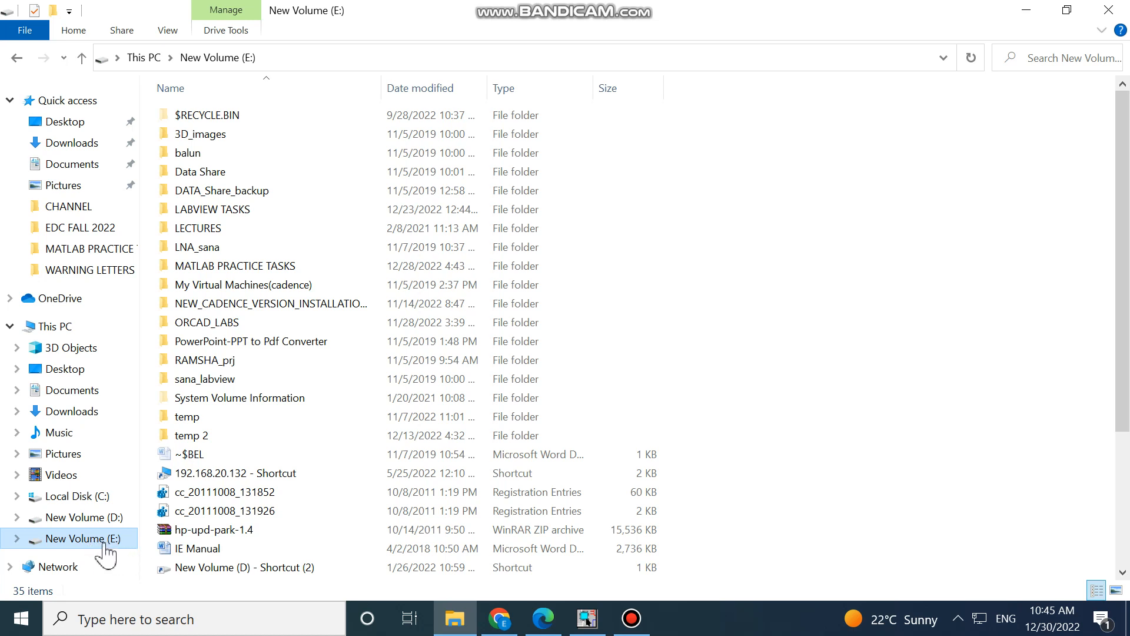
Create a folder named MY_ORCAD_PROJECT on New Volume (E:).
right_click(708, 247)
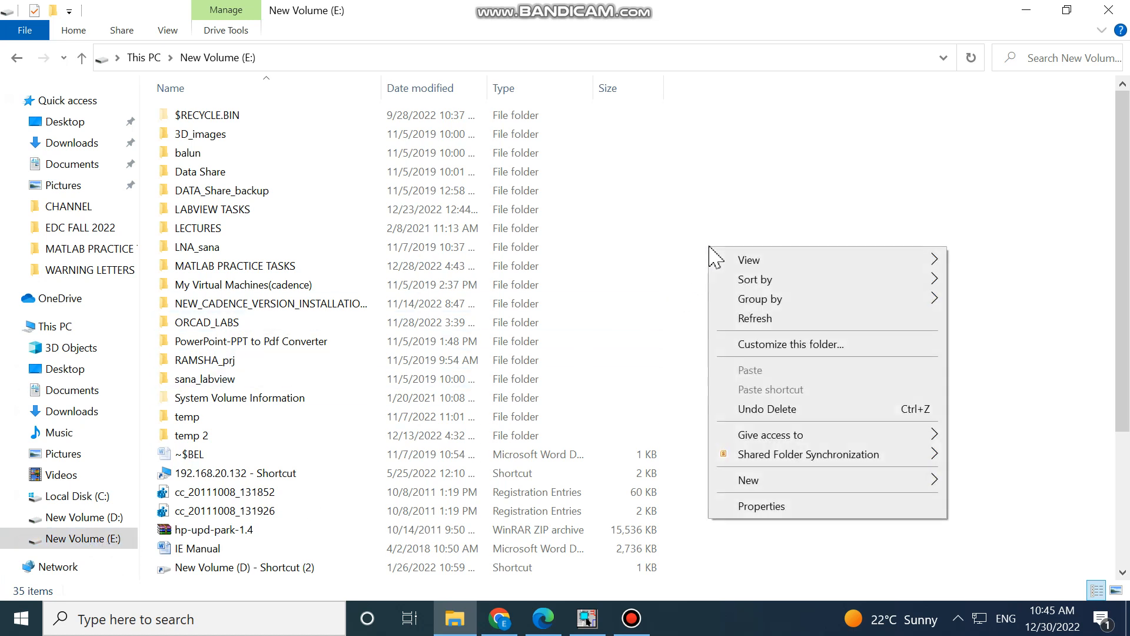
mouse_move(761, 484)
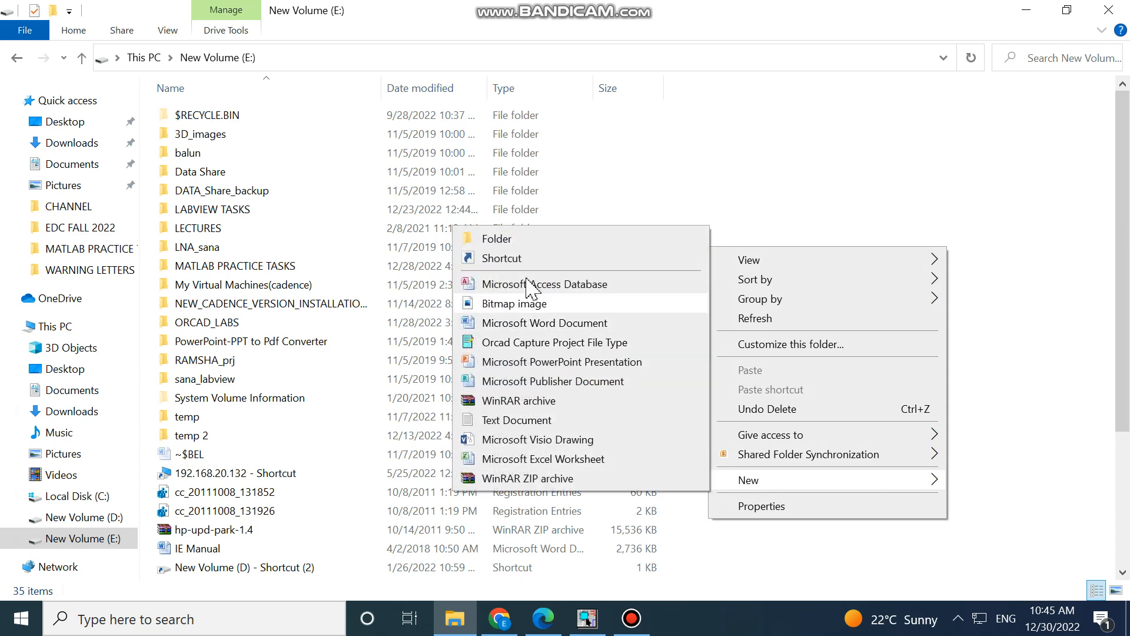
click(518, 239)
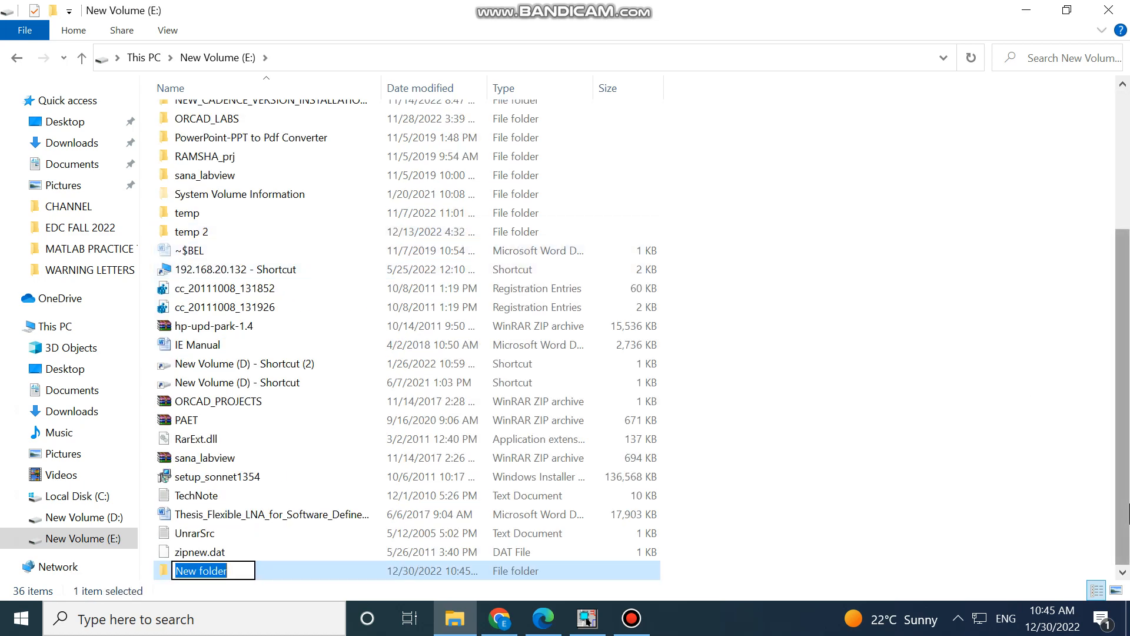
text(MY_)
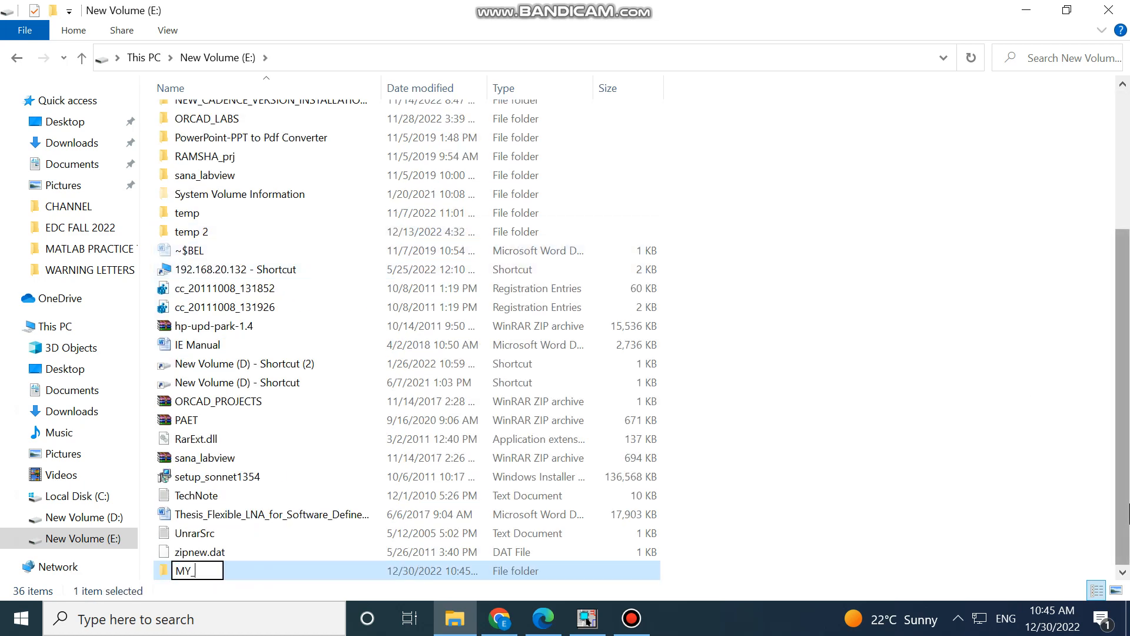
text(ORCAD)
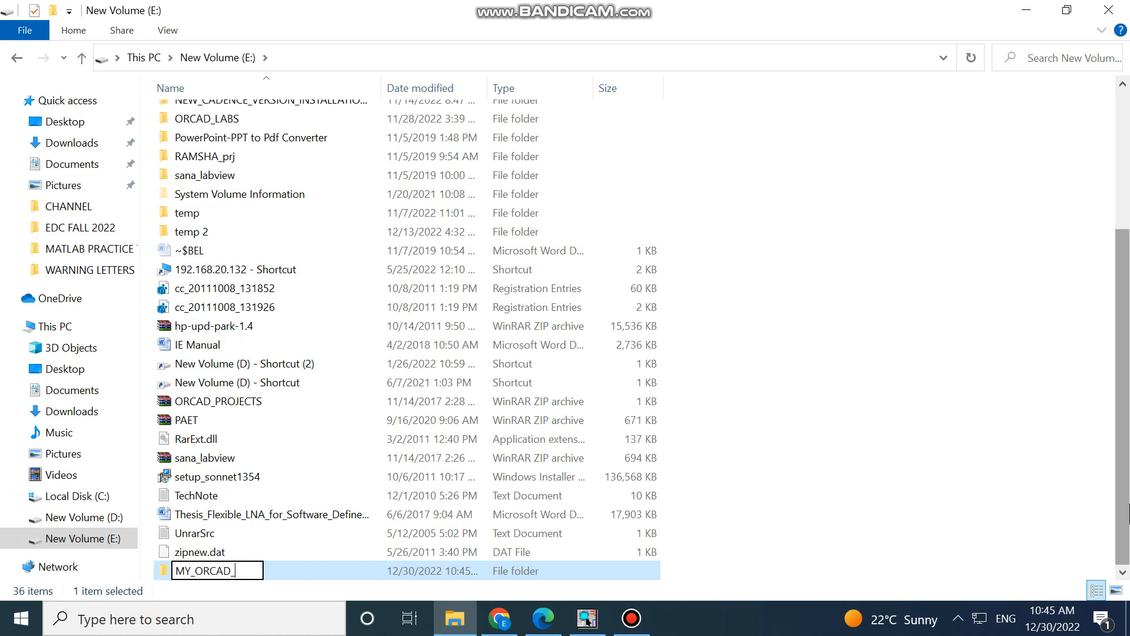
text(_PROJEC)
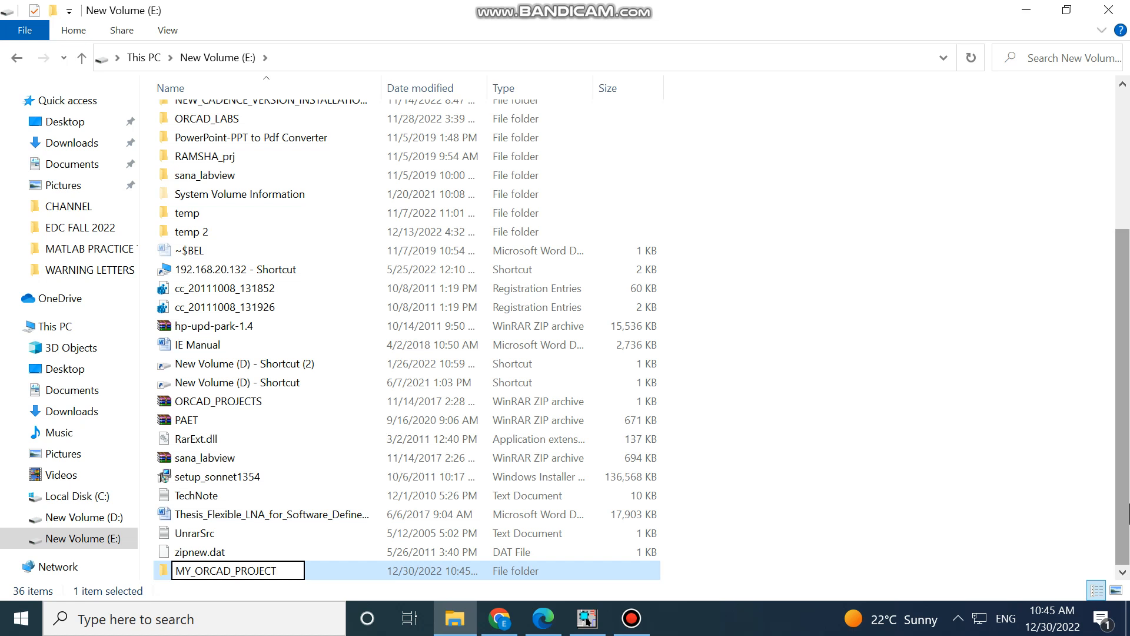
text(T)
key(Return)
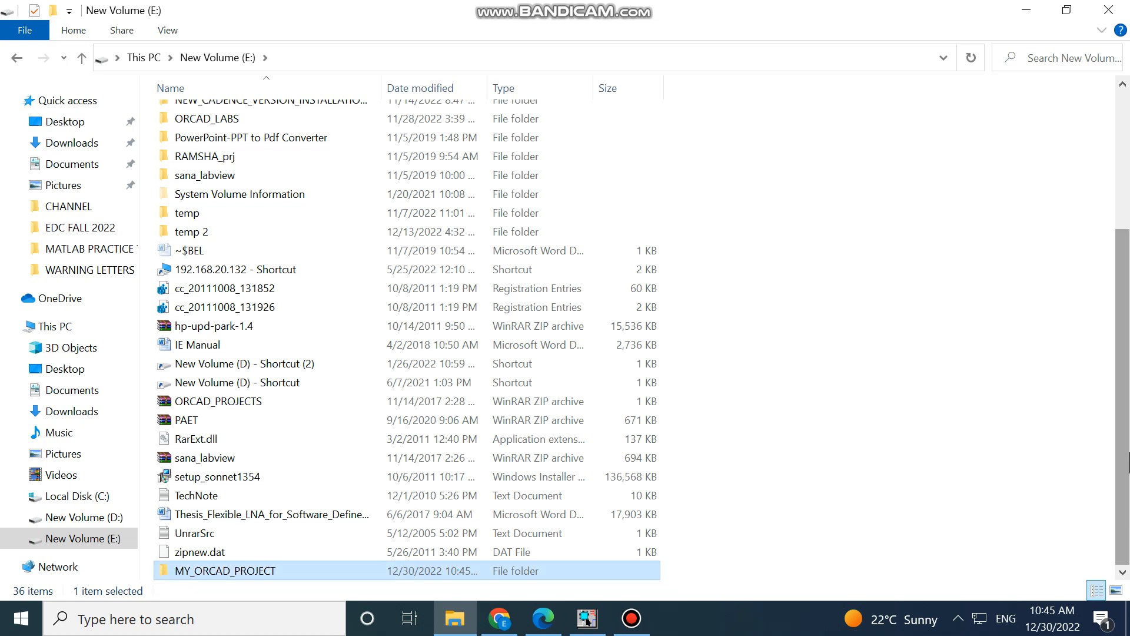
Open the MY_ORCAD_PROJECT folder and create a subfolder named SCHEMATIC in it.
double_click(325, 571)
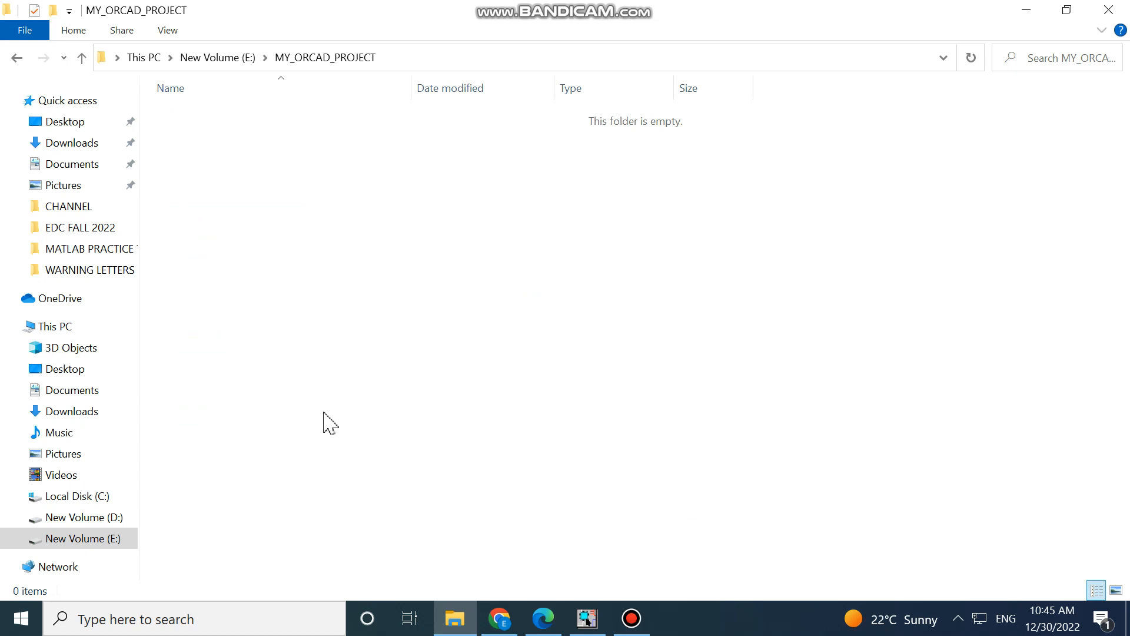
right_click(259, 238)
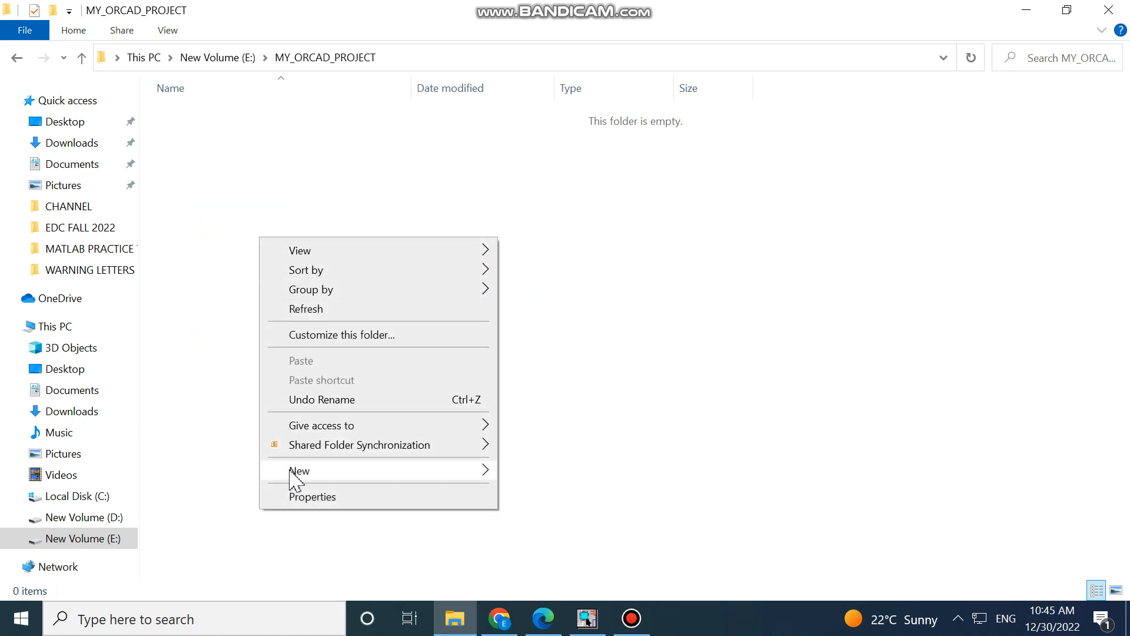
mouse_move(294, 474)
click(544, 230)
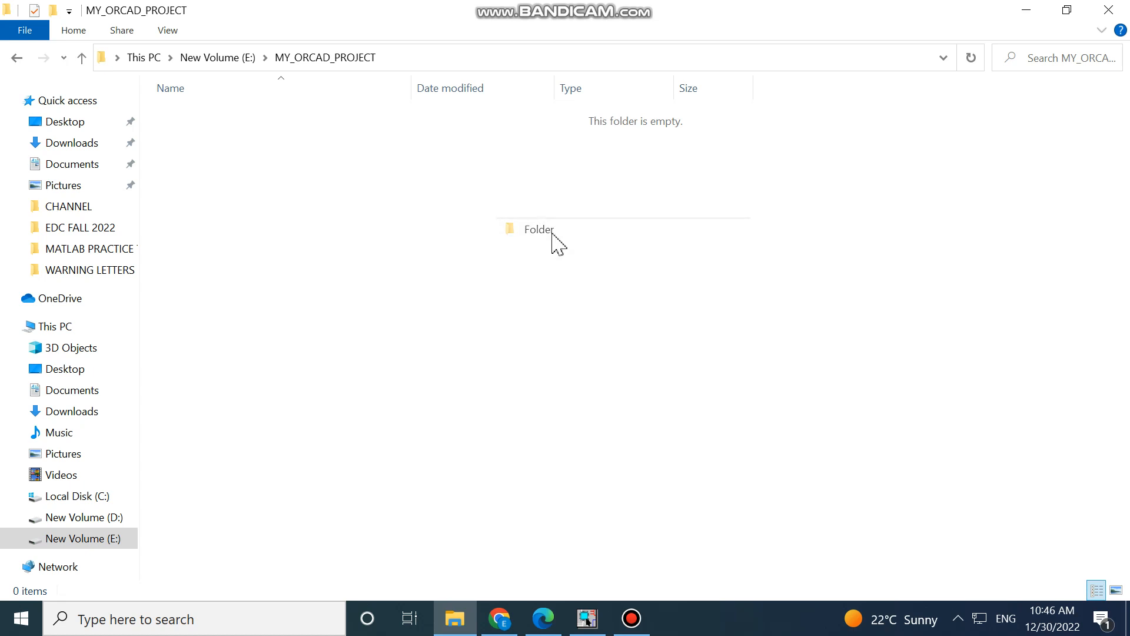
text(SCHEMATIC)
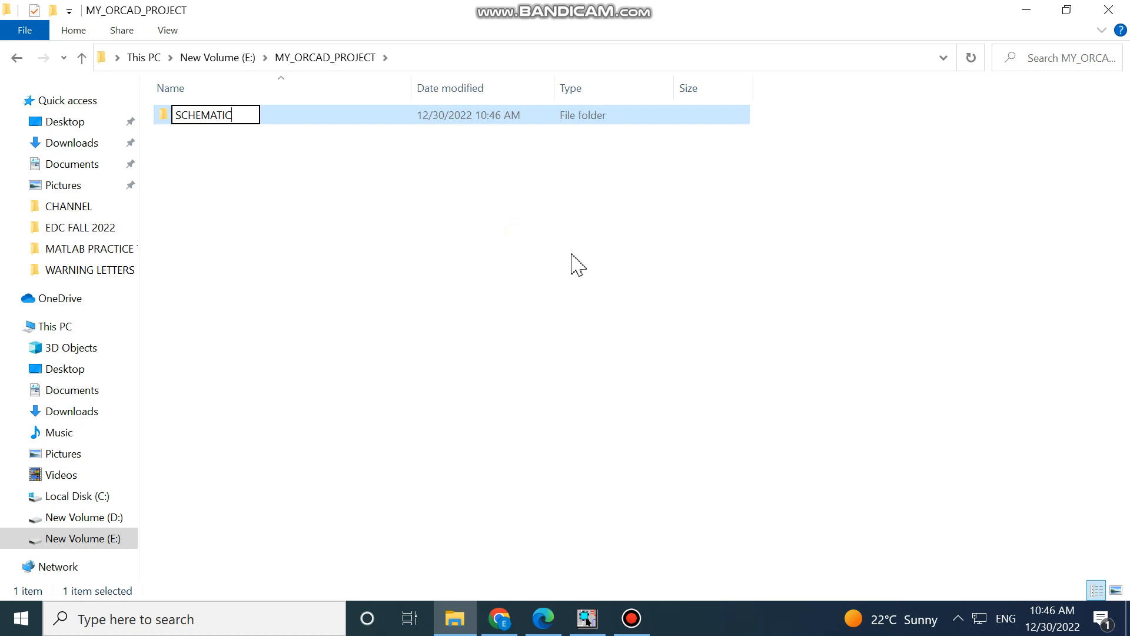
click(165, 154)
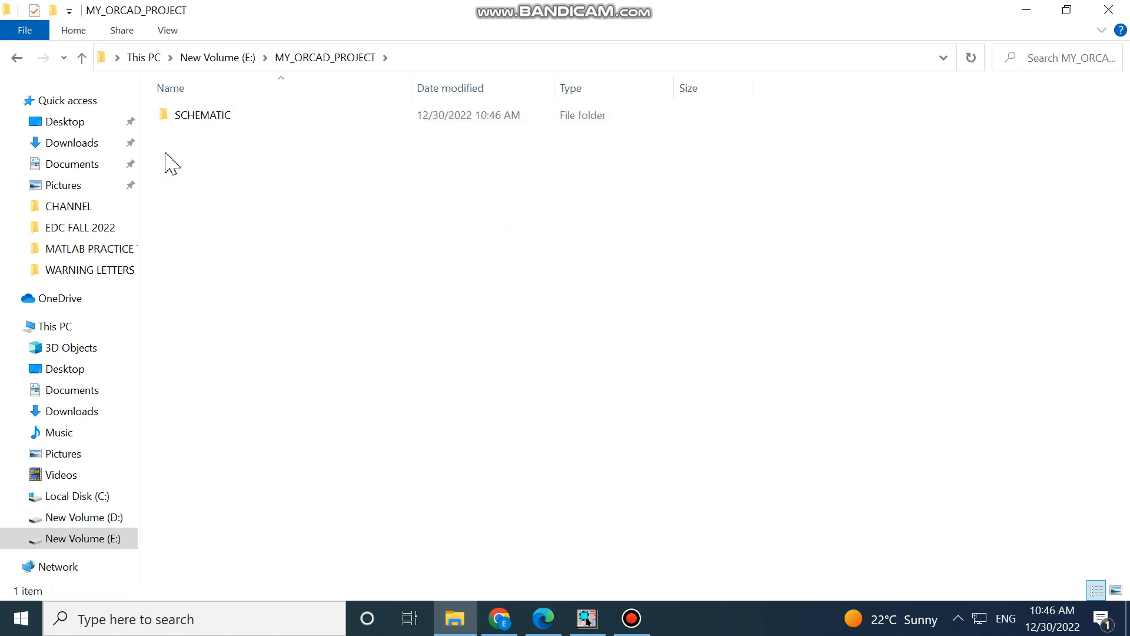
Create a subfolder named FOOTPRINTS alongside the SCHEMATIC folder.
right_click(222, 191)
mouse_move(278, 424)
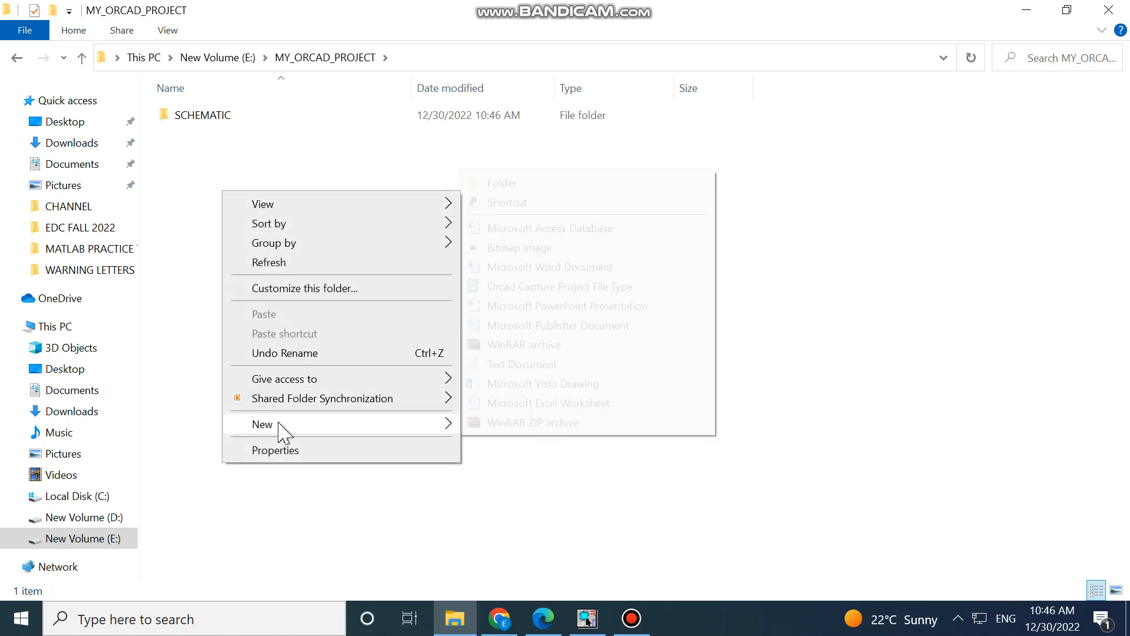
click(497, 184)
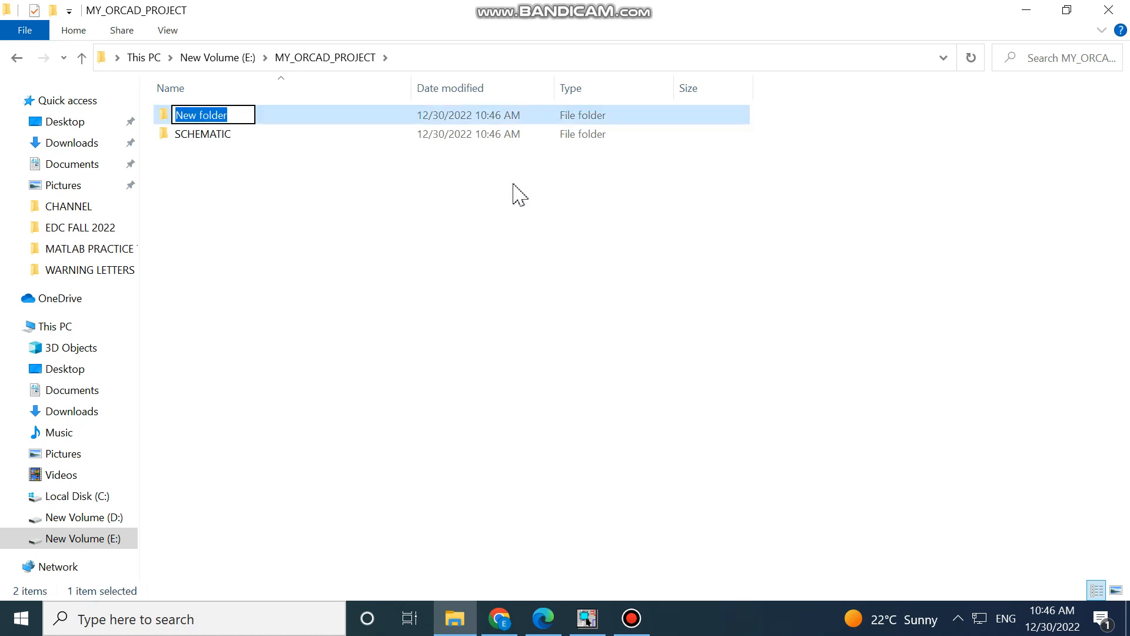
text(FOOTP)
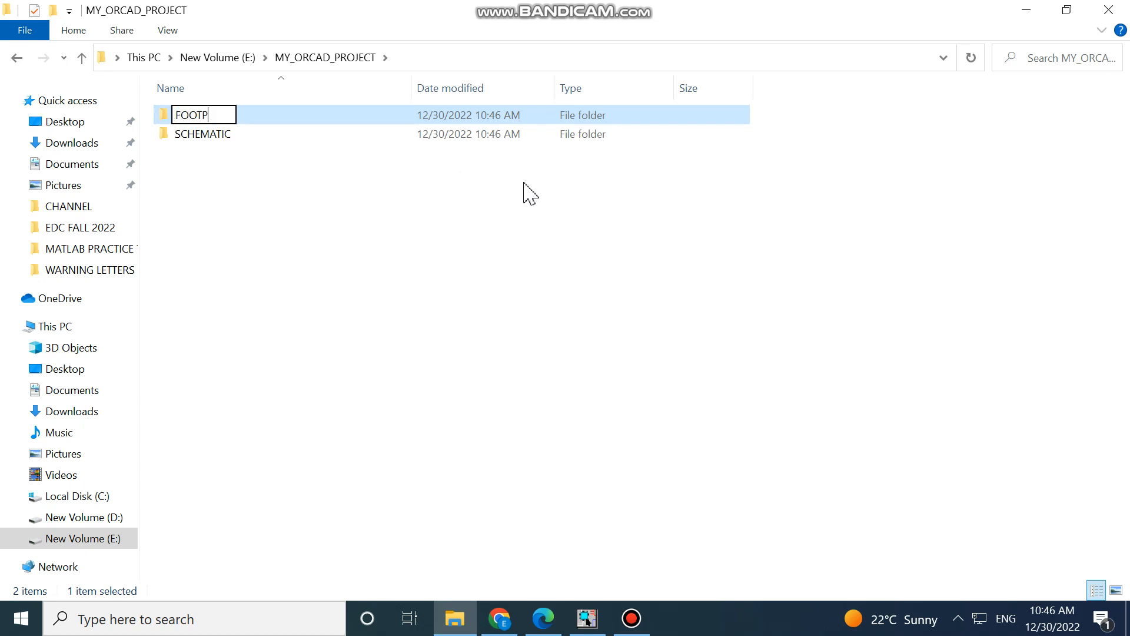
text(RINTS)
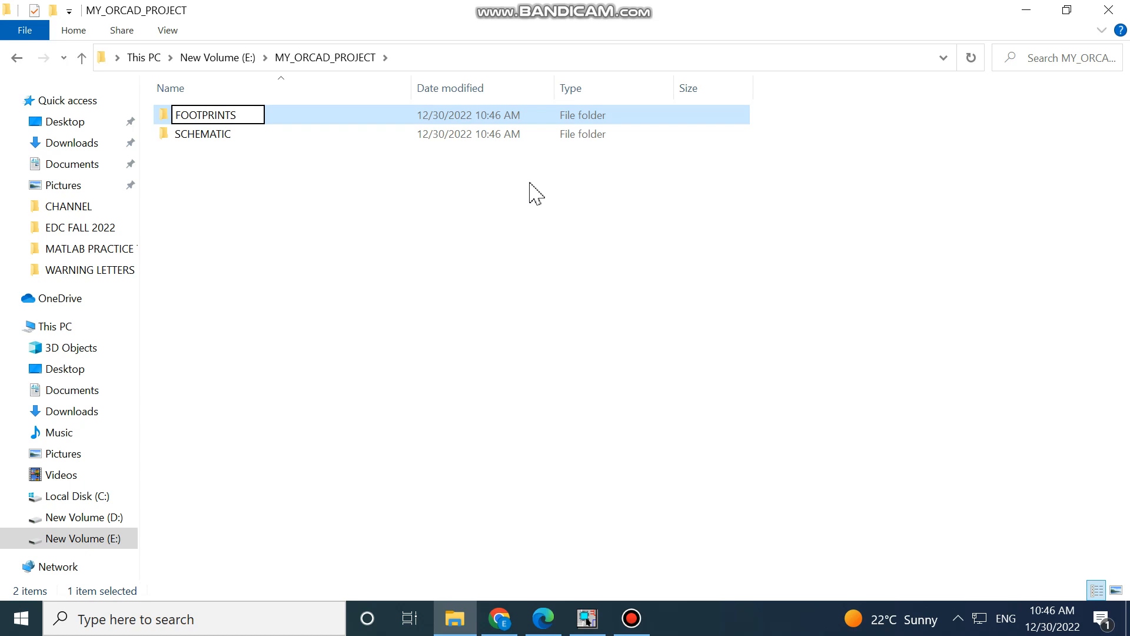
key(Return)
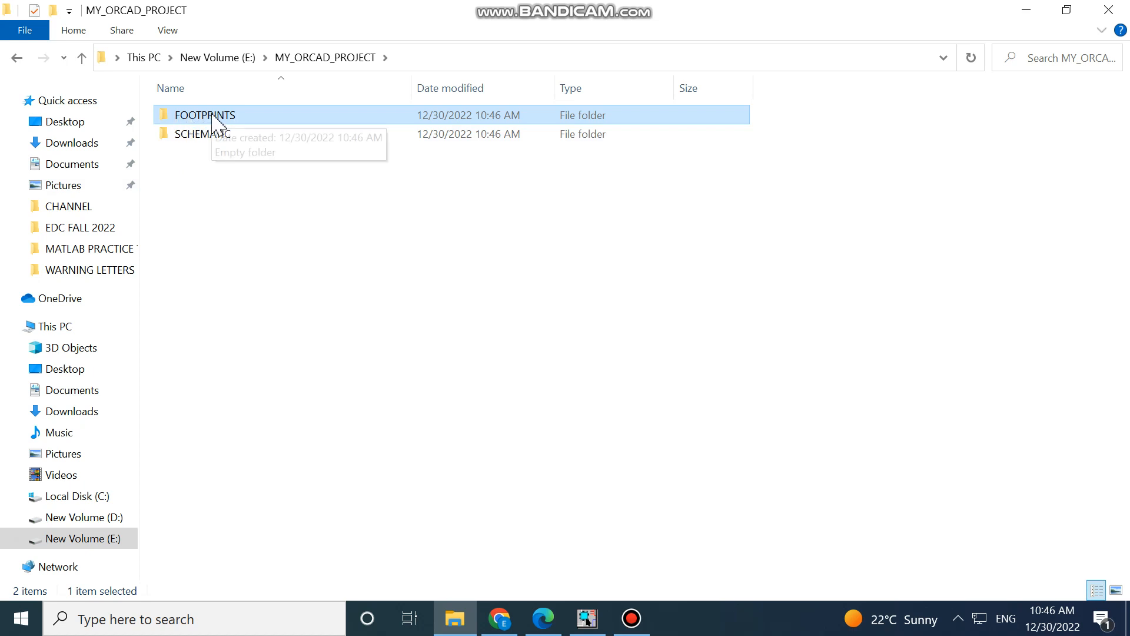
Create a subfolder named BOARD in the MY_ORCAD_PROJECT folder.
right_click(194, 186)
mouse_move(235, 419)
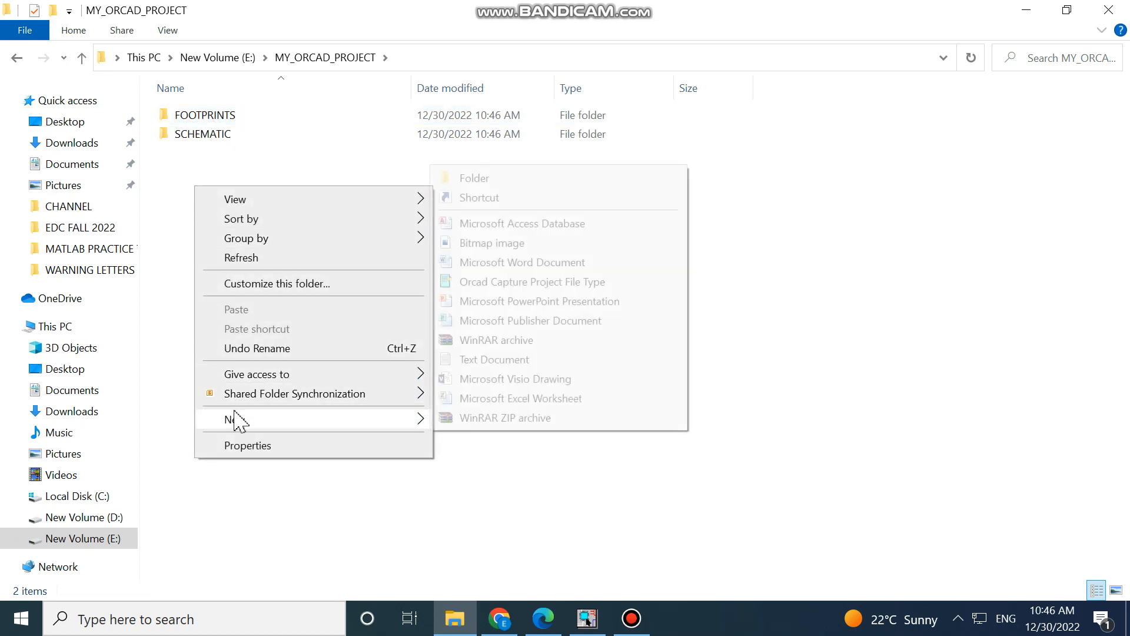
click(511, 182)
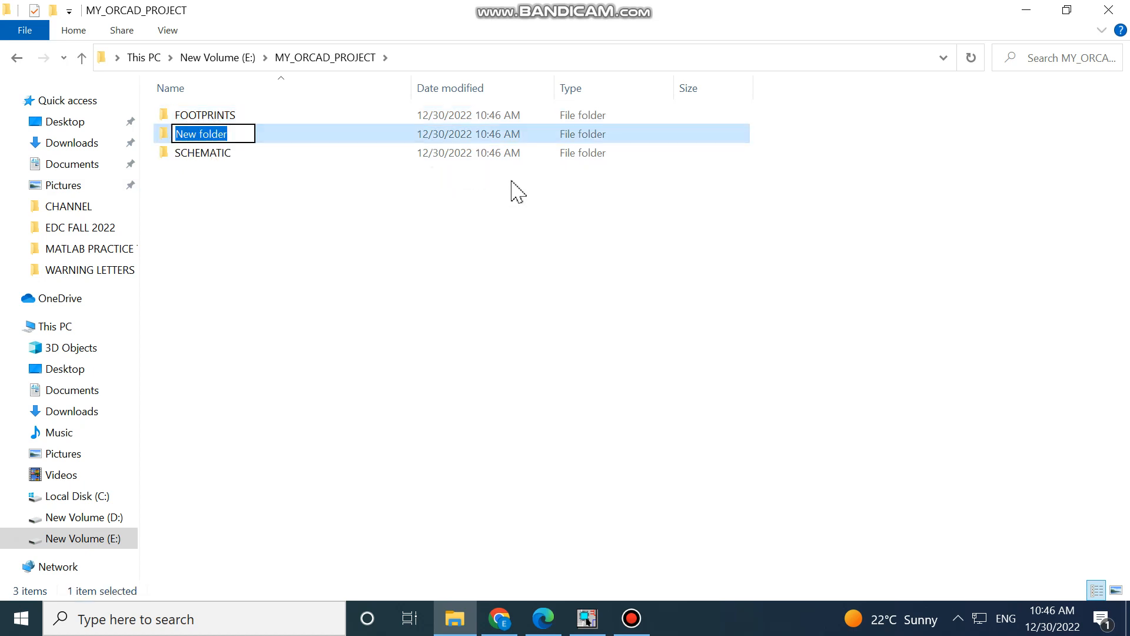
text(BAORD)
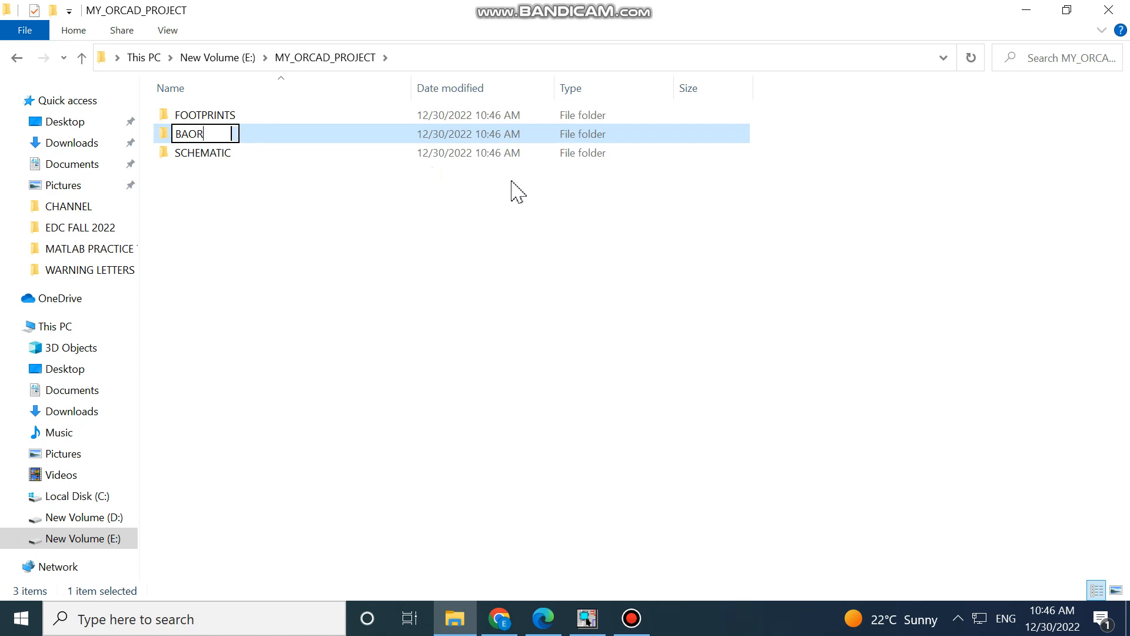
key(BackSpace)
key(BackSpace)
text(OARD)
click(417, 323)
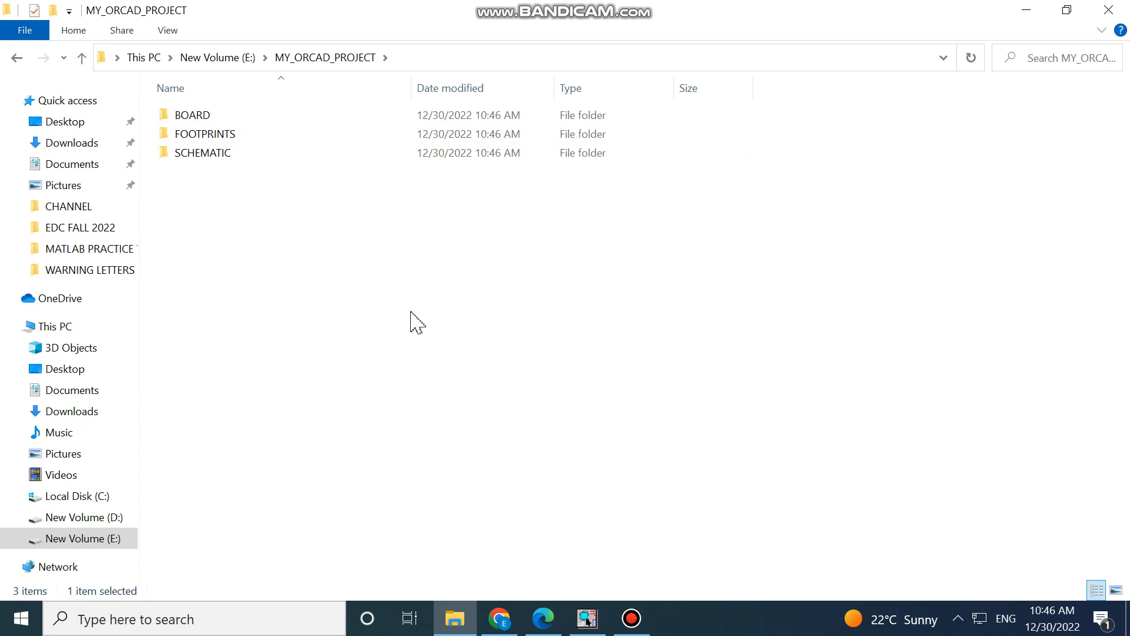
Create a fourth subfolder named GERB_FILES in the MY_ORCAD_PROJECT folder.
right_click(255, 215)
mouse_move(294, 456)
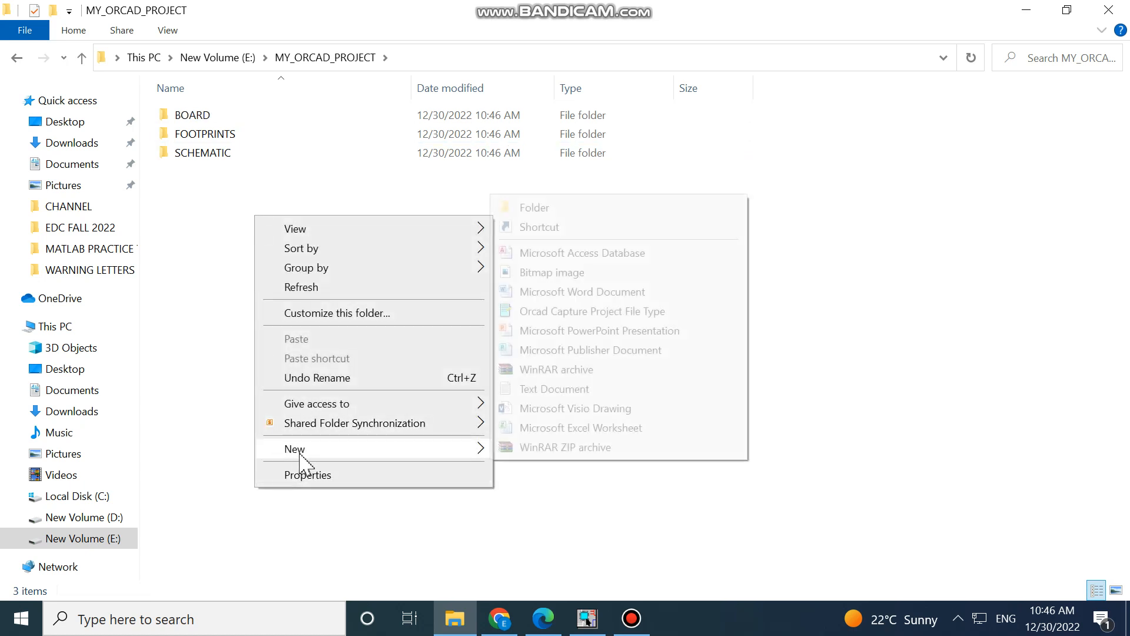
click(565, 204)
text(GERB+)
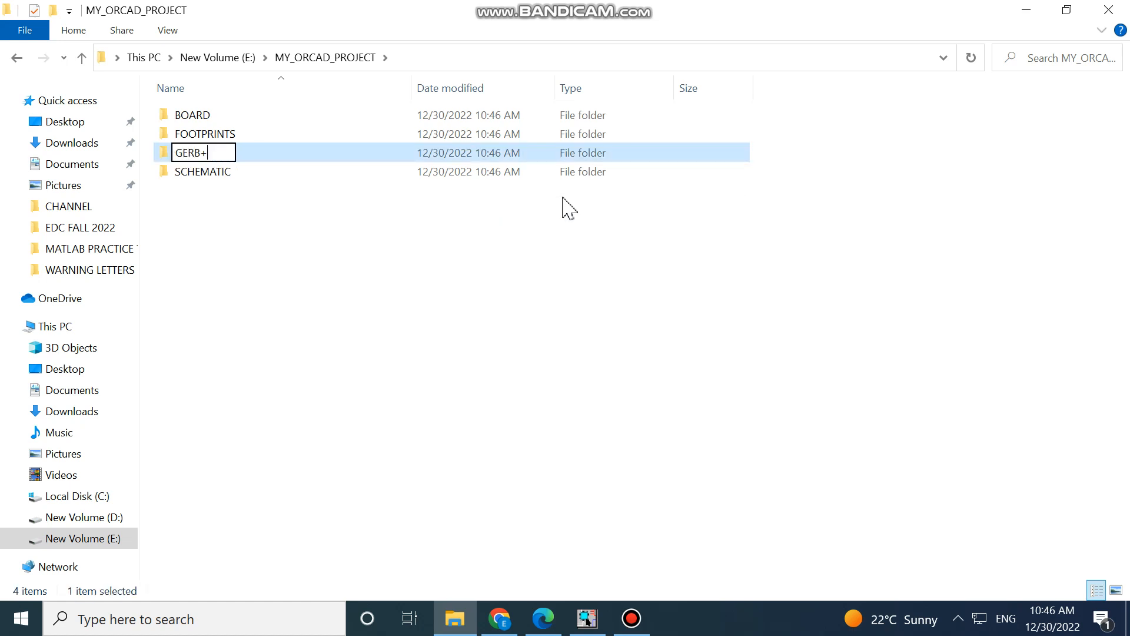
key(BackSpace)
text(_FILES)
click(193, 234)
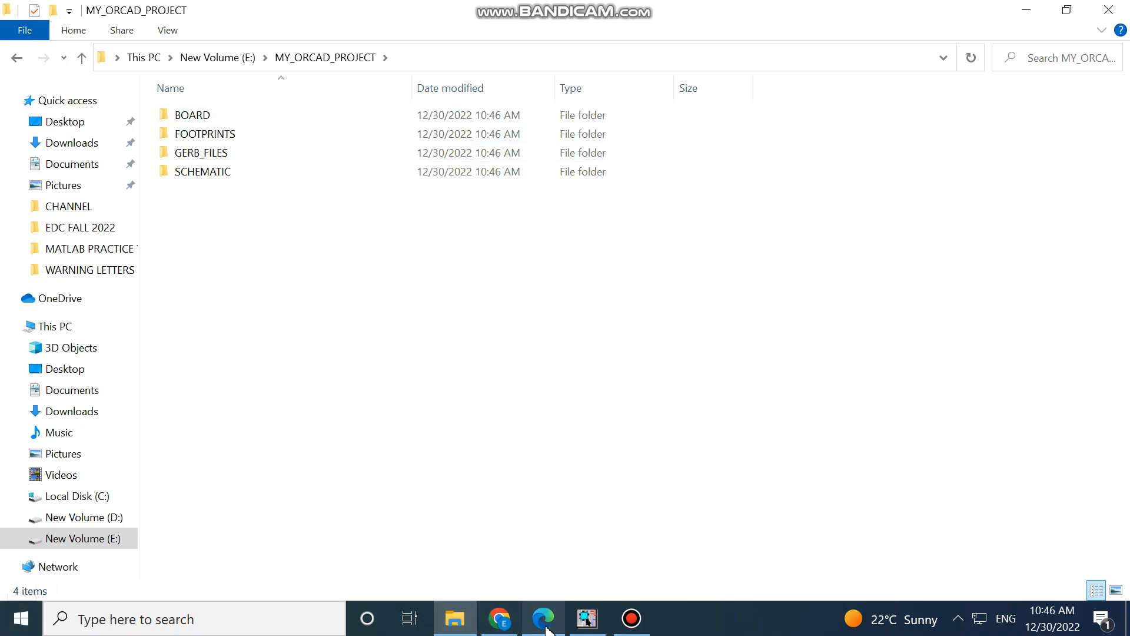
Look up Capture CIS in the OrCAD 10.0 group of the installed programs without launching it.
mouse_move(581, 625)
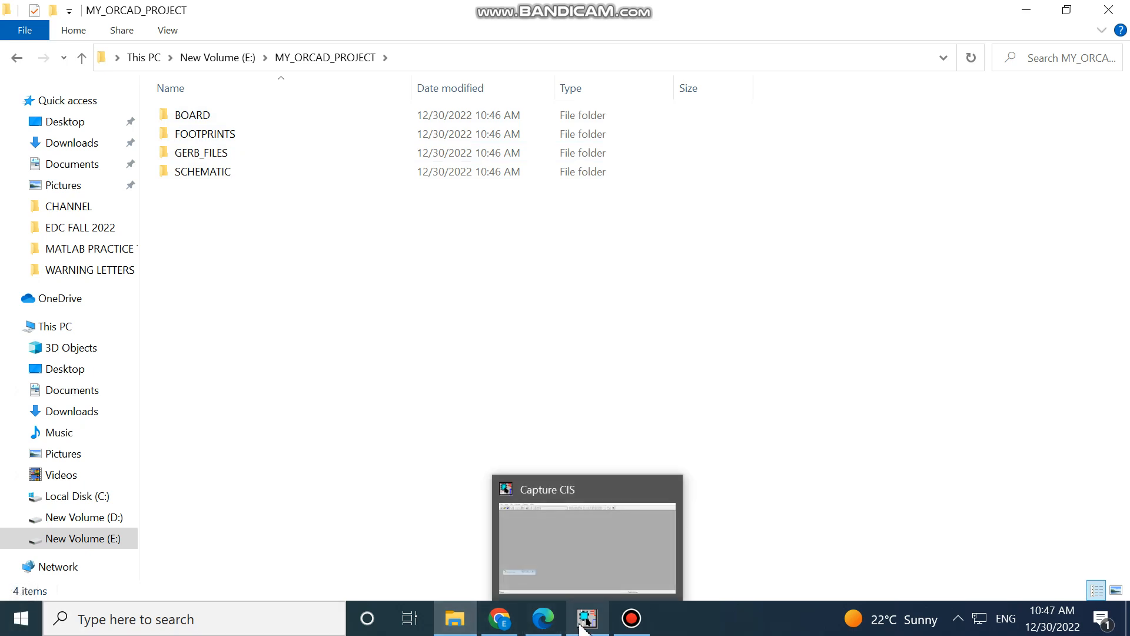
click(15, 626)
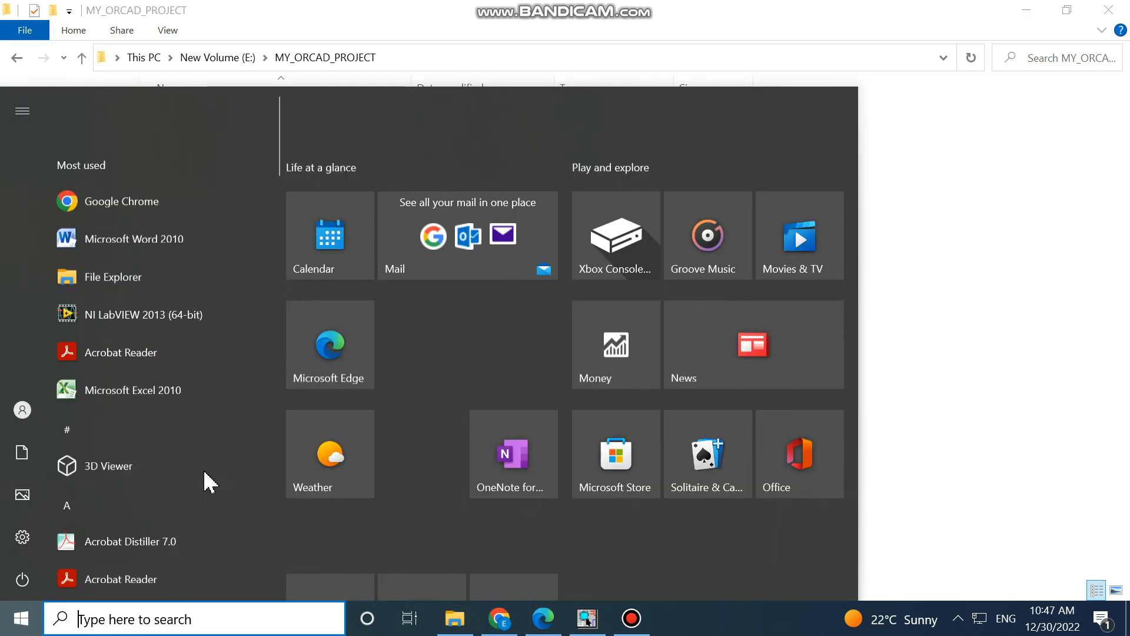
scroll(206, 479, down, 3)
scroll(206, 491, down, 15)
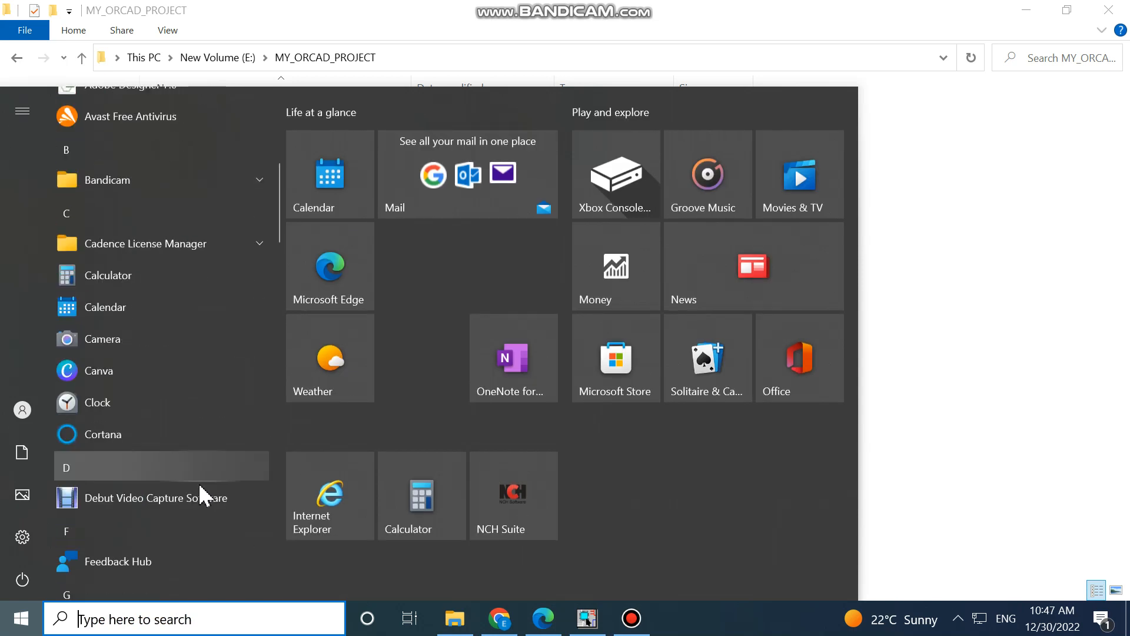
scroll(200, 500, down, 10)
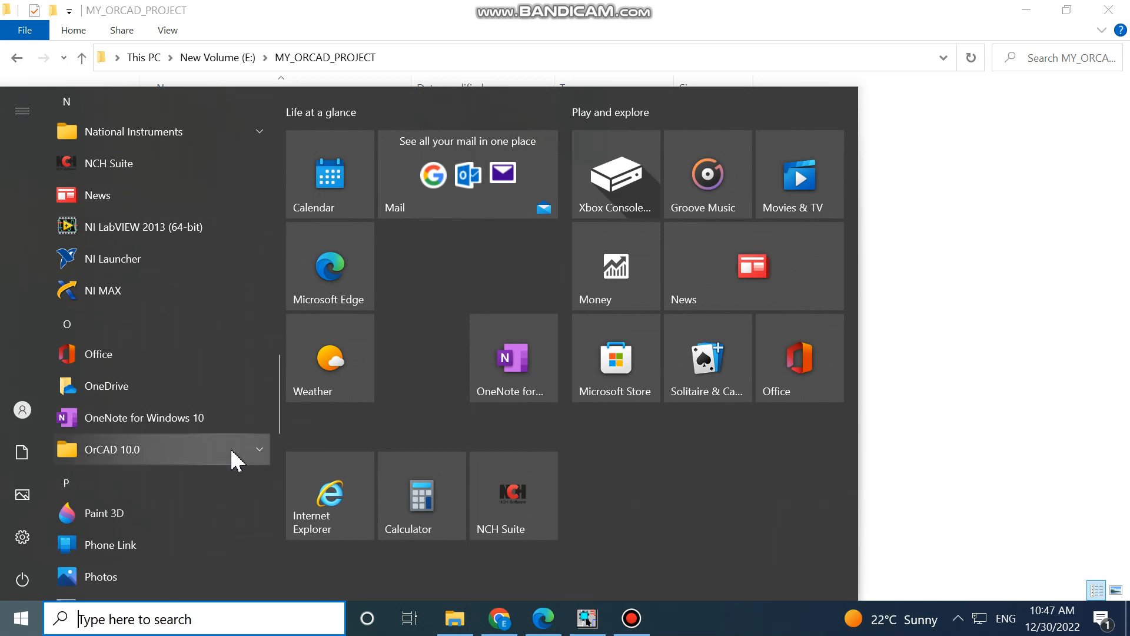
click(259, 455)
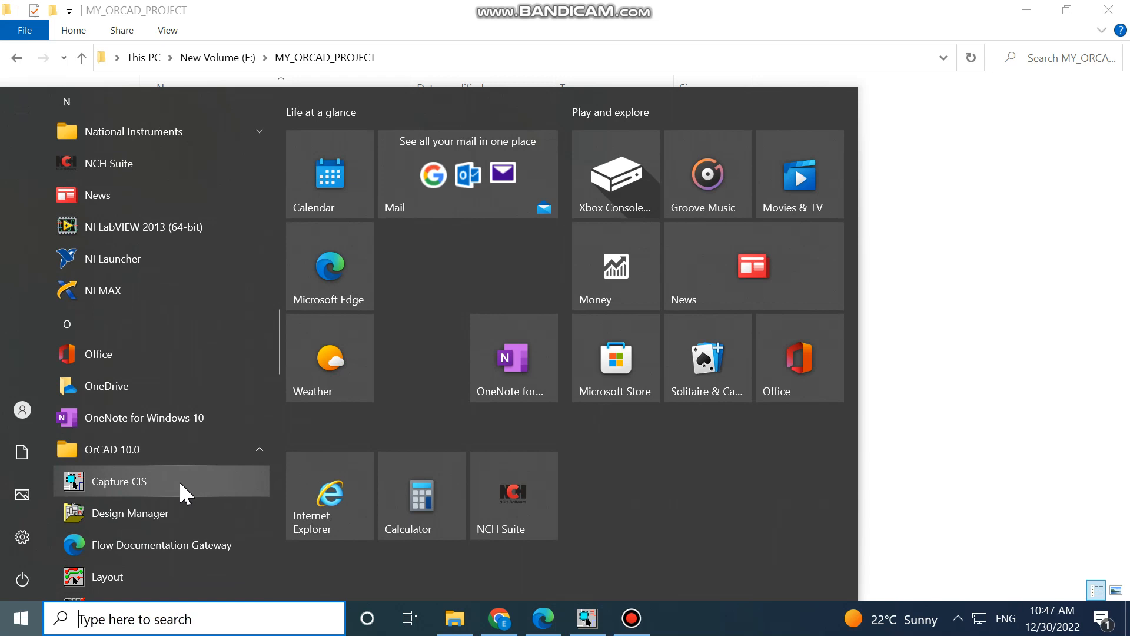
click(941, 468)
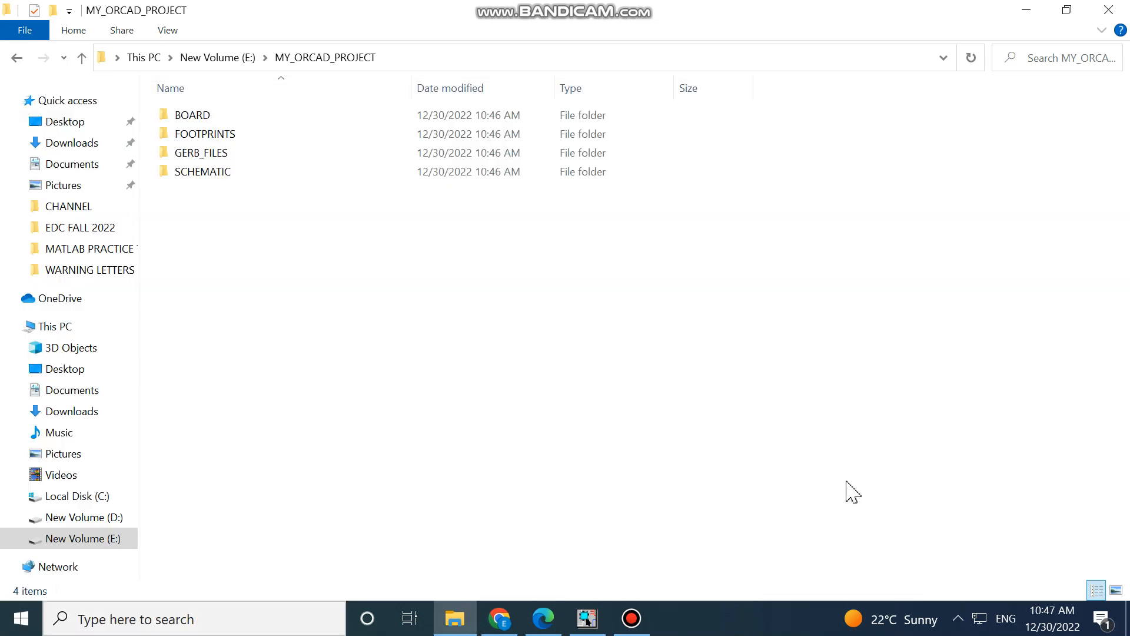
Switch to Capture CIS and start creating a new project.
click(596, 613)
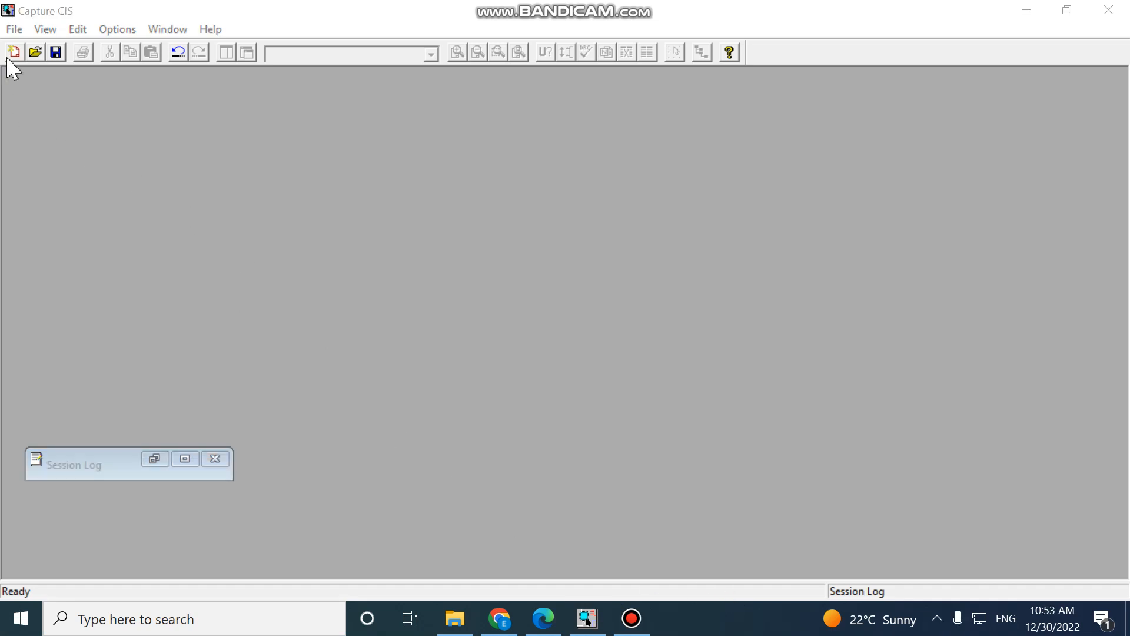
click(13, 30)
mouse_move(34, 51)
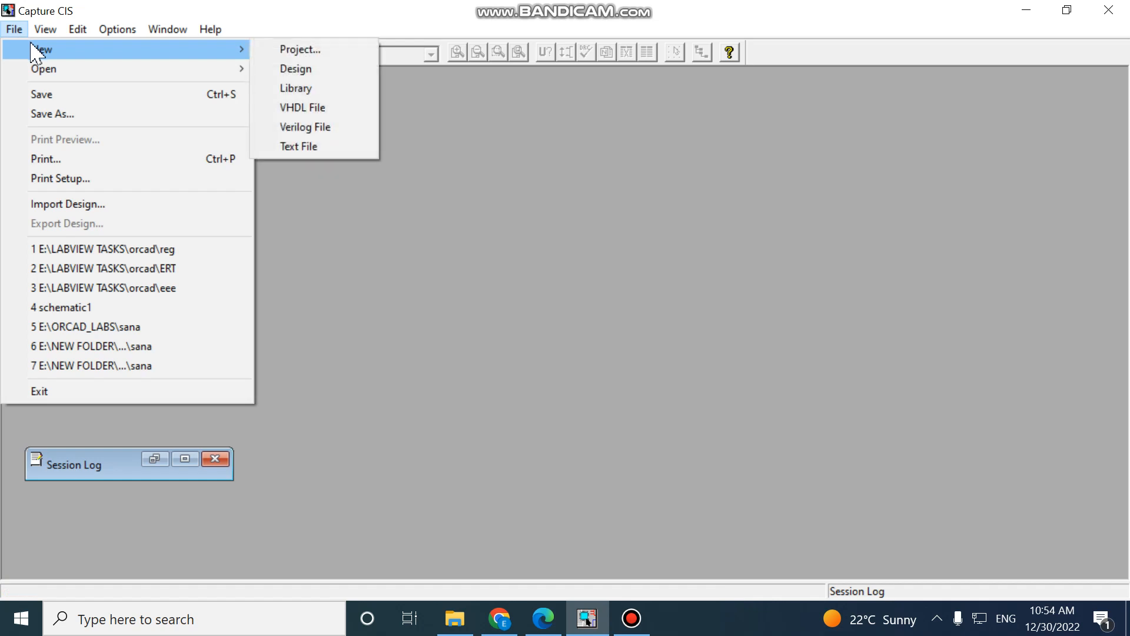
click(275, 50)
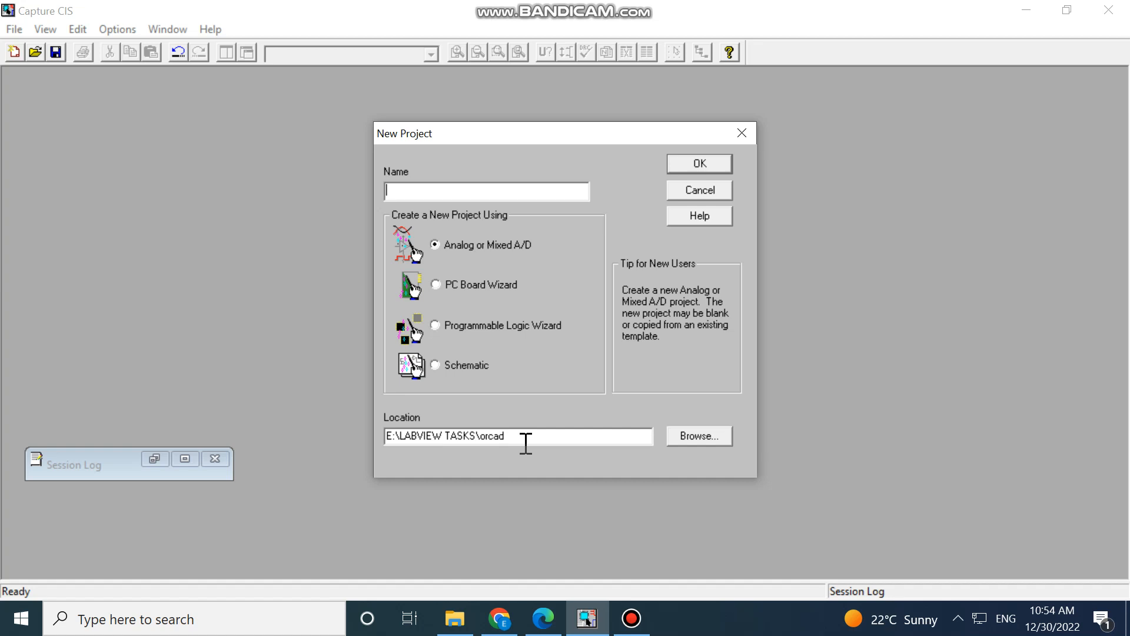
Set the new project's location to the SCHEMATIC subfolder of MY_ORCAD_PROJECT on drive E:.
click(696, 440)
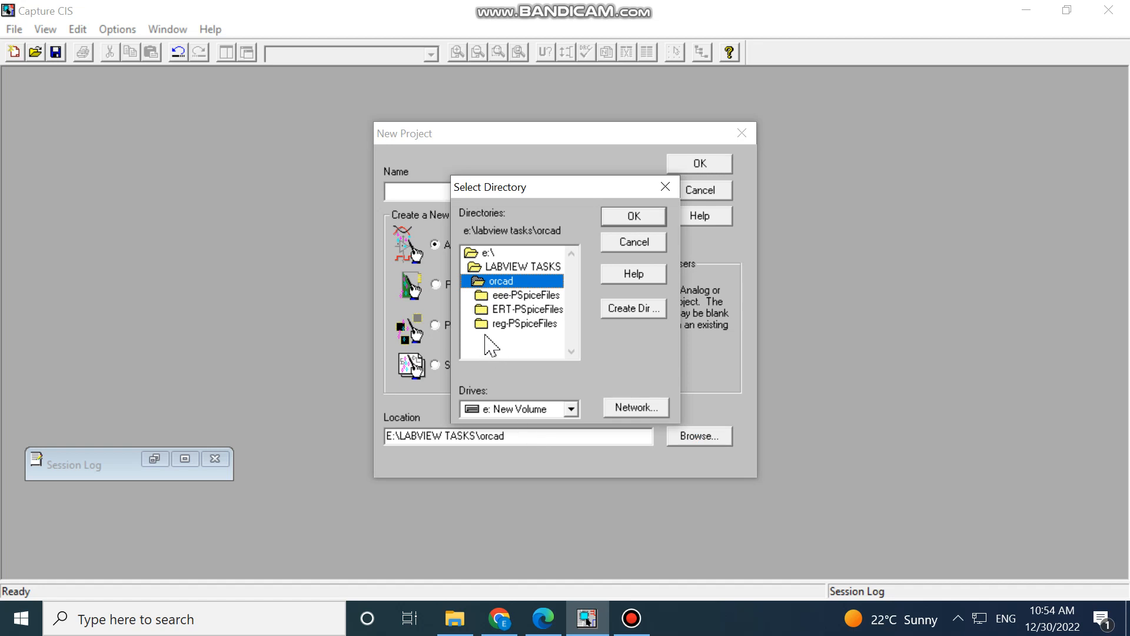
click(570, 411)
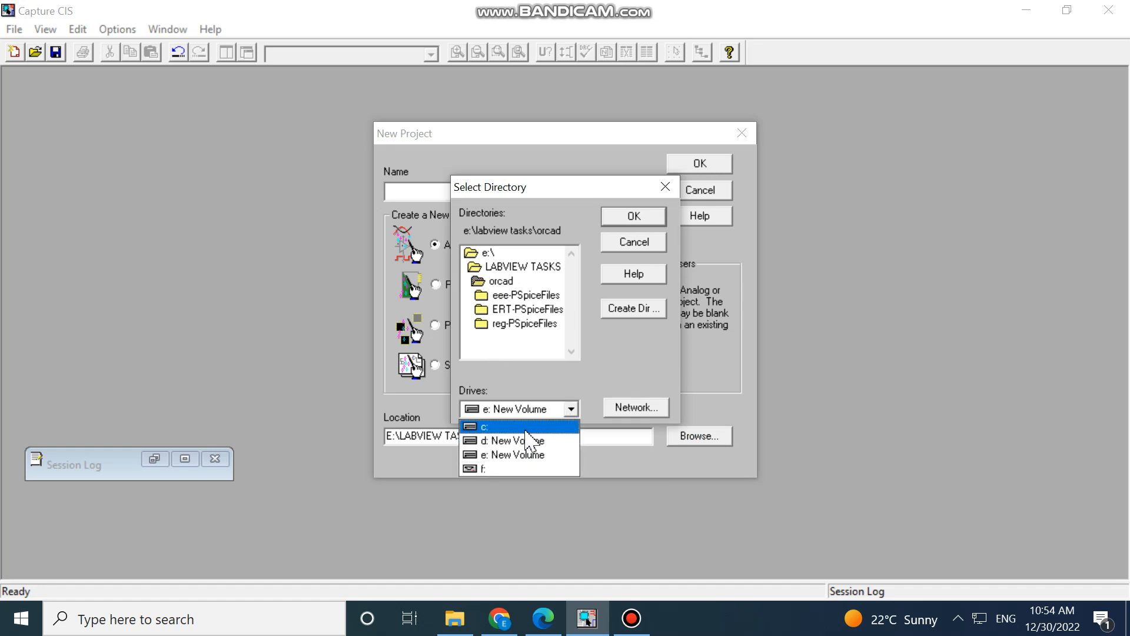
click(505, 455)
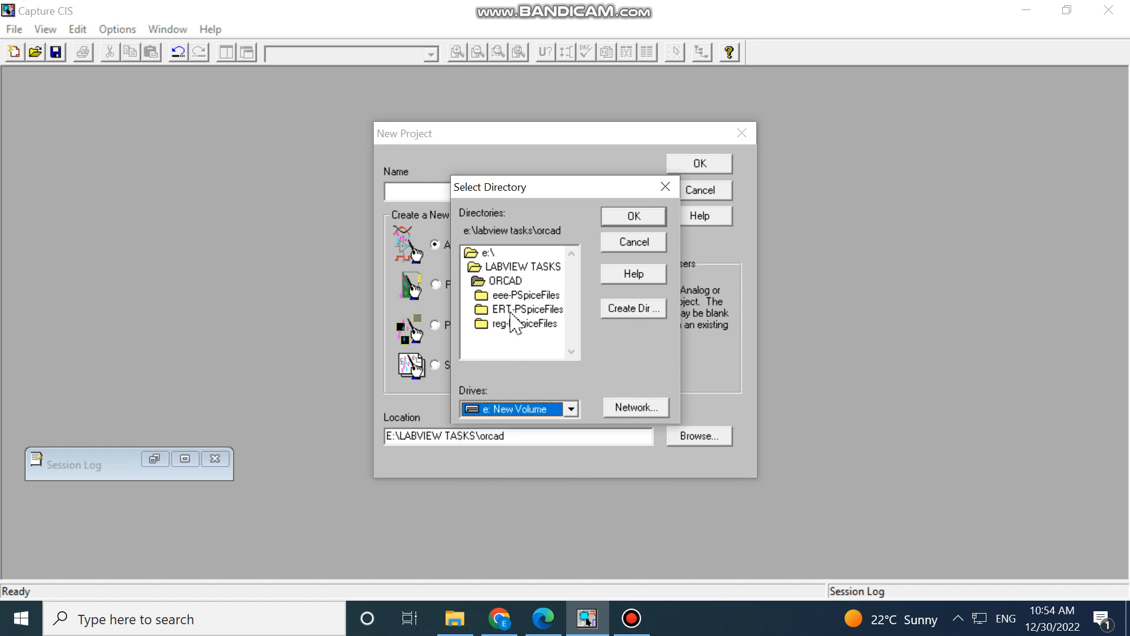
double_click(483, 258)
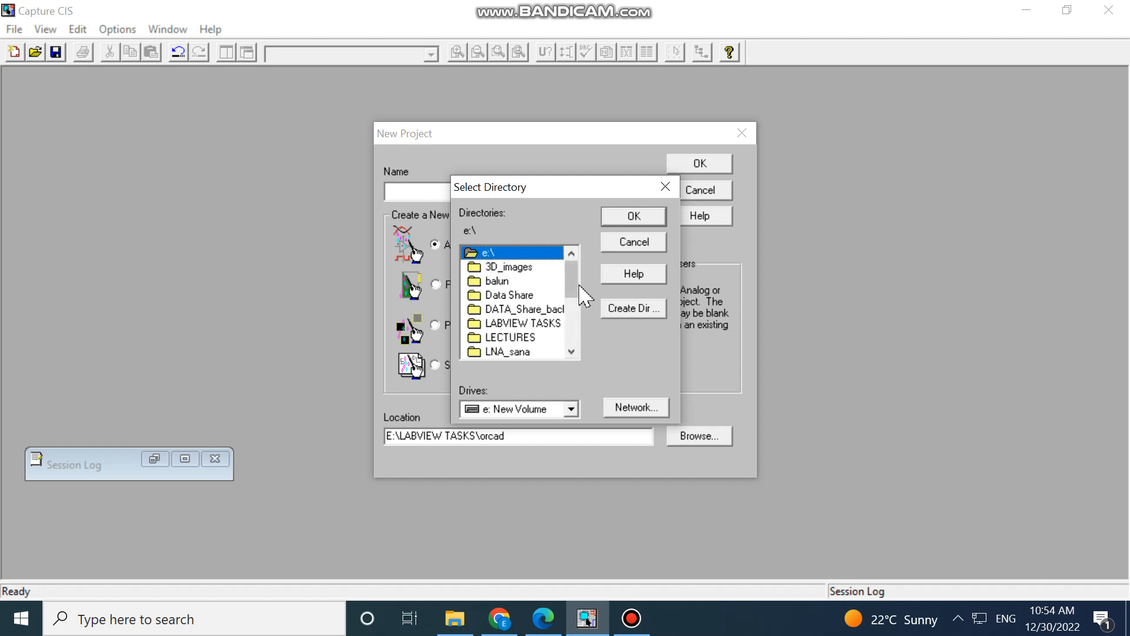
drag(575, 285, 576, 309)
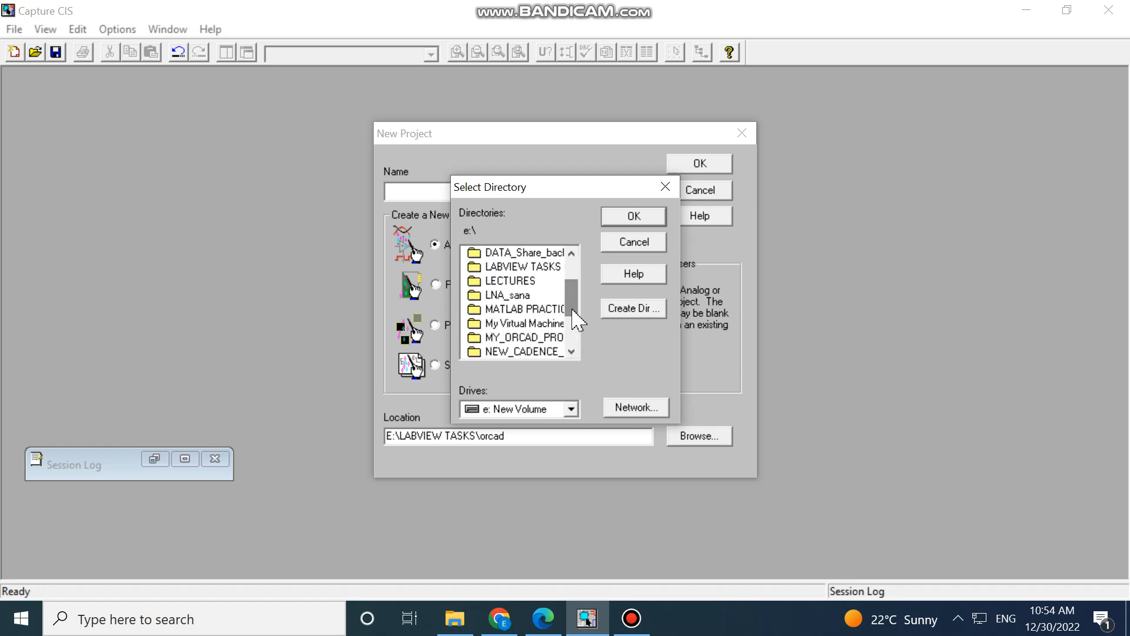
double_click(533, 337)
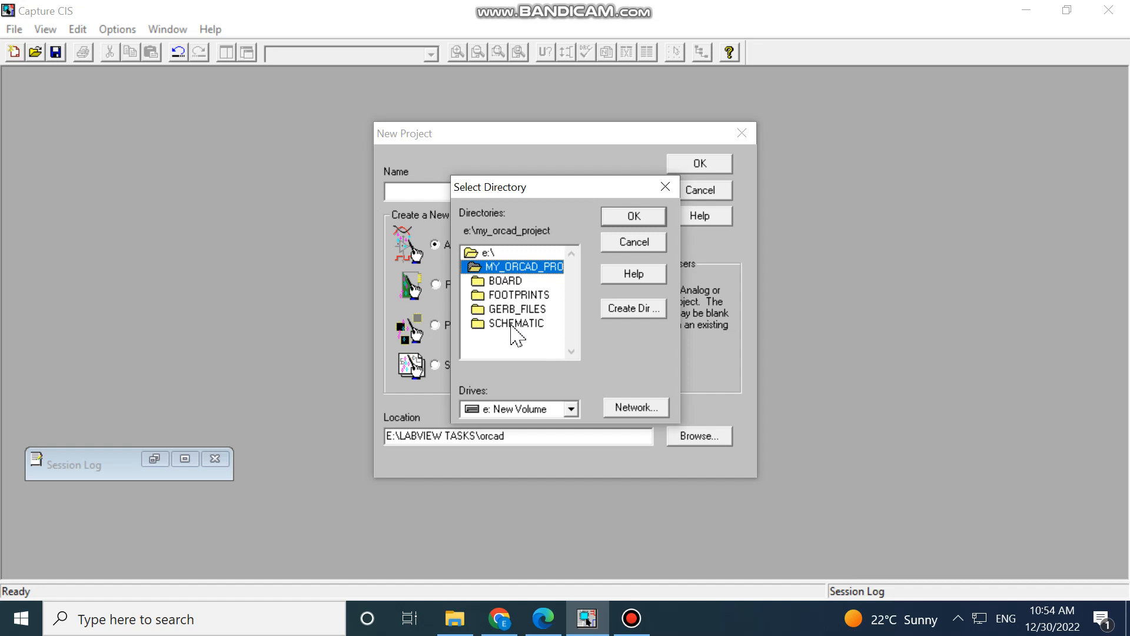
double_click(512, 325)
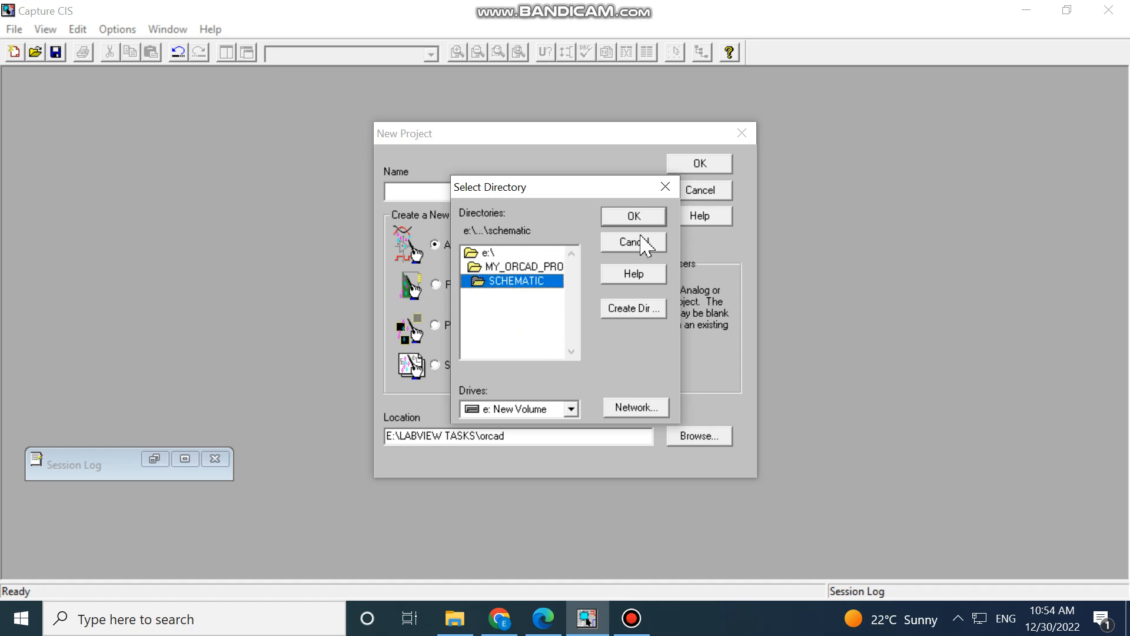
click(650, 218)
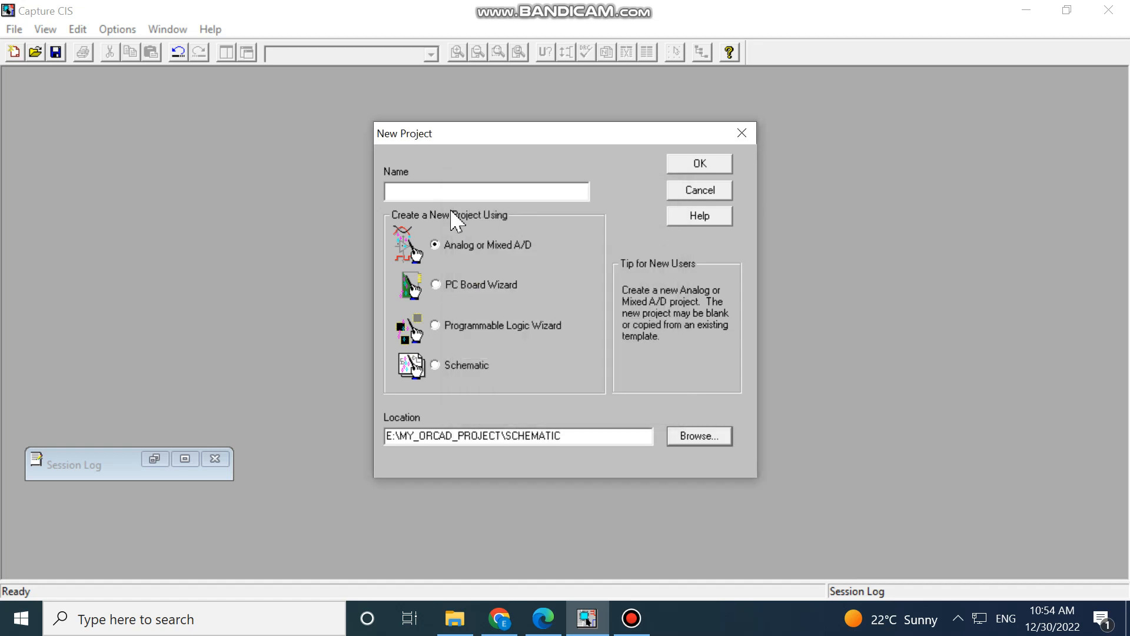
Name the project Circuit1 and create it as a blank Analog or Mixed A/D project.
click(454, 192)
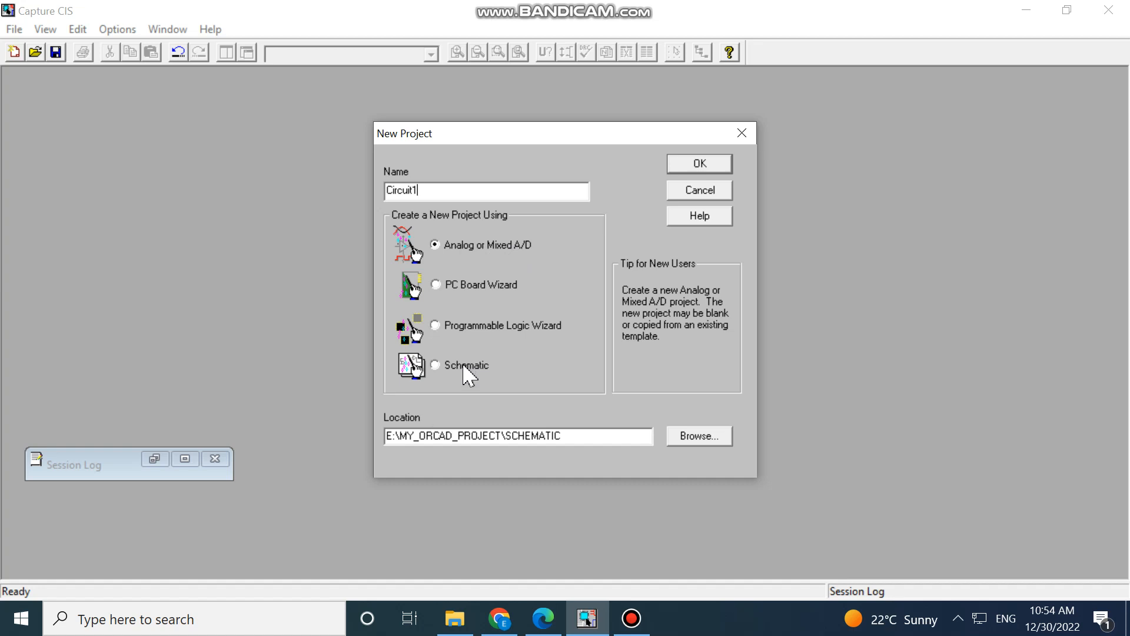
click(700, 167)
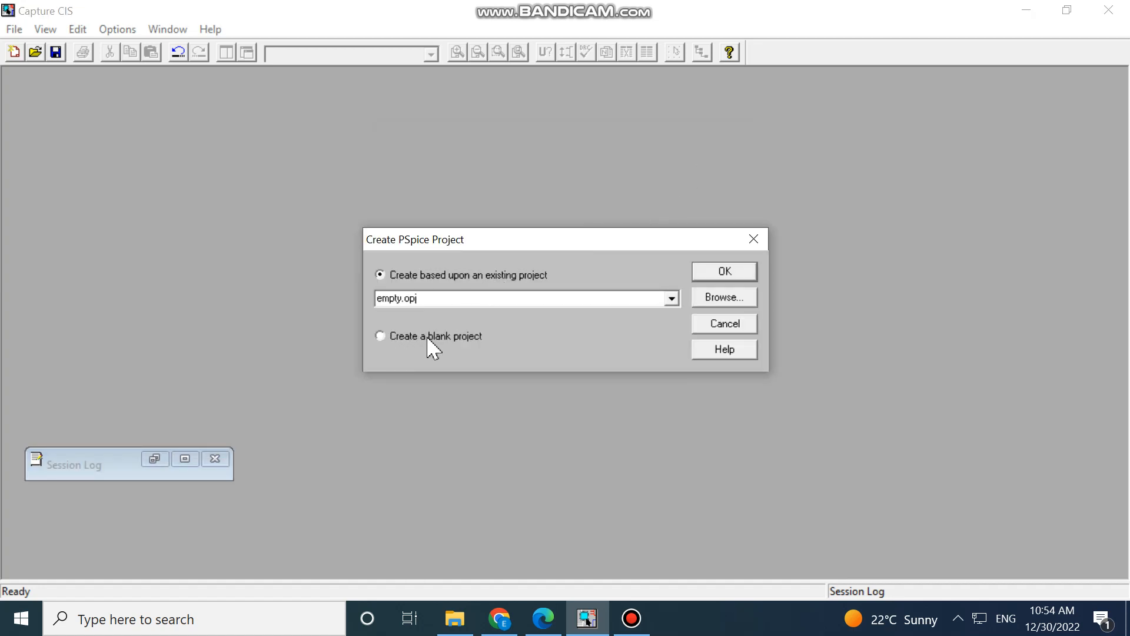
click(382, 337)
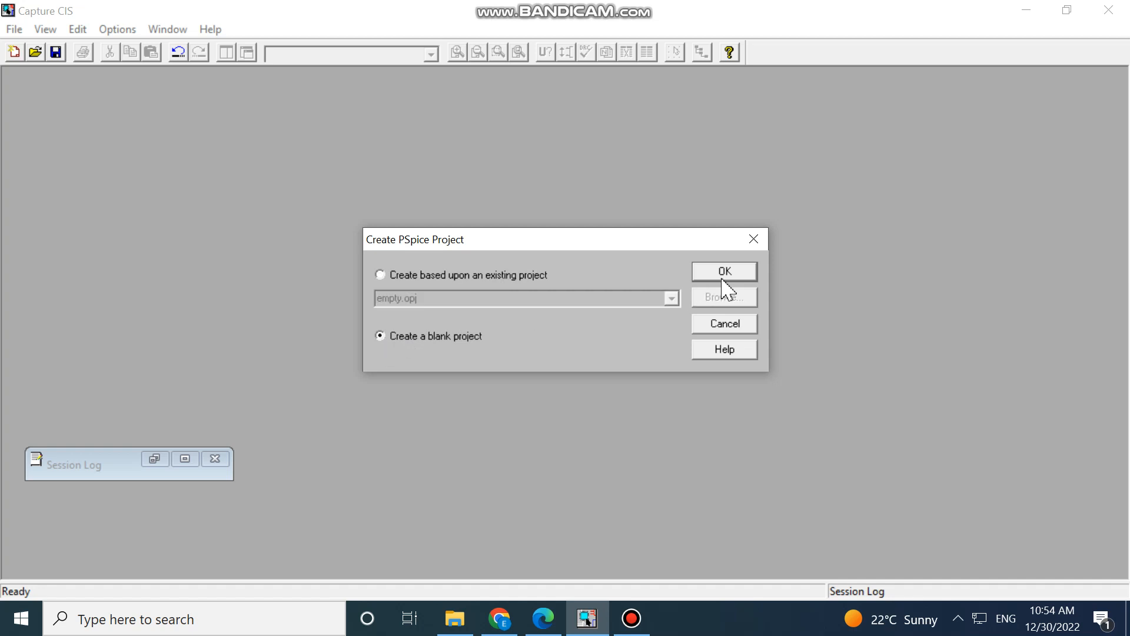
click(747, 272)
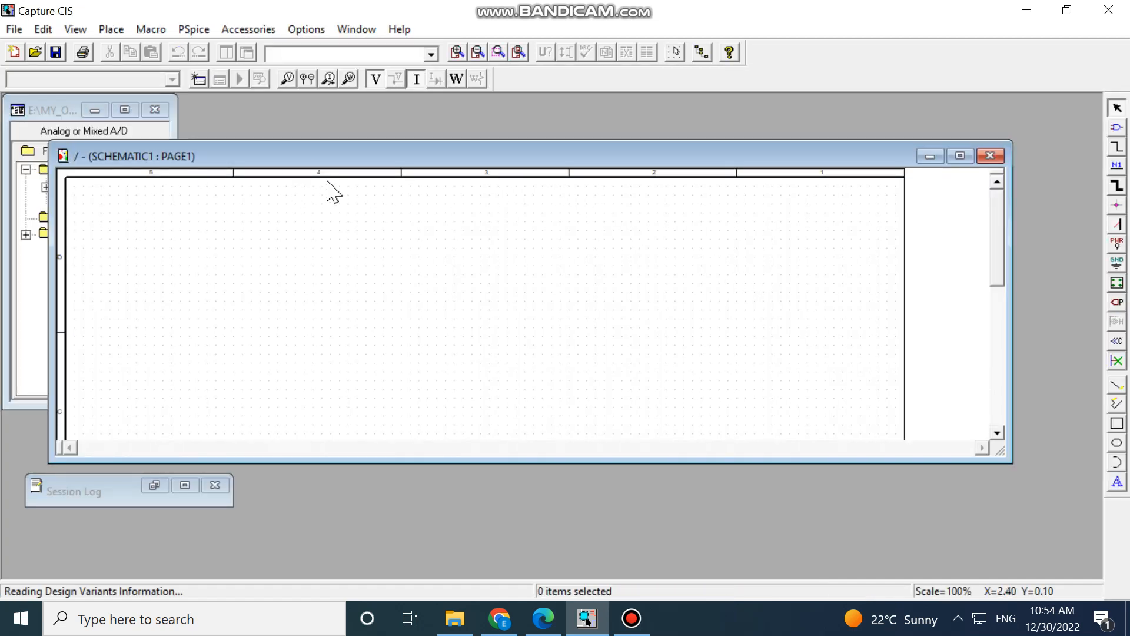
Arrange the schematic page window beside the project window and extend both windows downward to use the free workspace.
mouse_move(350, 167)
mouse_down()
mouse_move(455, 152)
mouse_move(350, 151)
mouse_up()
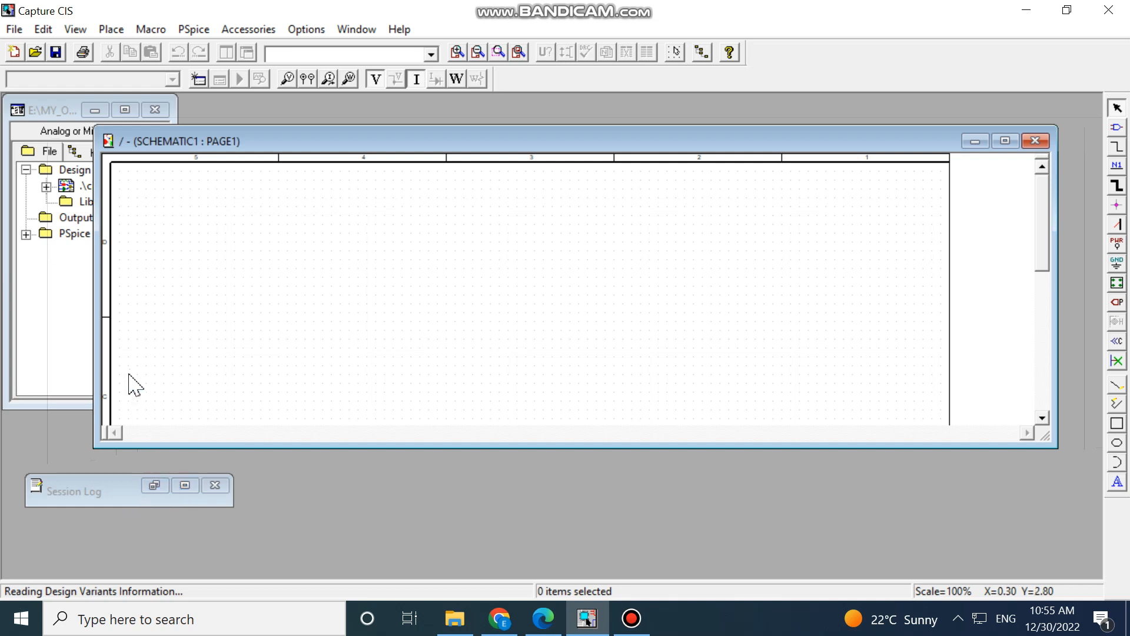
drag(93, 311, 186, 318)
drag(412, 144, 405, 112)
drag(1051, 202, 1101, 197)
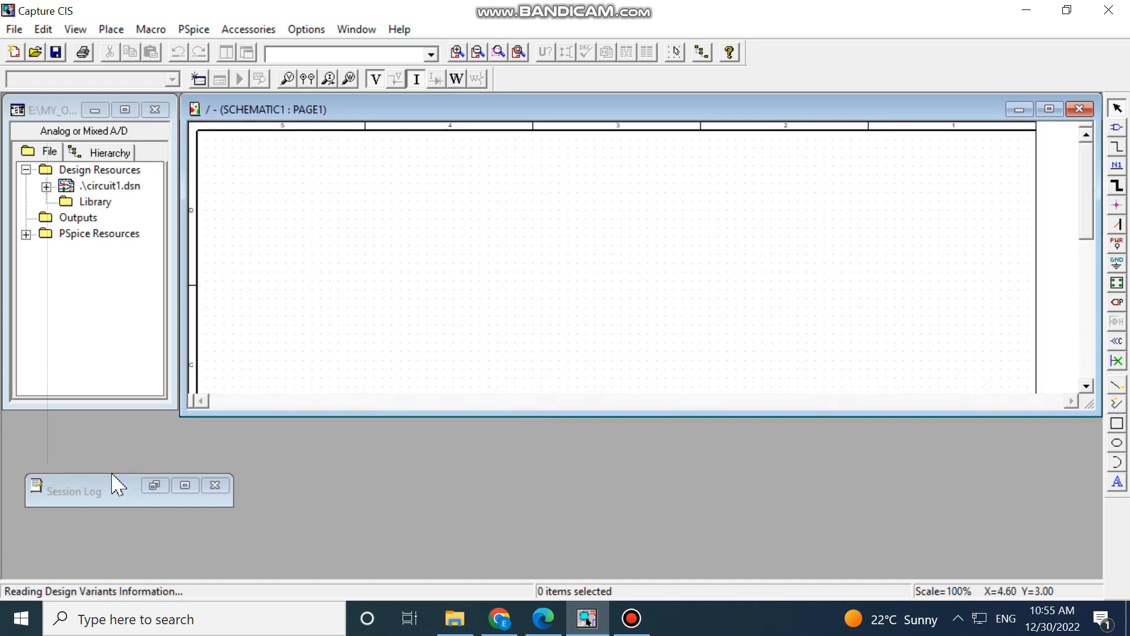
drag(104, 406, 101, 460)
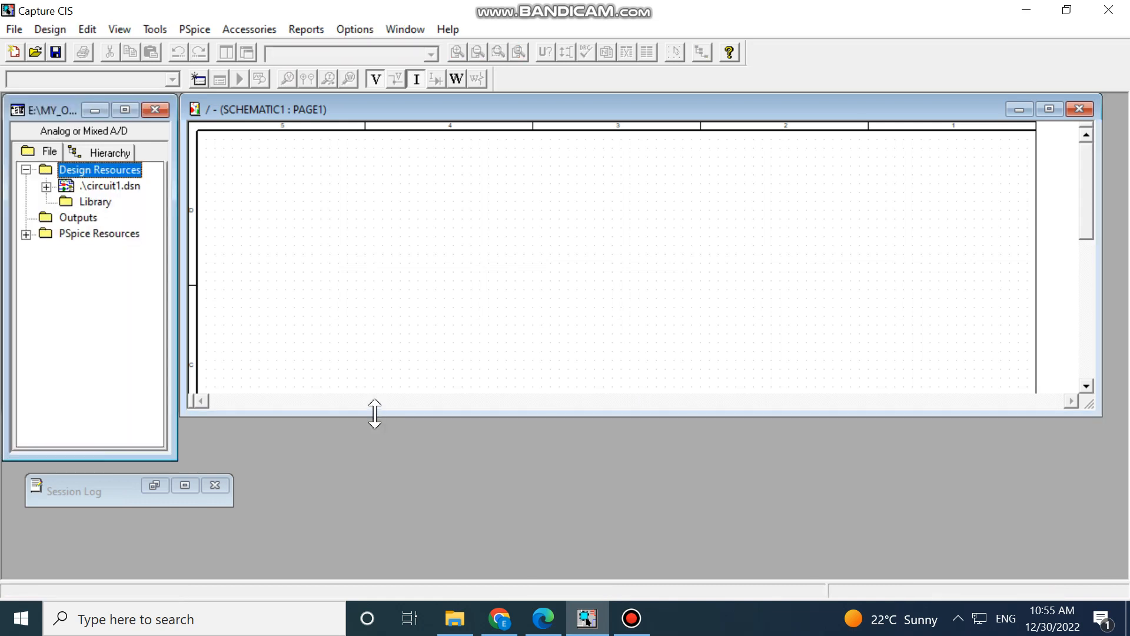
drag(373, 415, 360, 574)
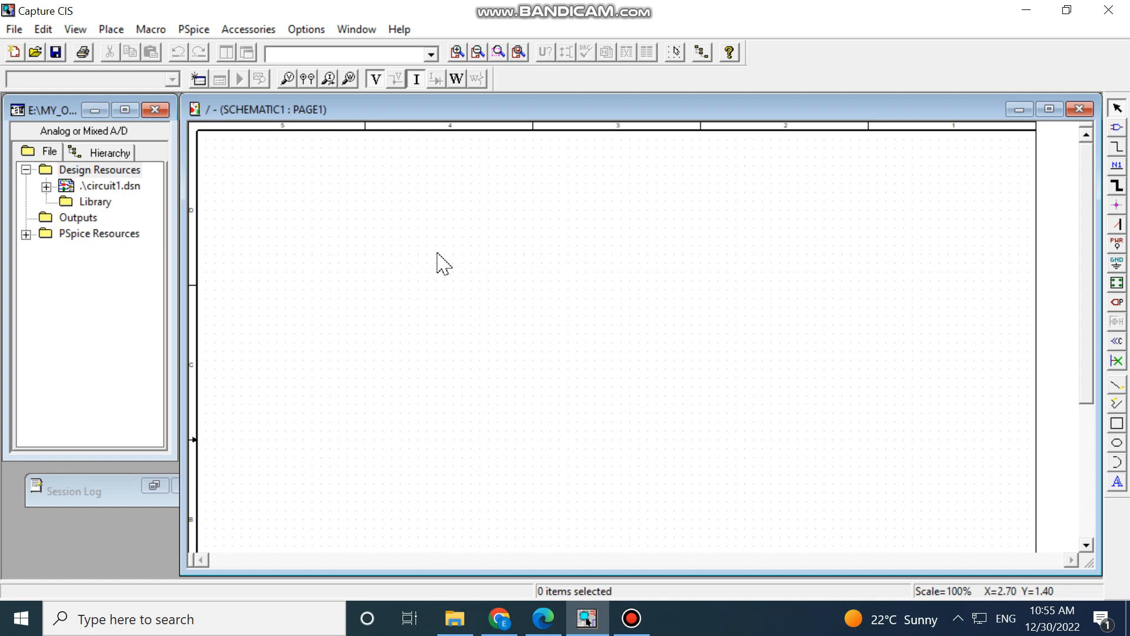
Find the resistor part R and choose the R/ANALOG version for placement on the schematic page.
click(1118, 136)
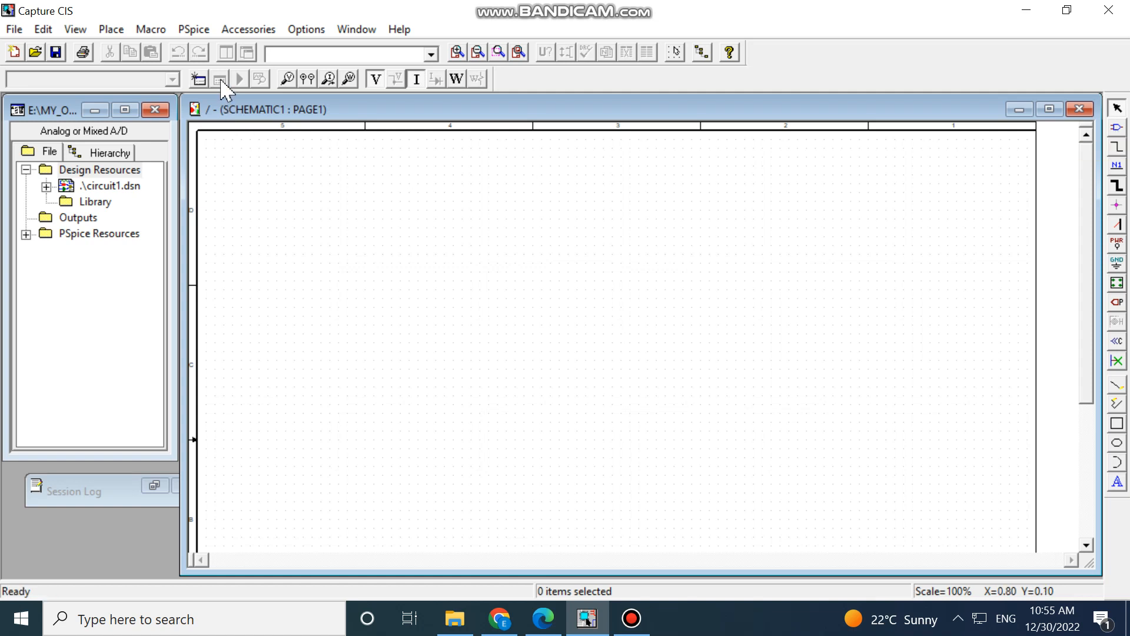
click(111, 29)
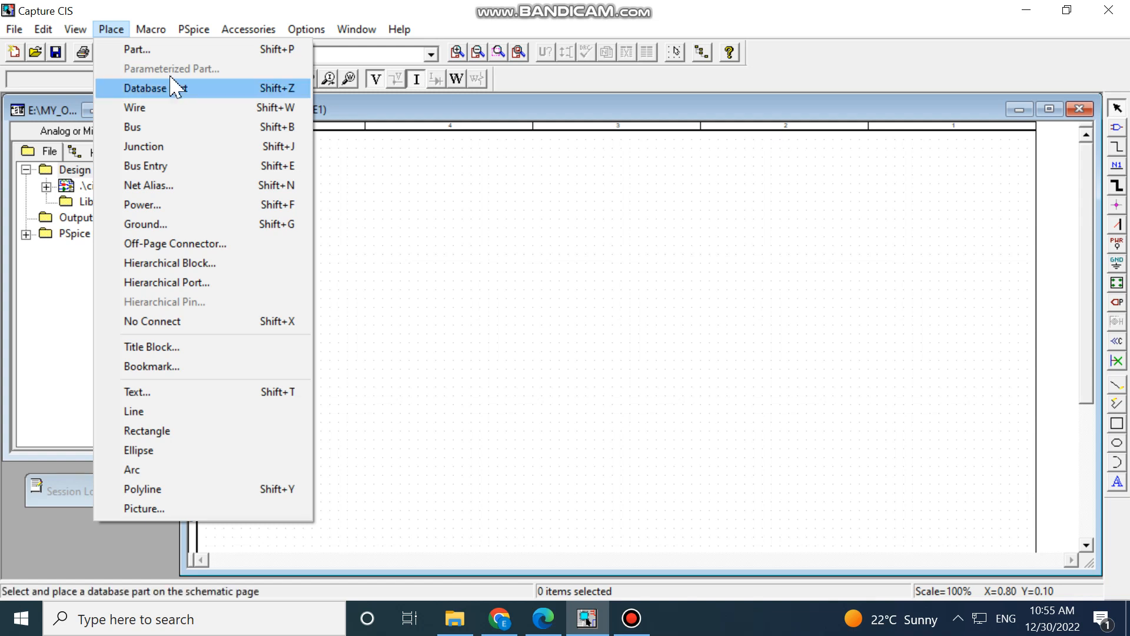
click(166, 55)
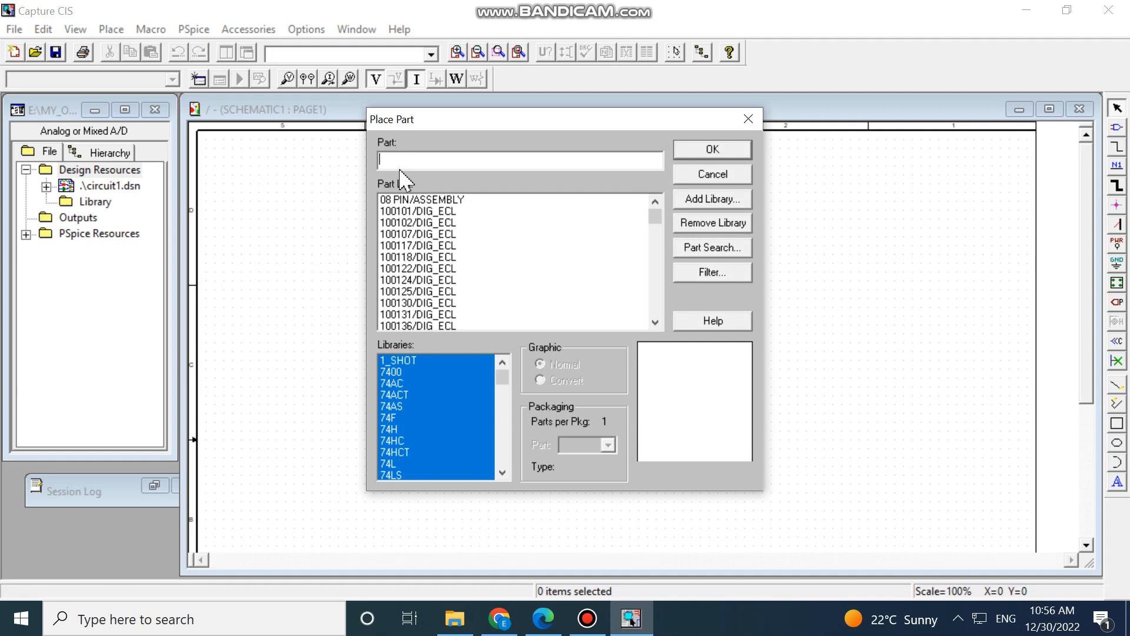
text(R)
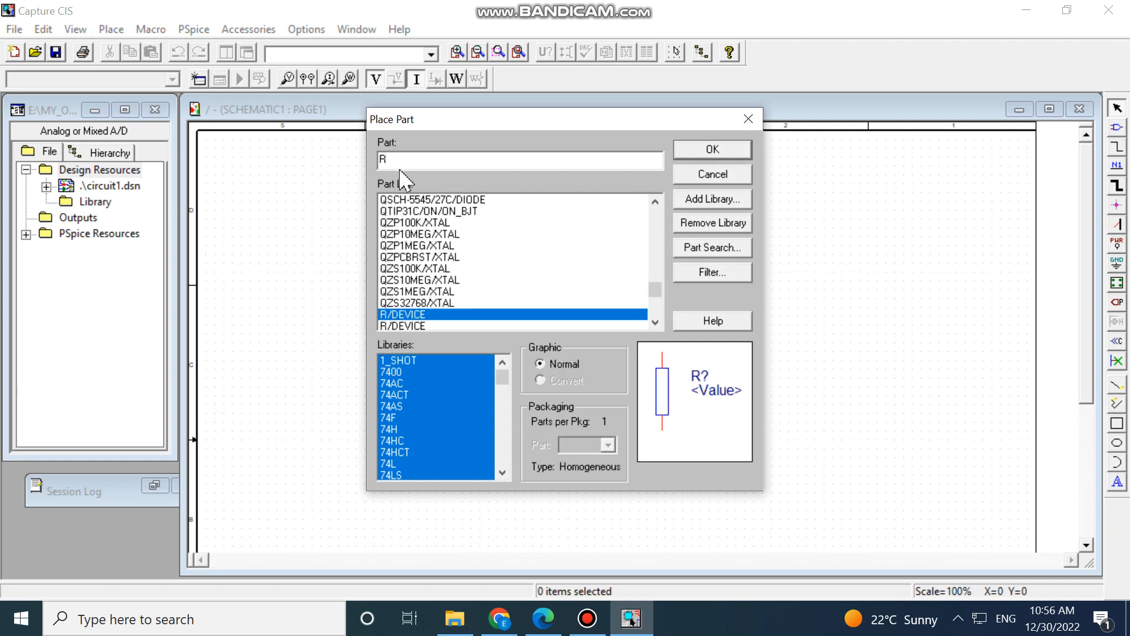
click(656, 322)
click(655, 322)
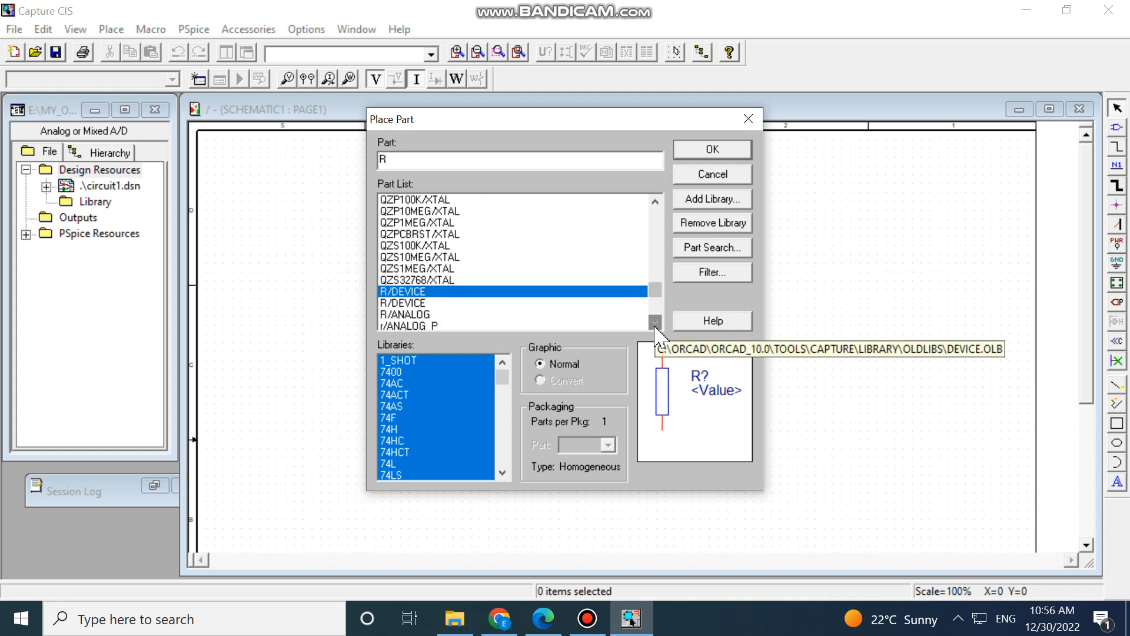
click(402, 316)
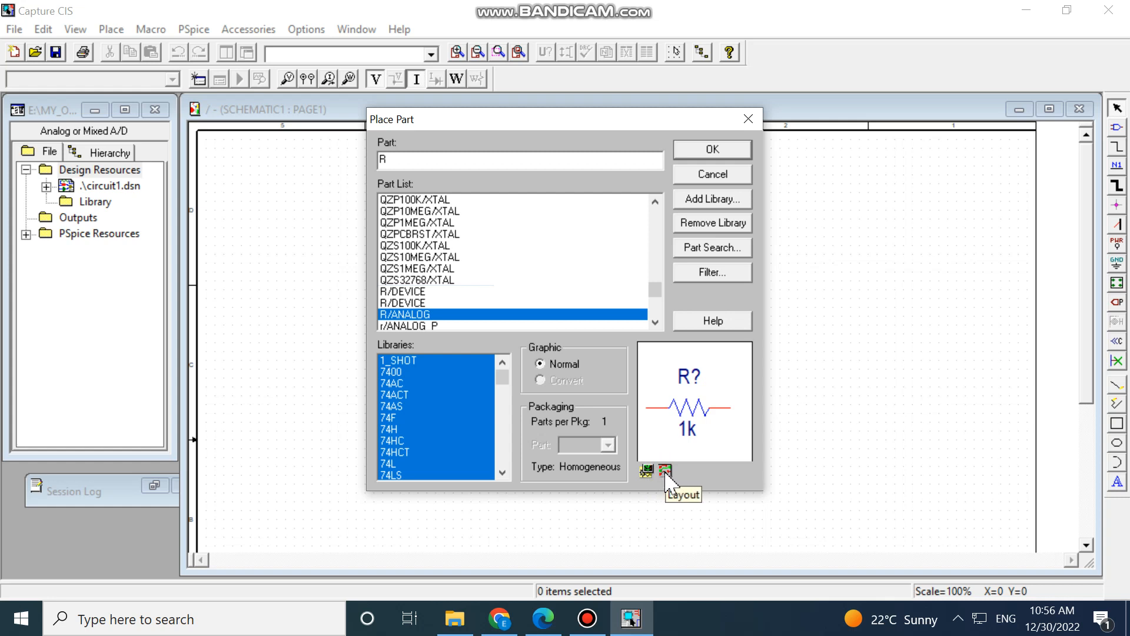
click(702, 152)
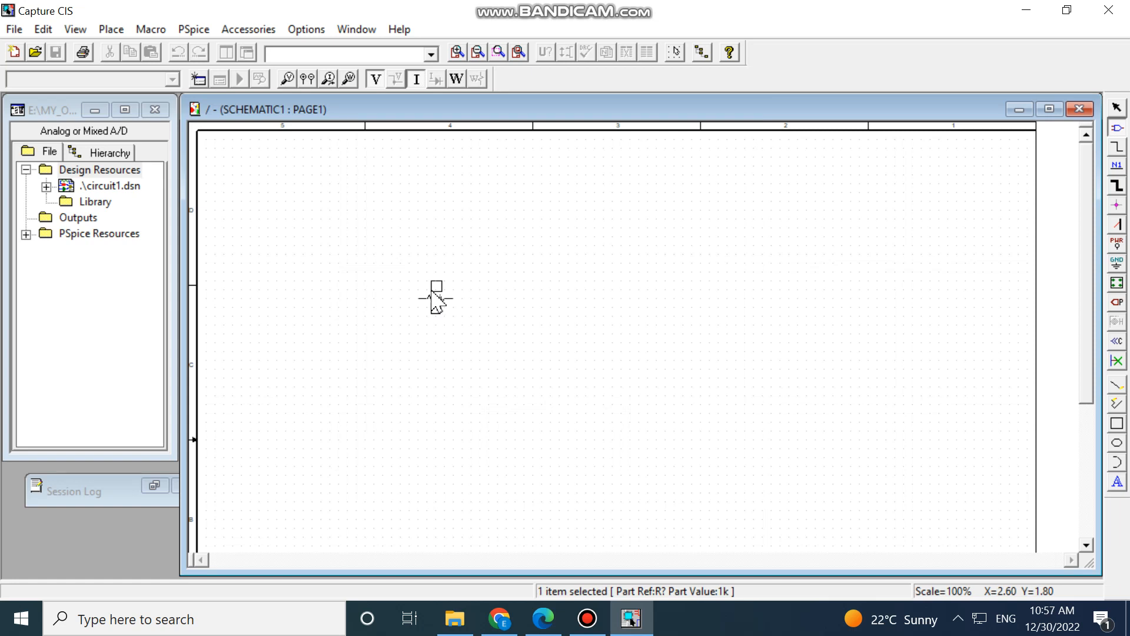
Place six R/ANALOG resistors on the schematic page in two rows of three and end the placement.
click(433, 292)
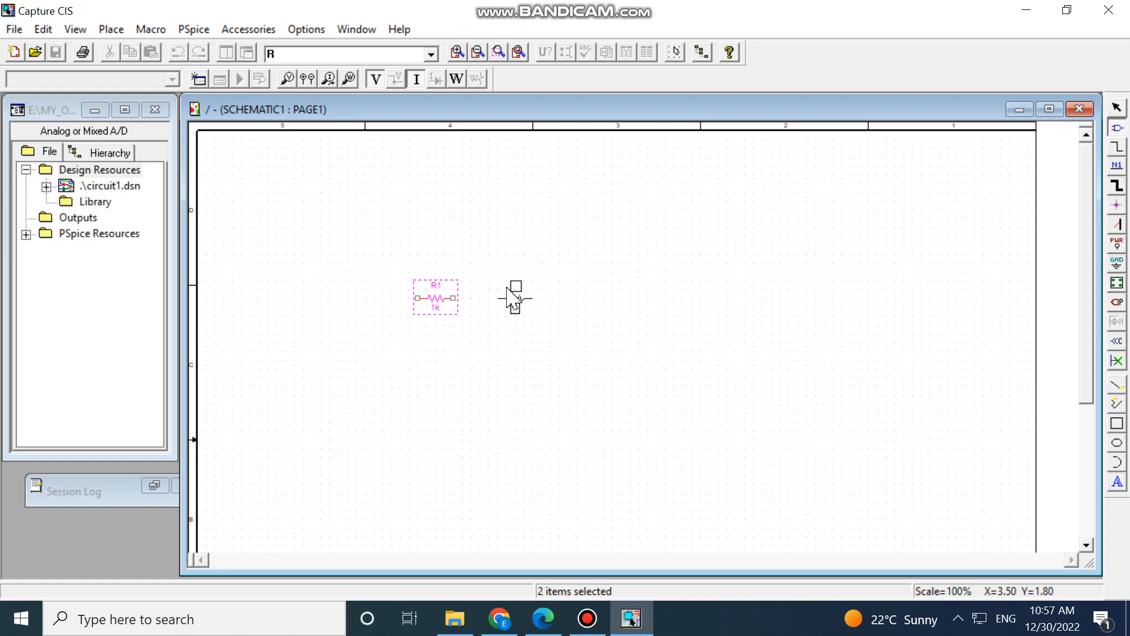
click(507, 288)
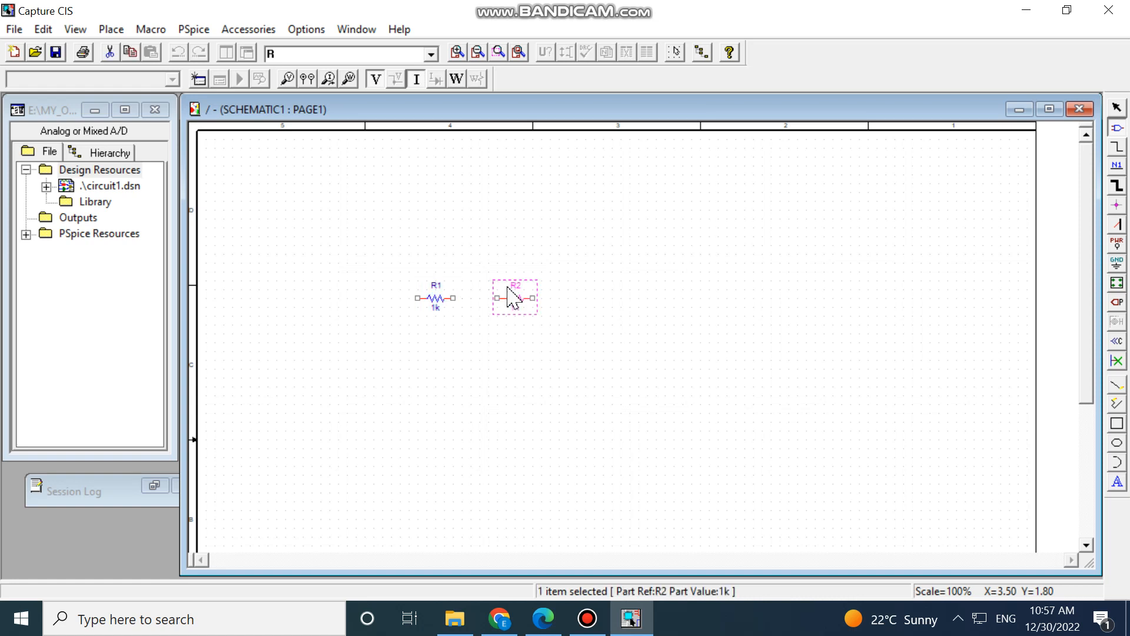
click(426, 370)
click(507, 369)
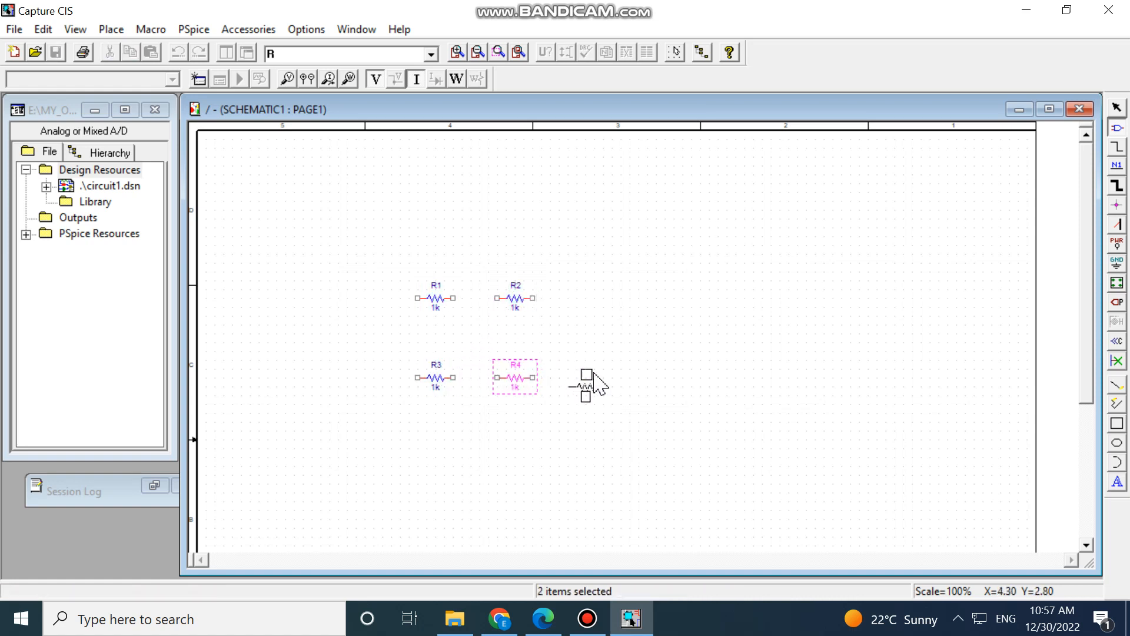
click(600, 381)
click(609, 295)
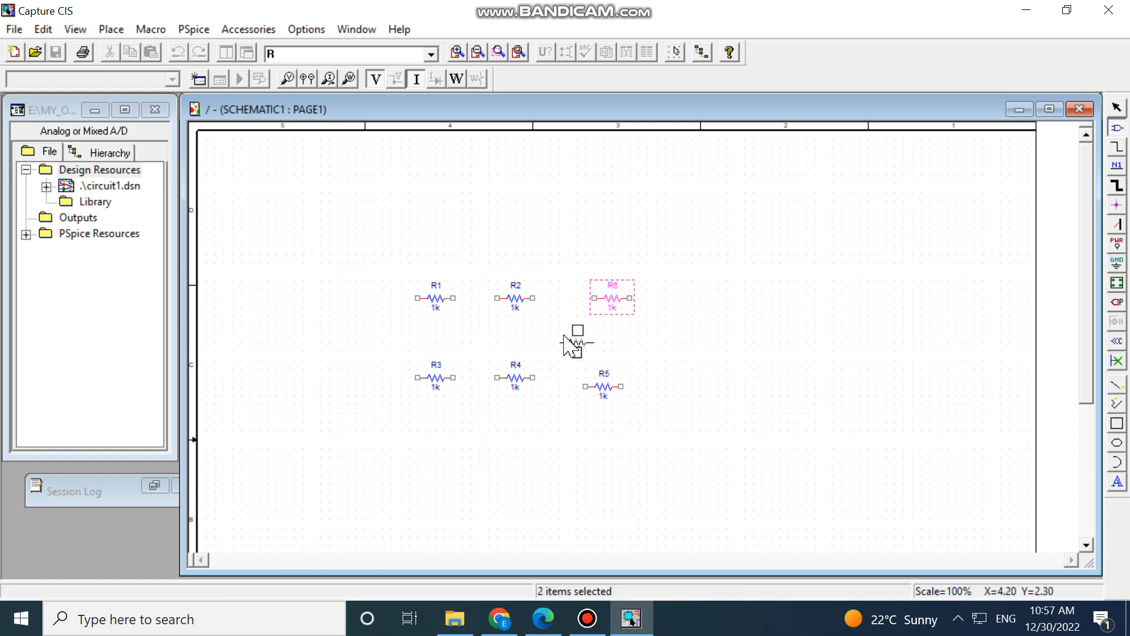
key(Escape)
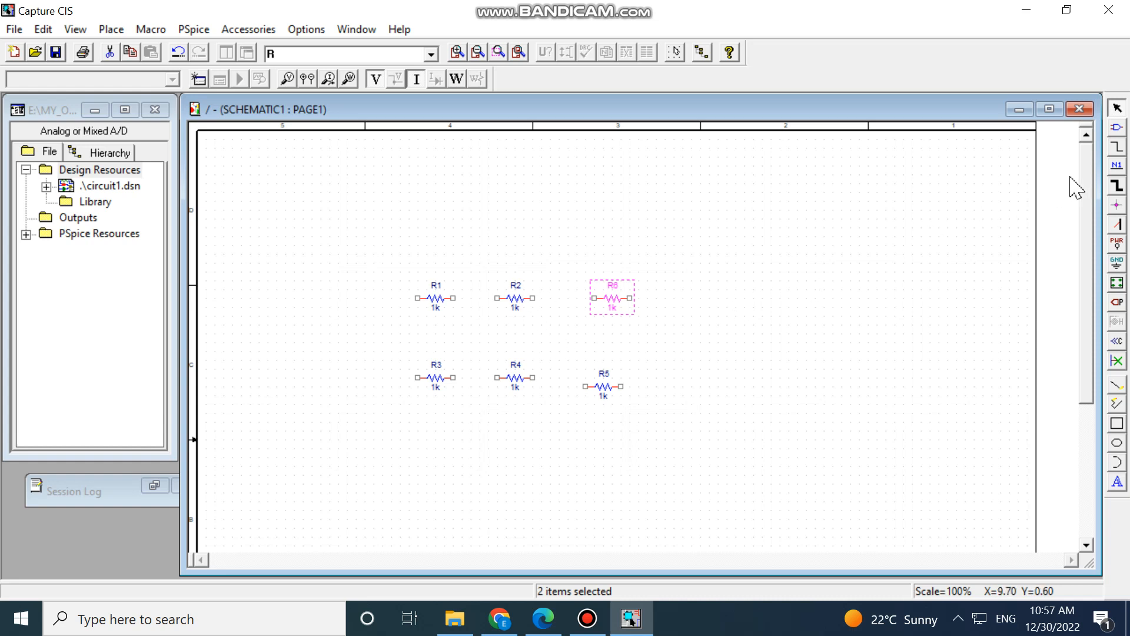
Place one VDC voltage source from the SOURCE library to the left of the resistors.
click(1115, 128)
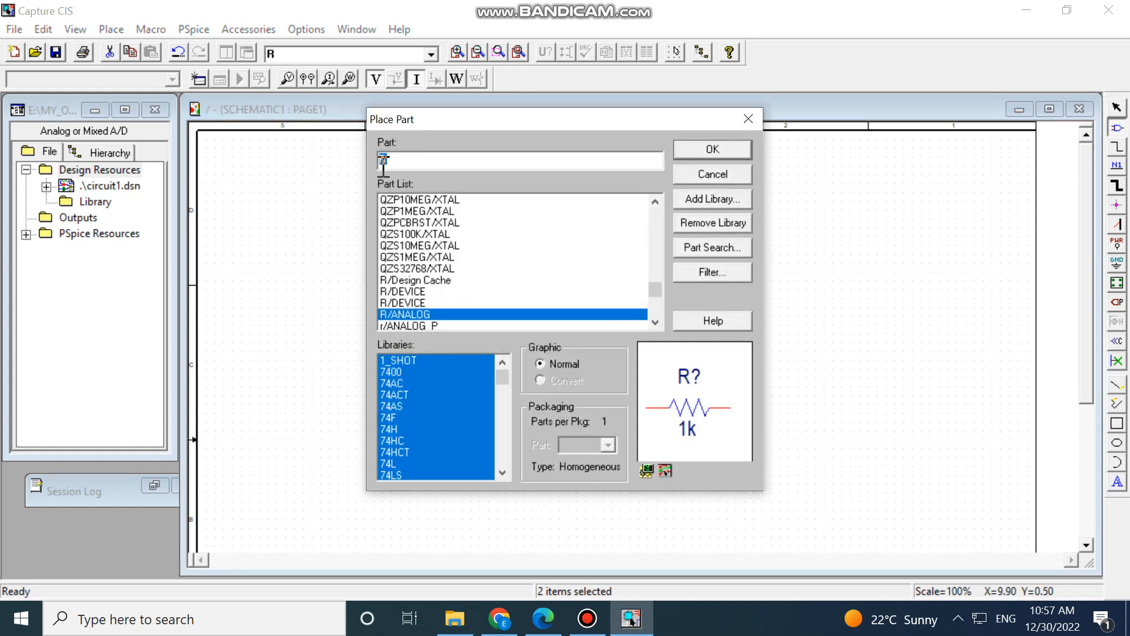
text(VDC)
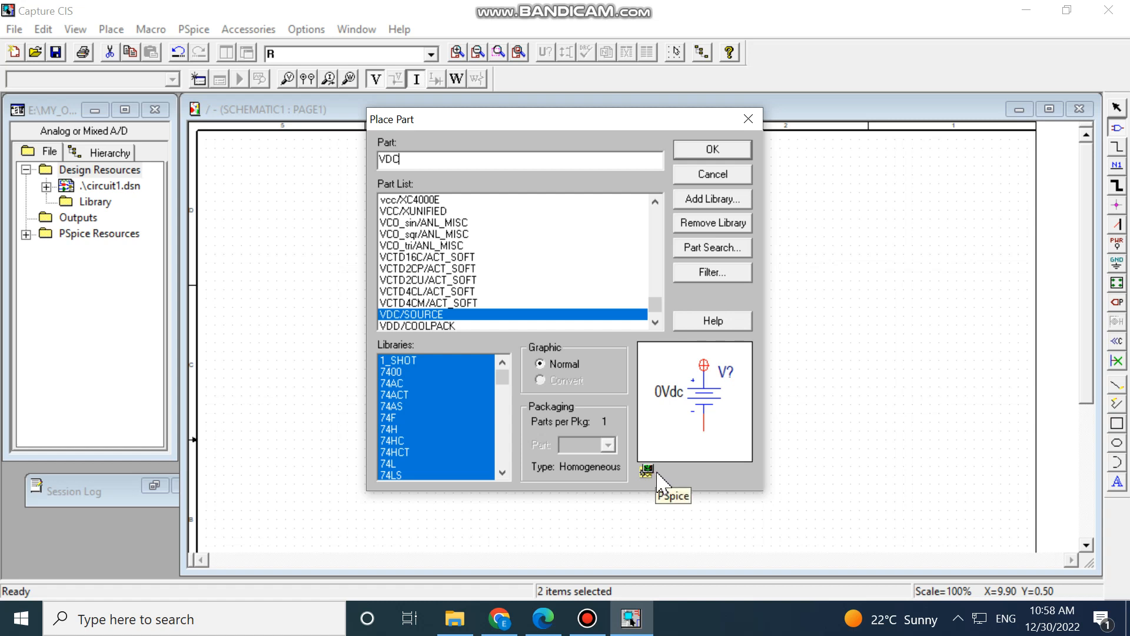
click(713, 149)
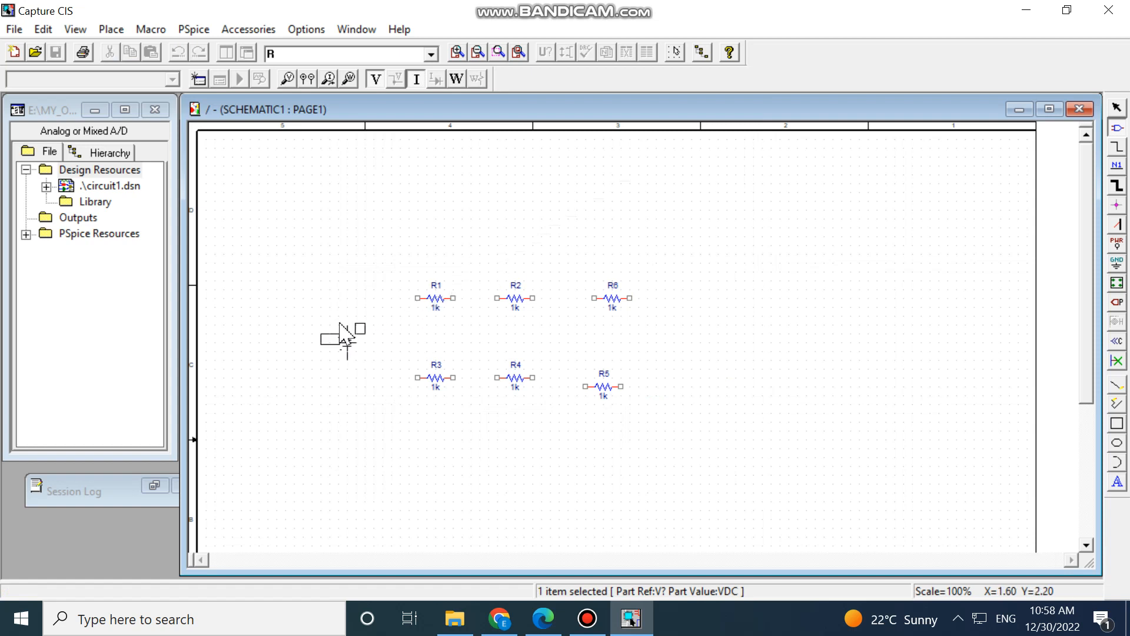
click(330, 322)
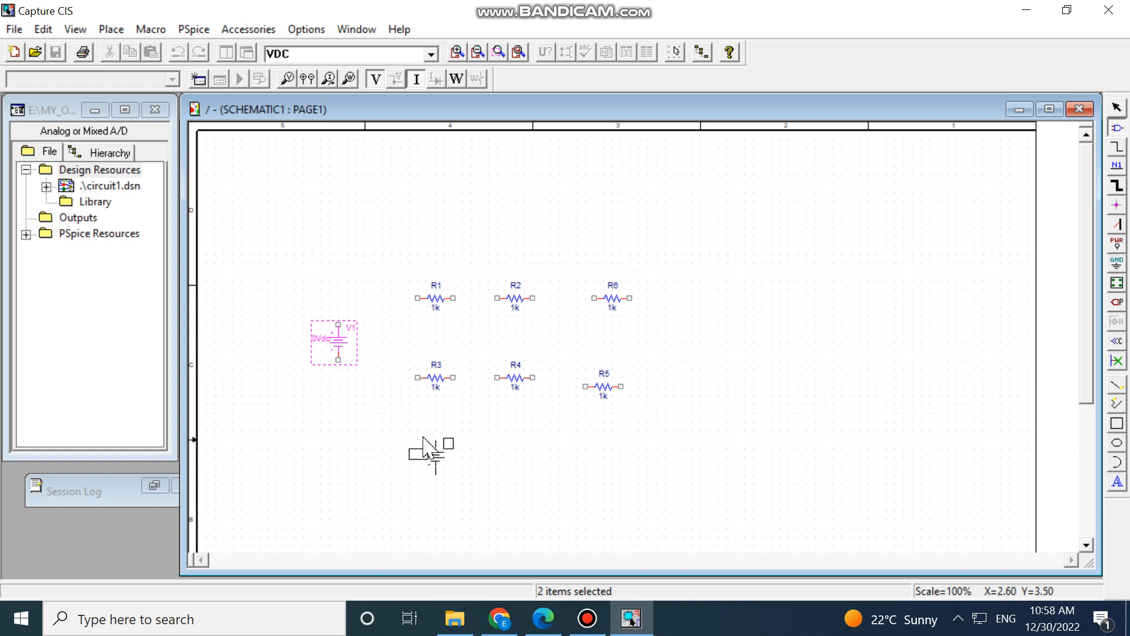
key(Escape)
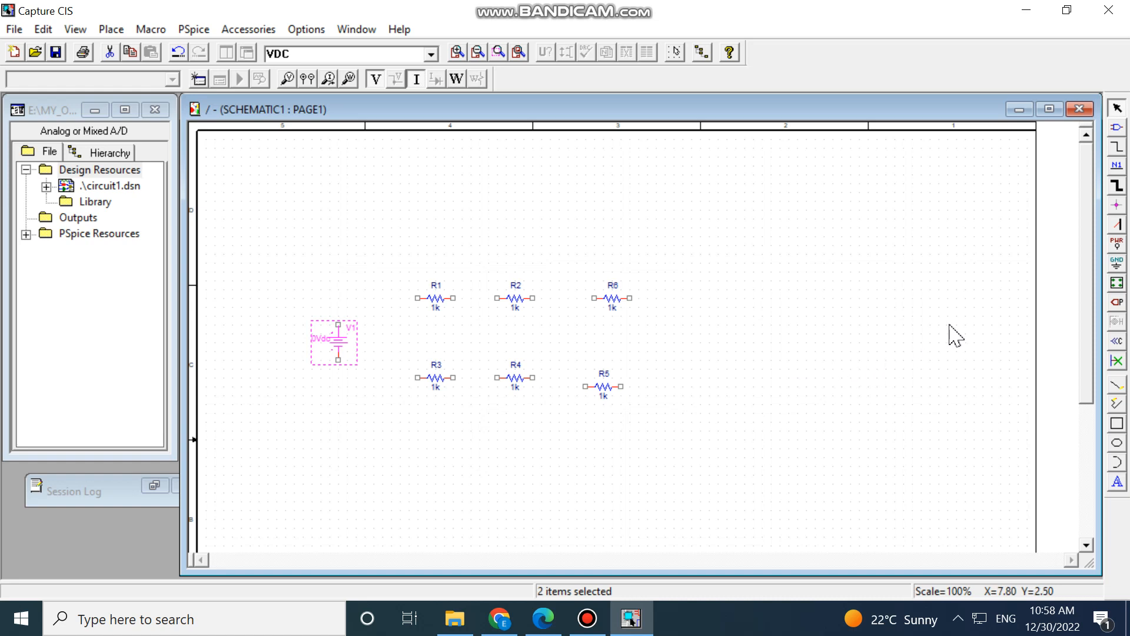
click(1117, 265)
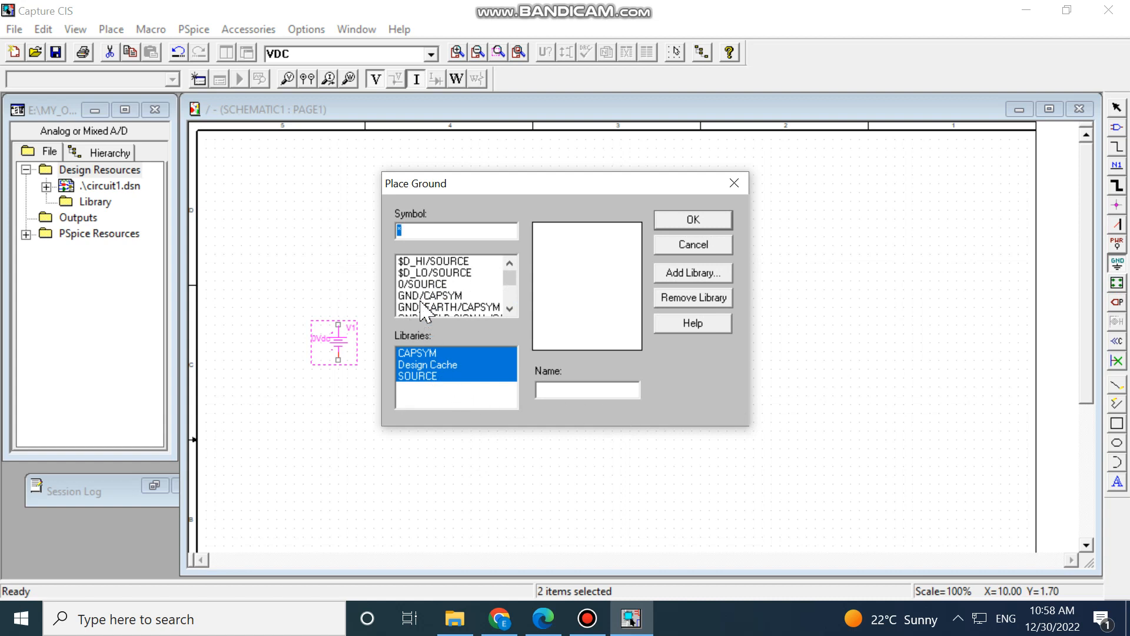
text(GN)
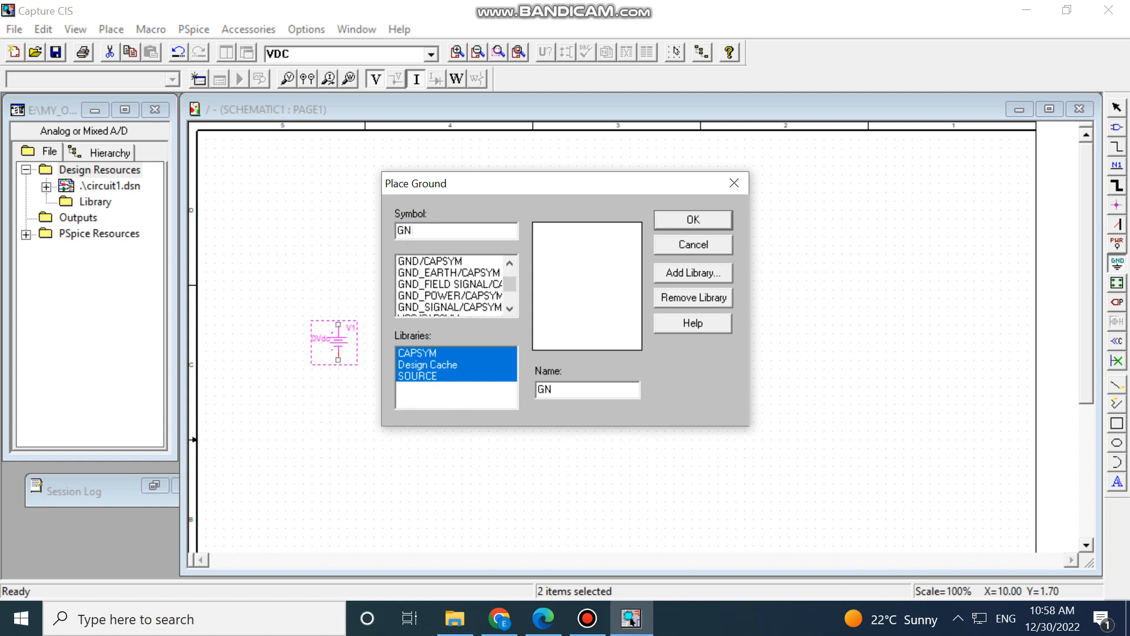
text(D)
key(BackSpace)
key(BackSpace)
key(BackSpace)
text(0)
click(704, 247)
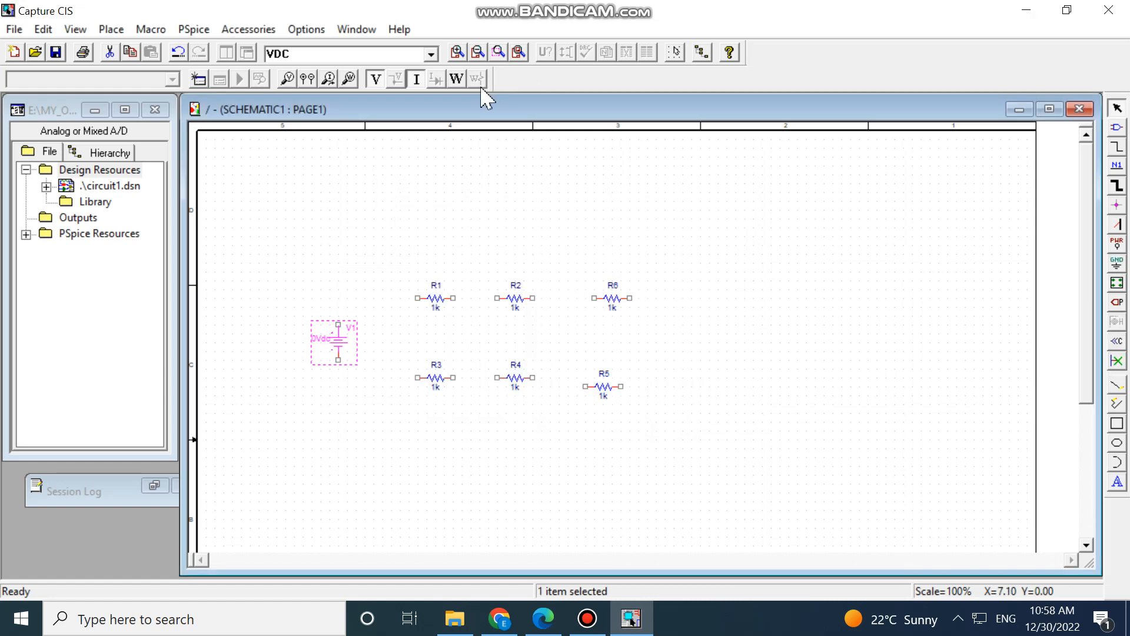
Find part 0 and place one ground symbol on the schematic page below resistor R4.
click(393, 53)
text(0)
key(Return)
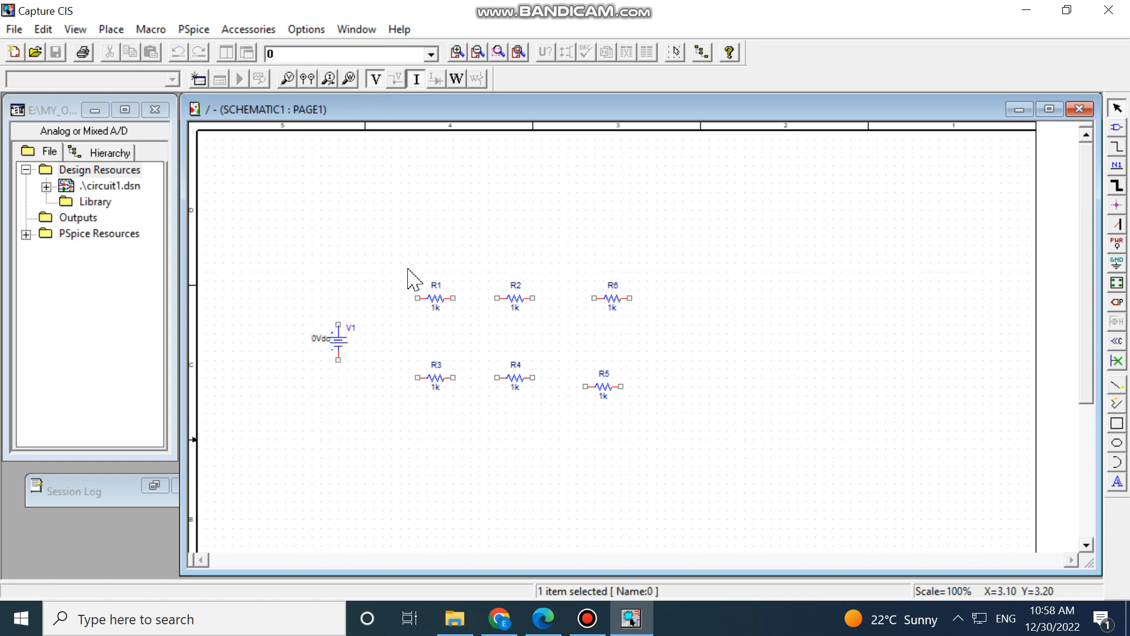
click(513, 469)
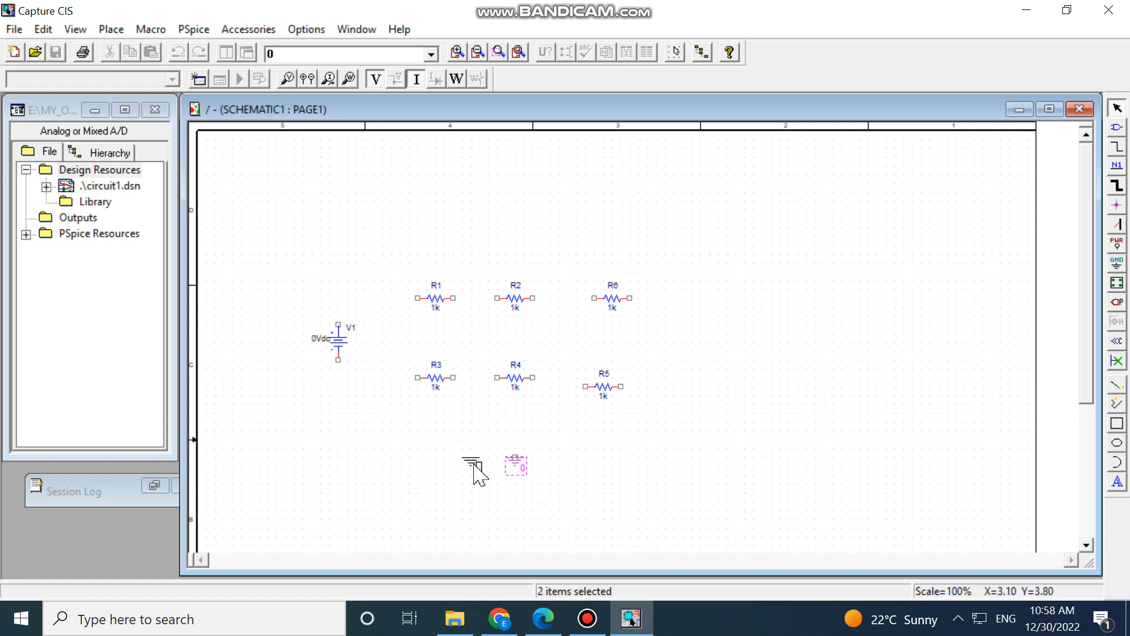
key(Escape)
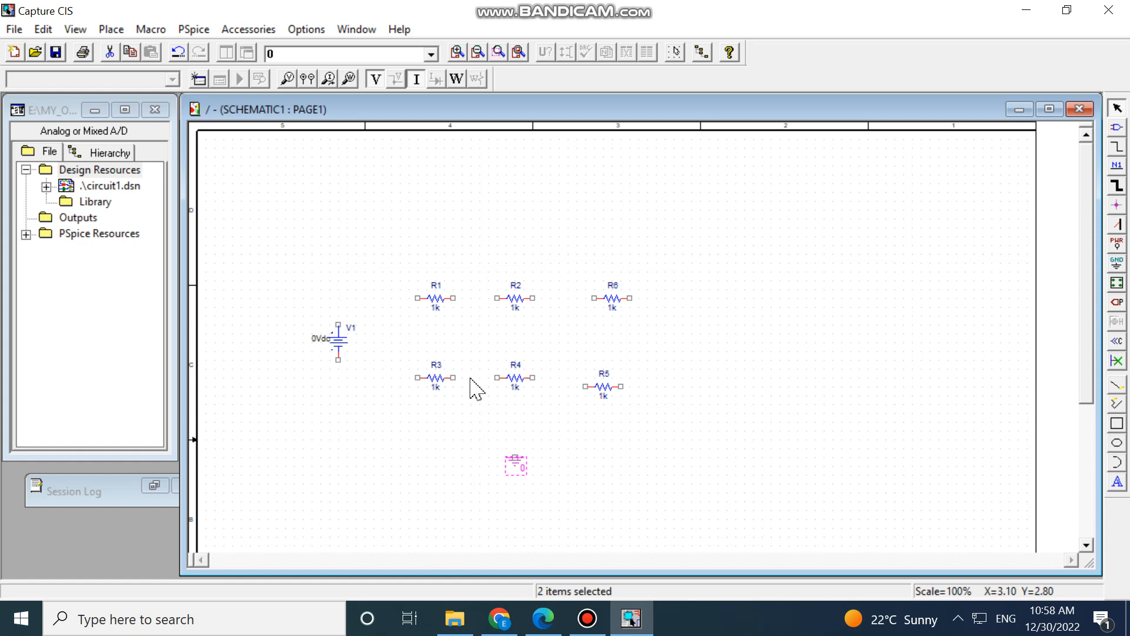
Move source V1 down below the level of R3 and rotate resistors R2 and R4 to vertical.
click(516, 382)
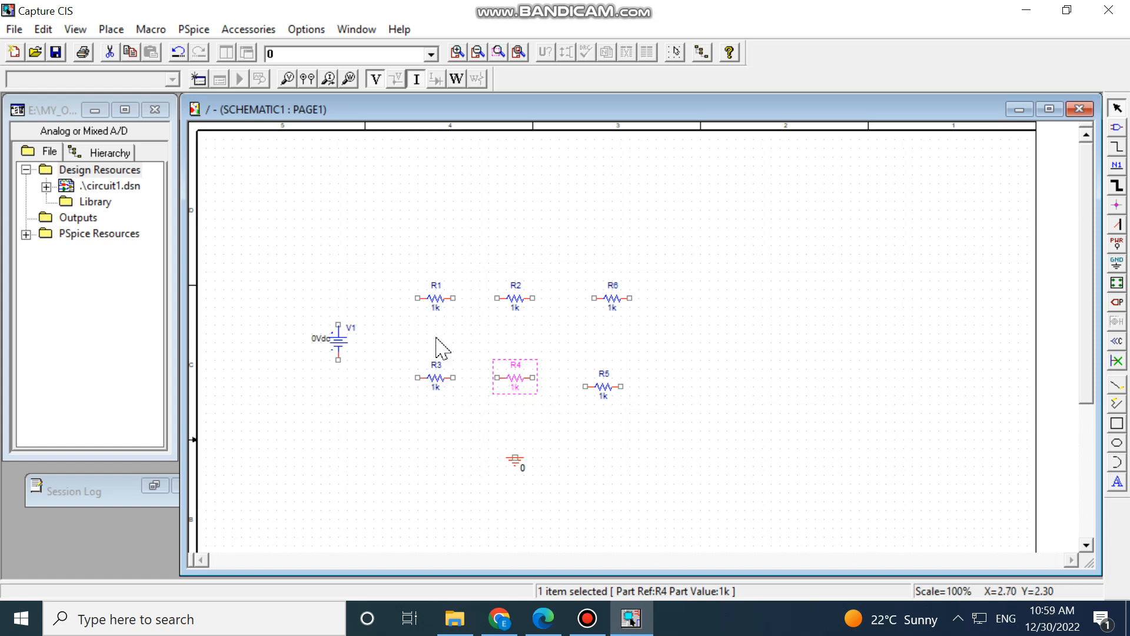
click(336, 343)
drag(336, 343, 335, 437)
click(519, 301)
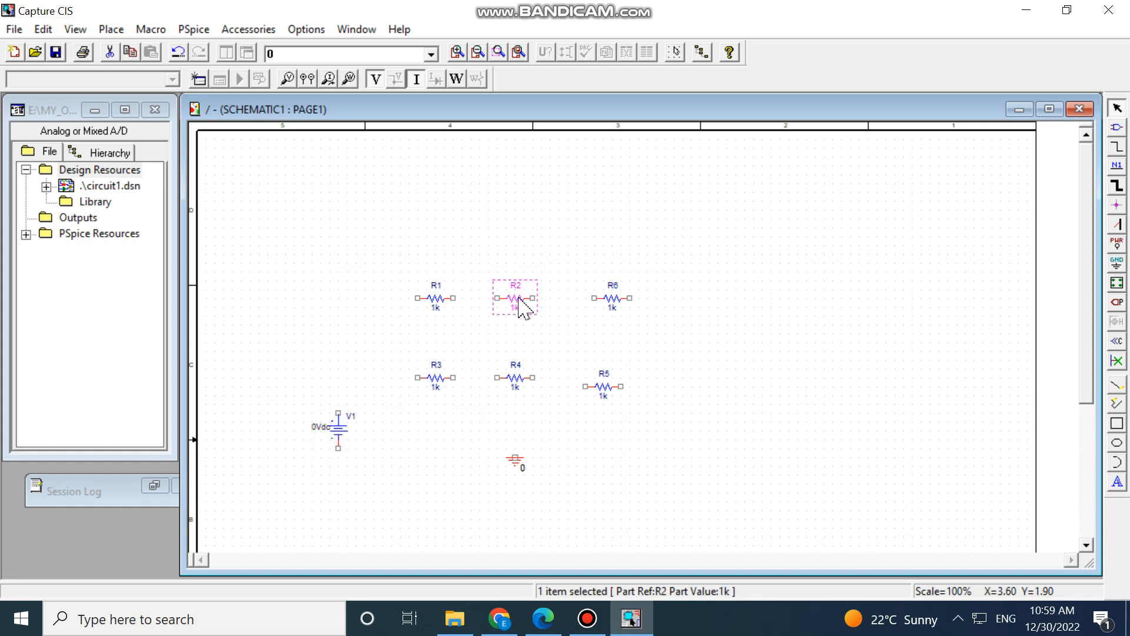
key(r)
click(517, 379)
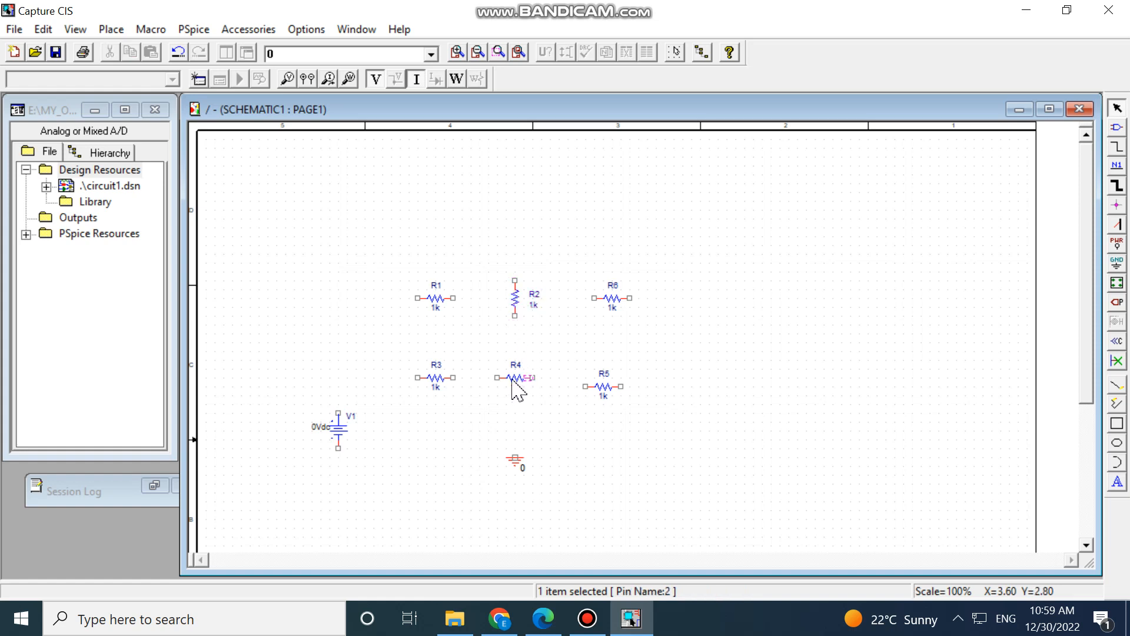
click(499, 375)
key(r)
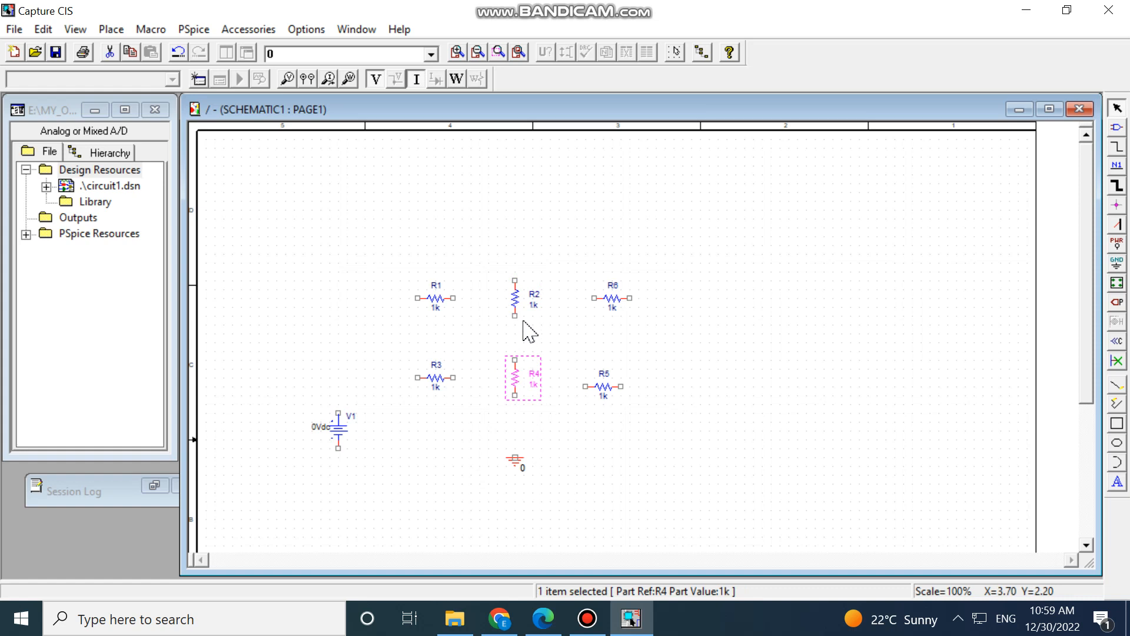
Spread the parts out vertically by moving R1 and R2 up and the ground symbol farther down.
click(445, 306)
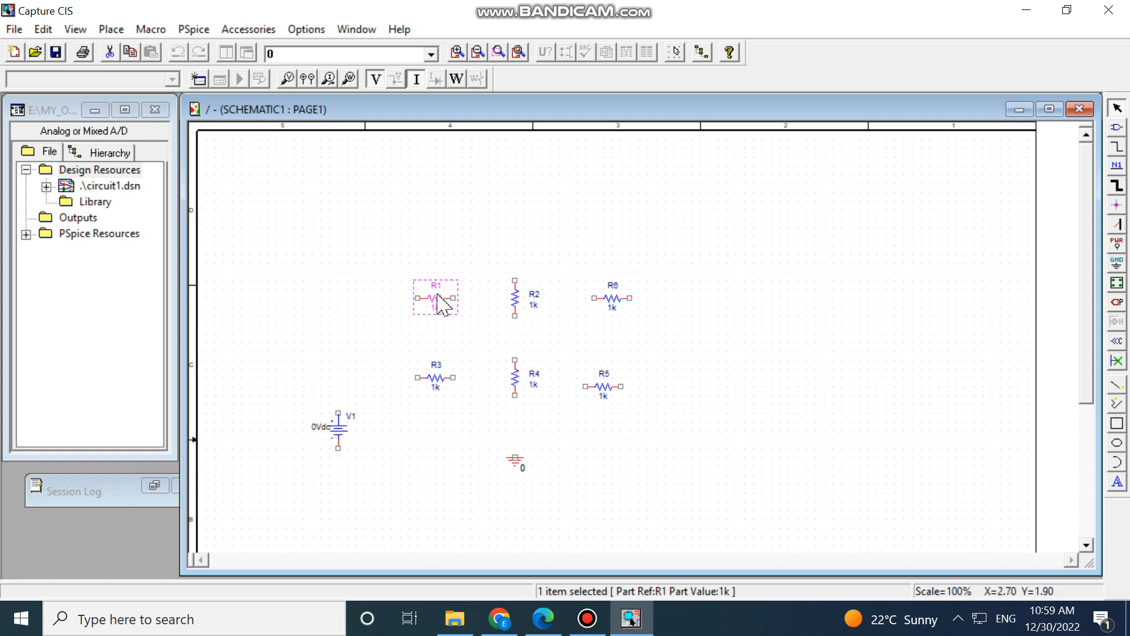
drag(445, 306, 447, 262)
click(515, 298)
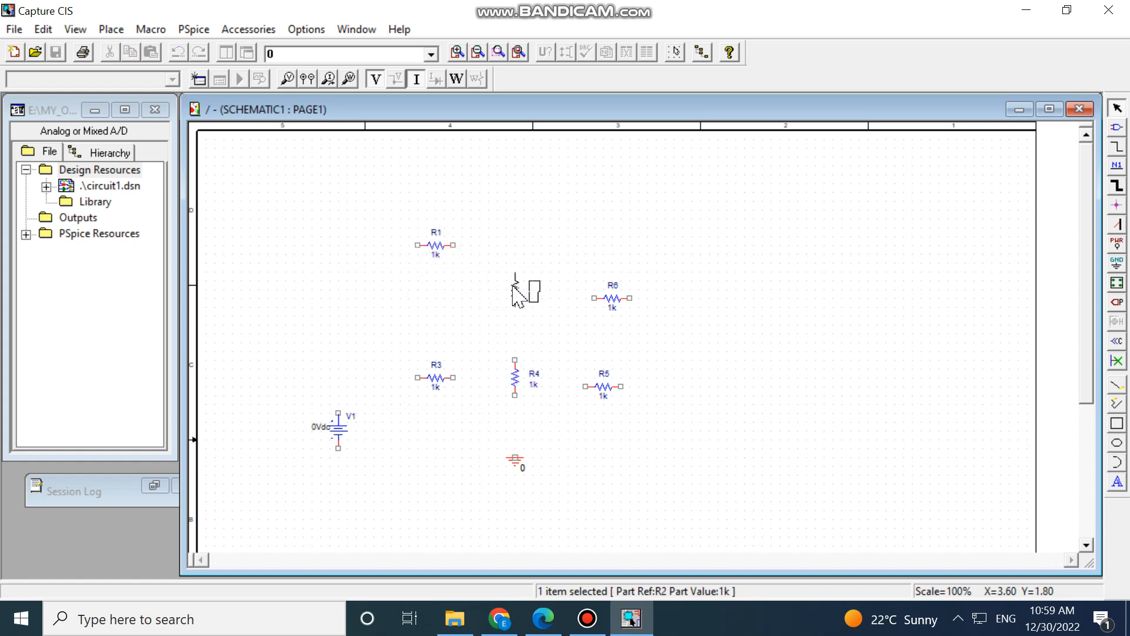
drag(516, 298, 516, 290)
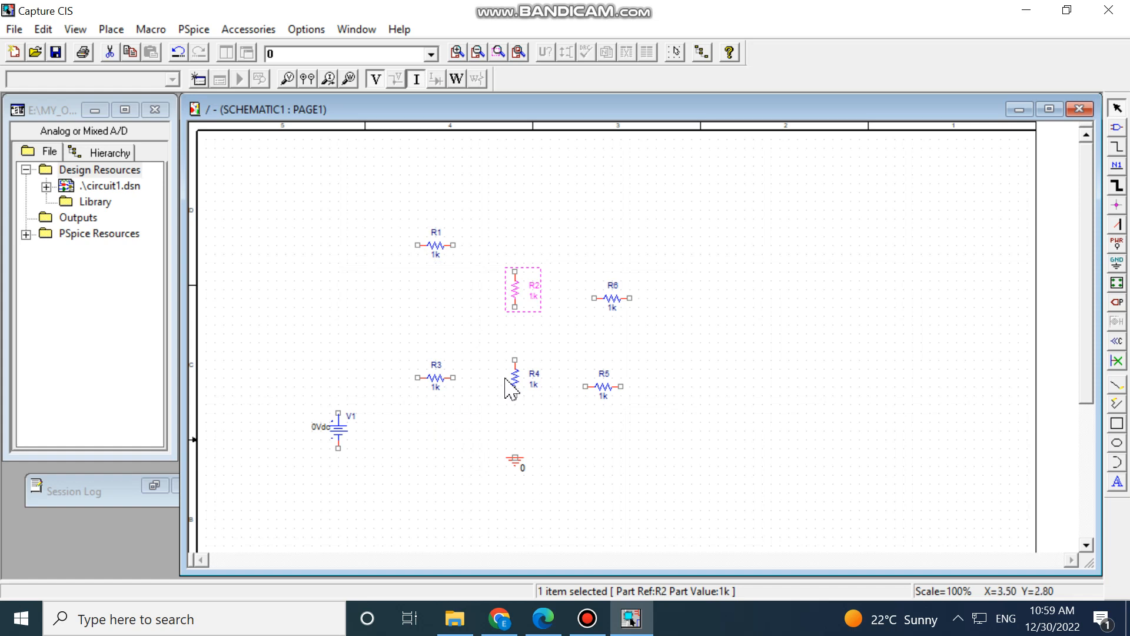
drag(516, 460, 518, 520)
Shift R3 up and left, and align source V1 and resistor R4 at the same height, with R4 directly under R2.
drag(515, 379, 506, 414)
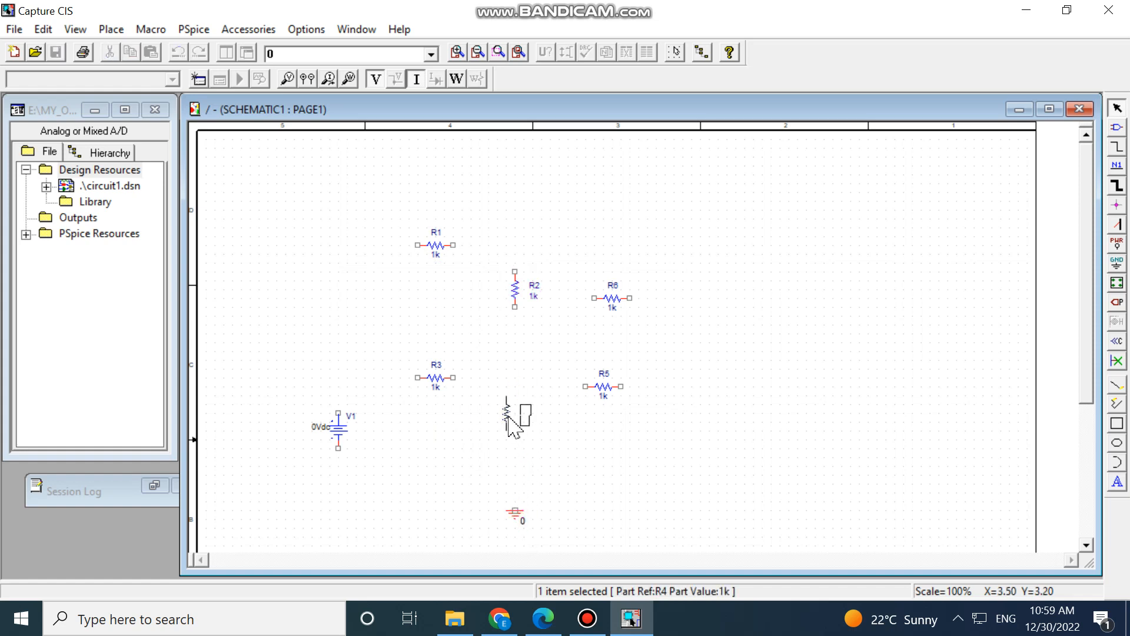
drag(432, 379, 405, 352)
drag(340, 436, 340, 409)
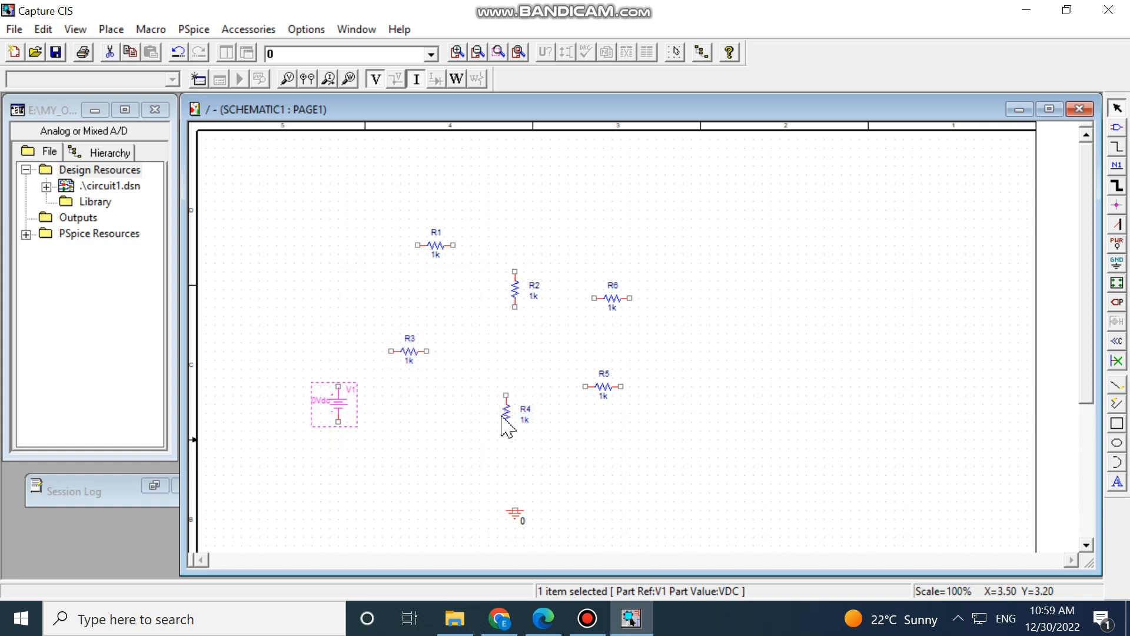
drag(504, 422, 516, 410)
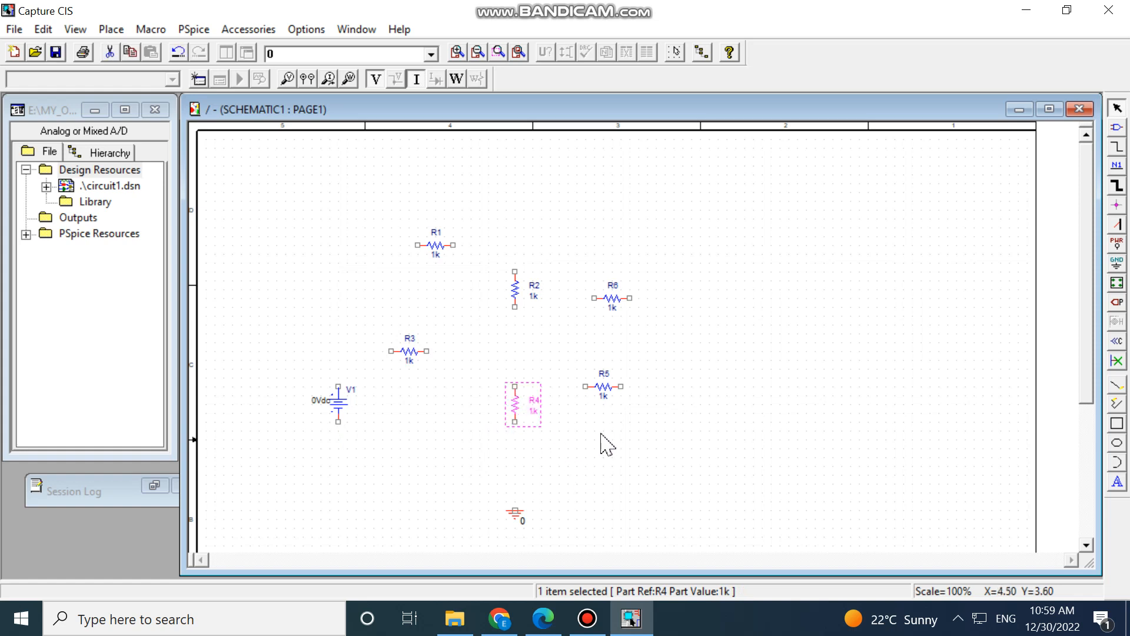
Move R6 level with R3, and rotate R5 to vertical and position it right of R6 at R4's height.
drag(610, 299, 644, 353)
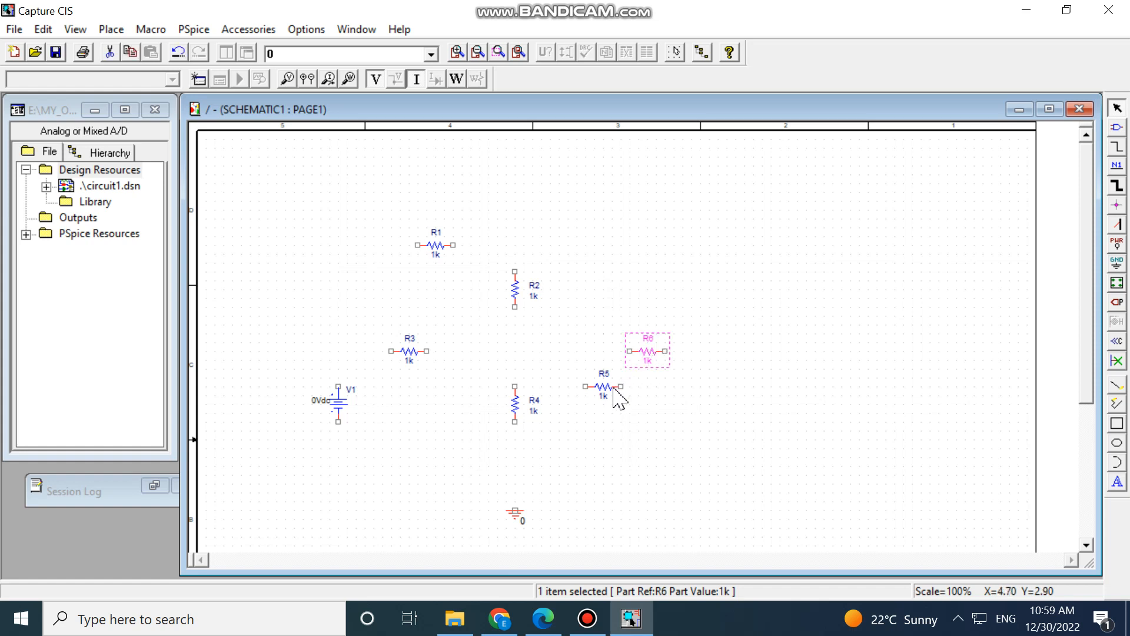
click(604, 387)
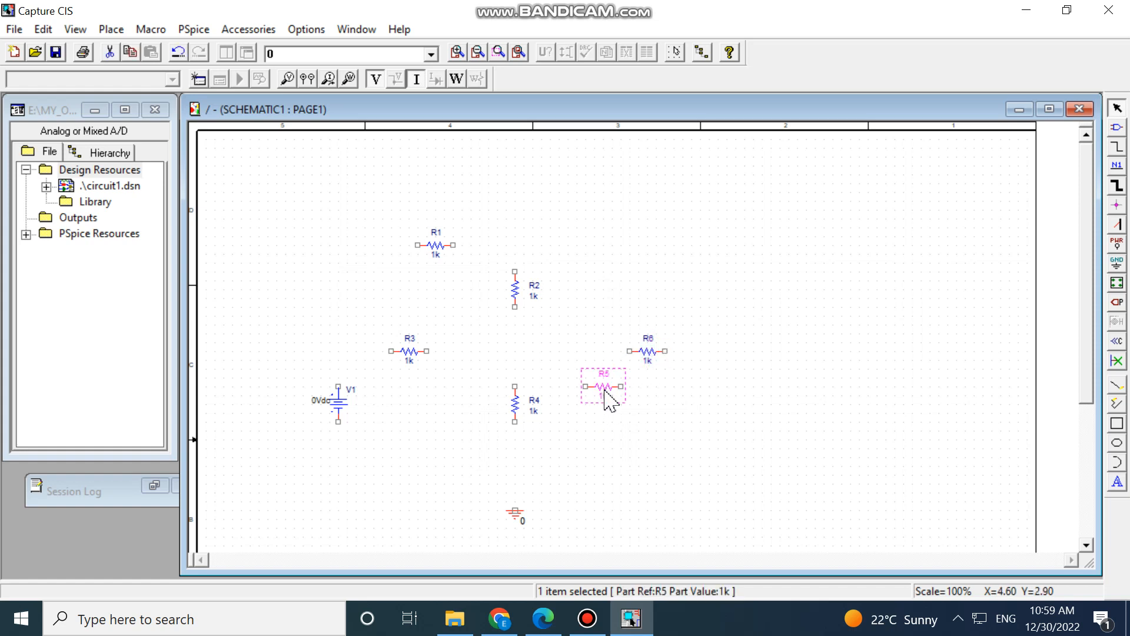
key(r)
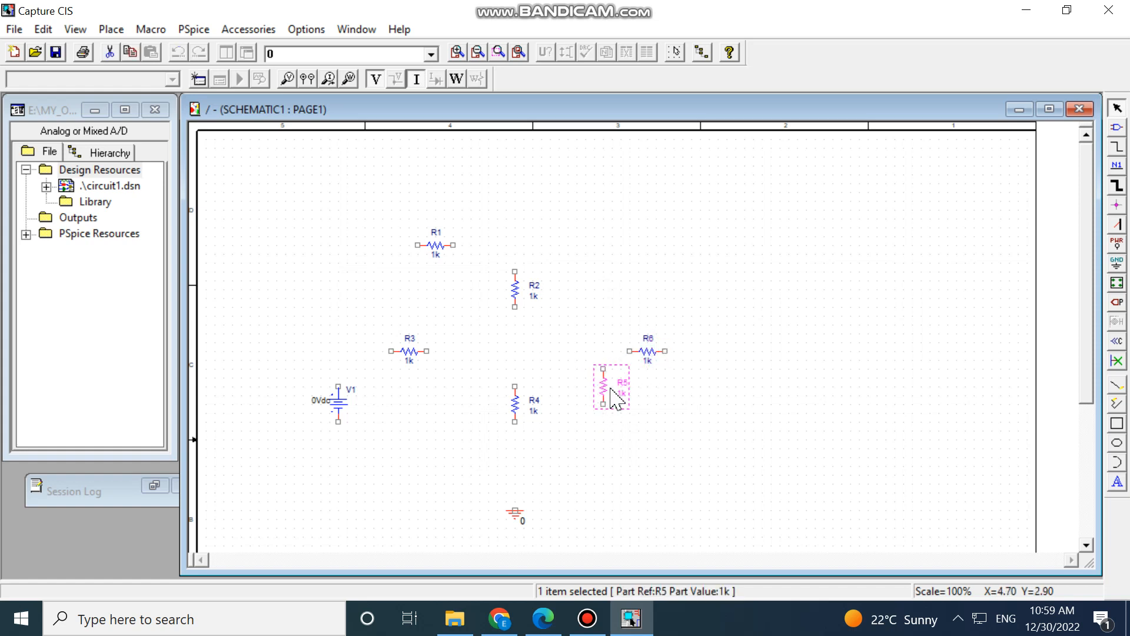
drag(611, 388, 726, 400)
click(677, 457)
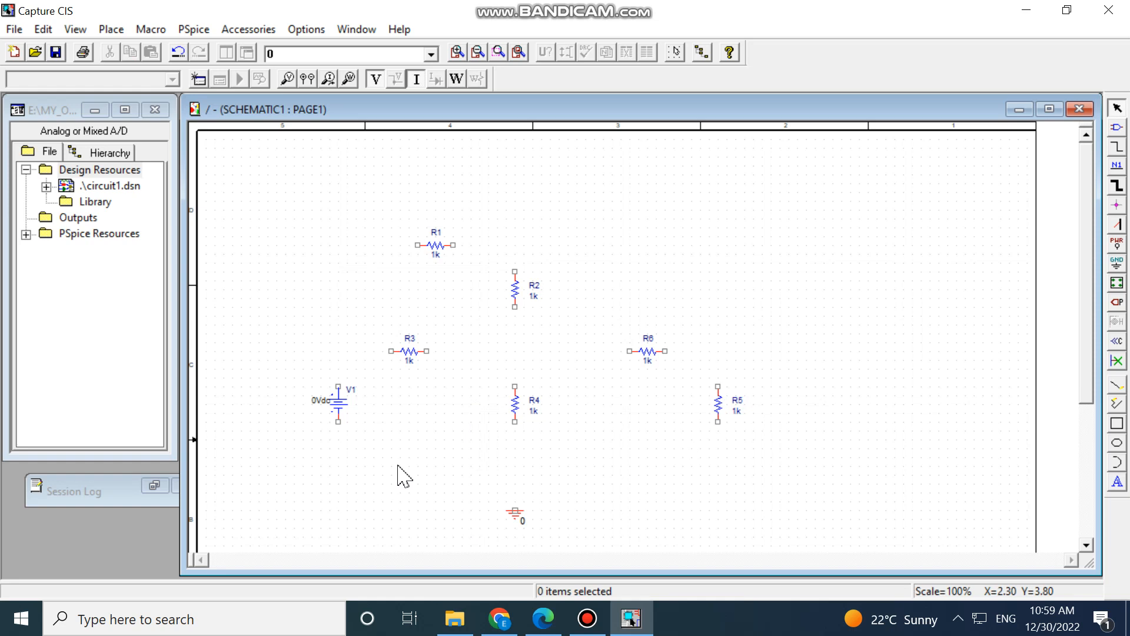
Start wiring the circuit by connecting V1's upper terminal to the left end of R3.
click(118, 34)
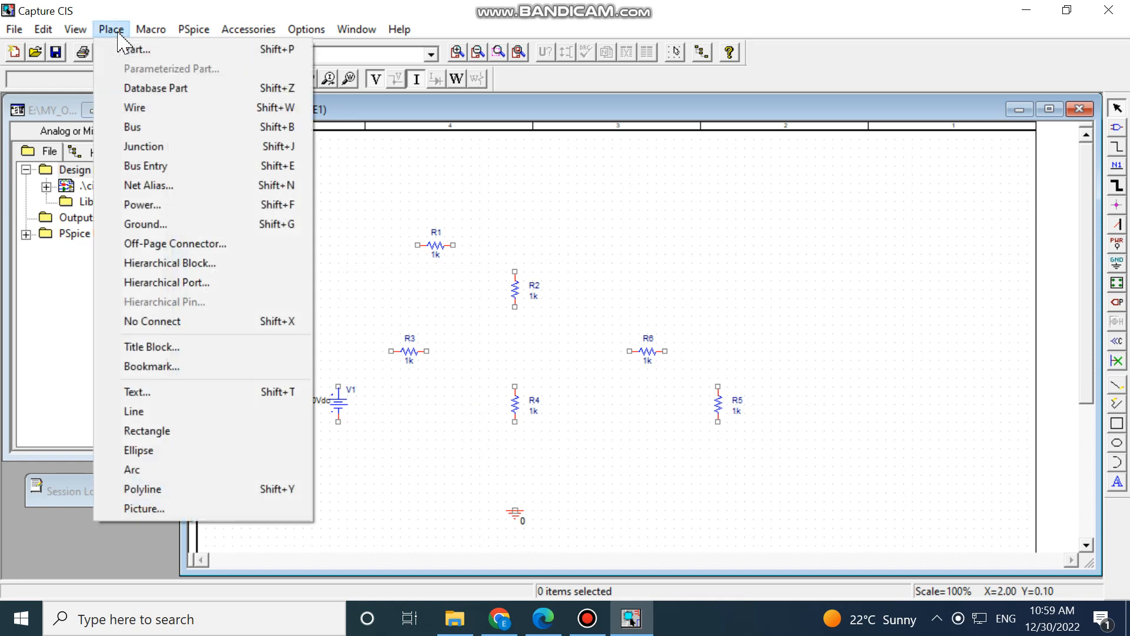
click(137, 107)
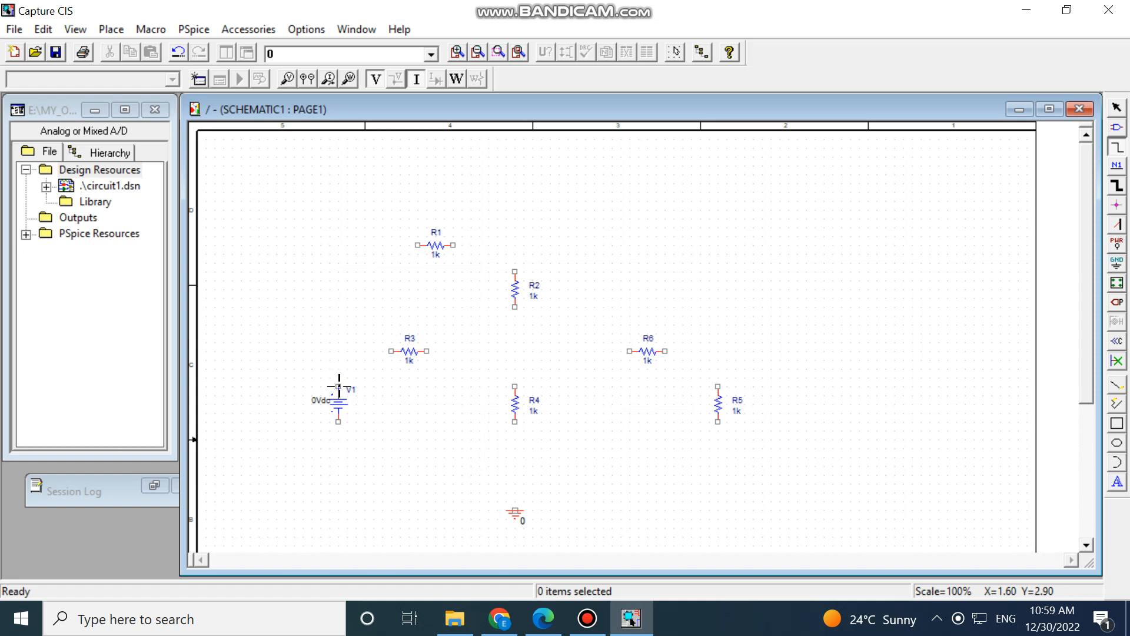
click(338, 387)
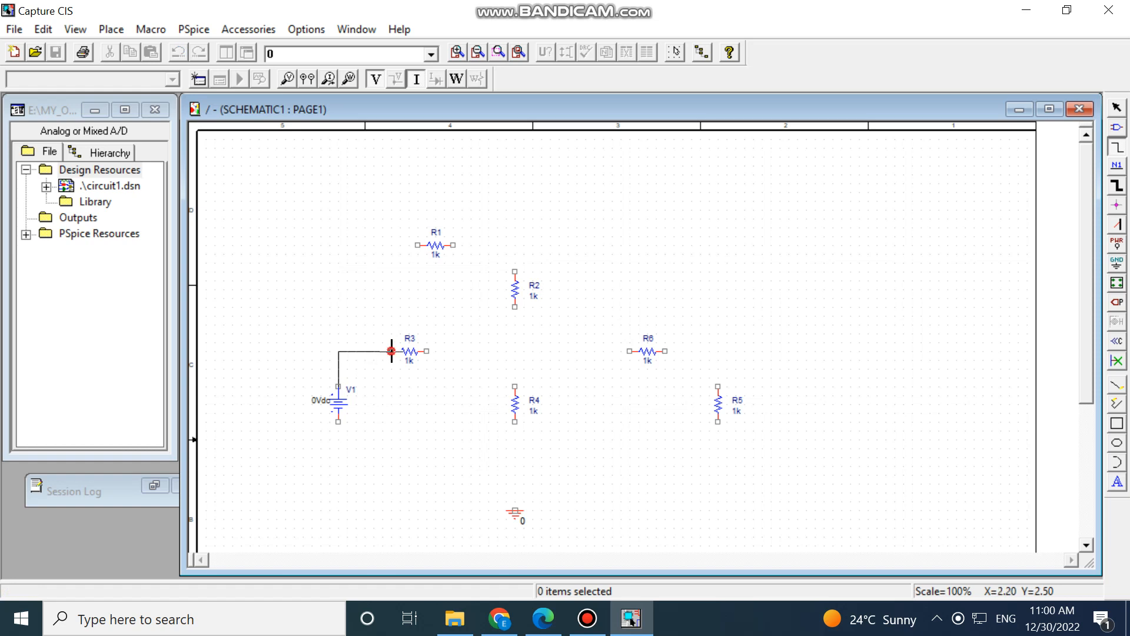
click(392, 350)
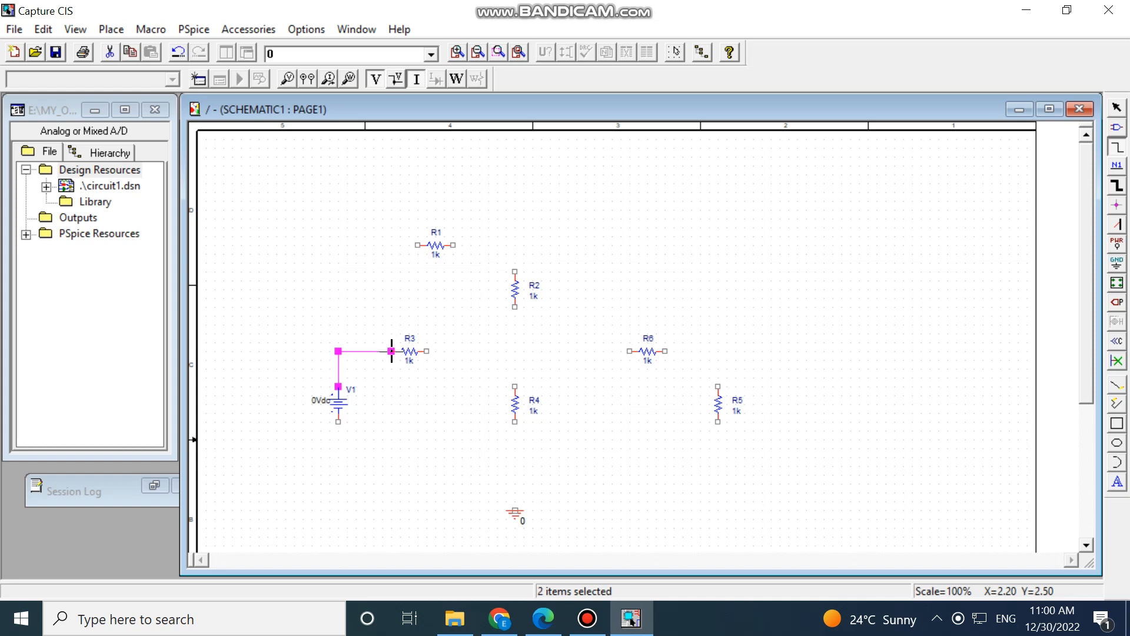
Wire V1's lower terminal to the lower end of R4 and continue the wire to the lower end of R5.
click(338, 422)
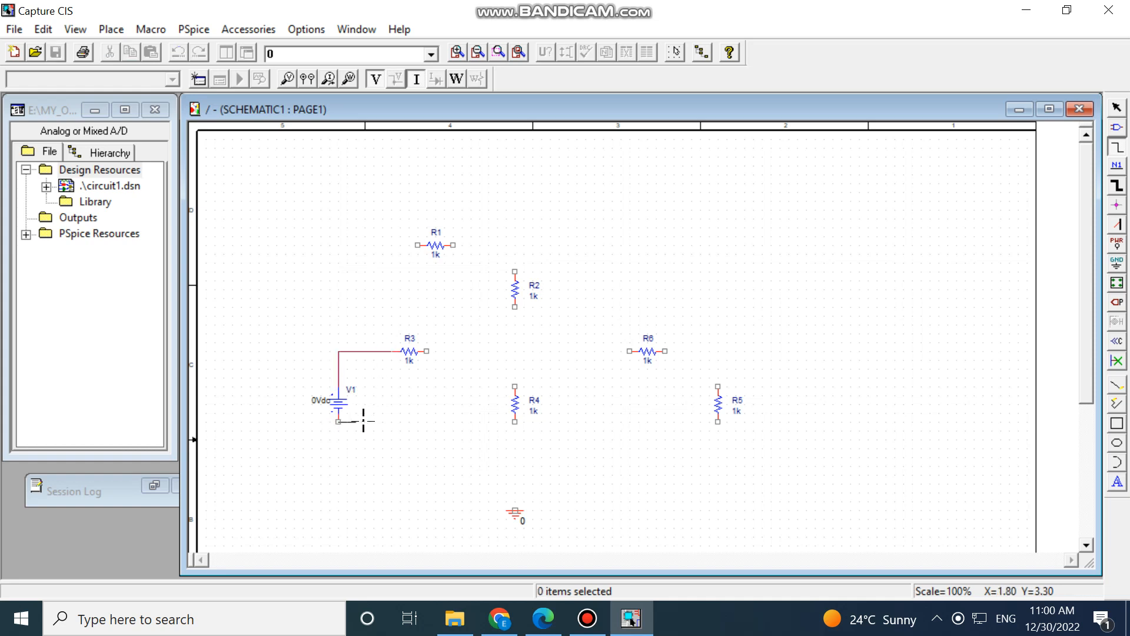
click(516, 422)
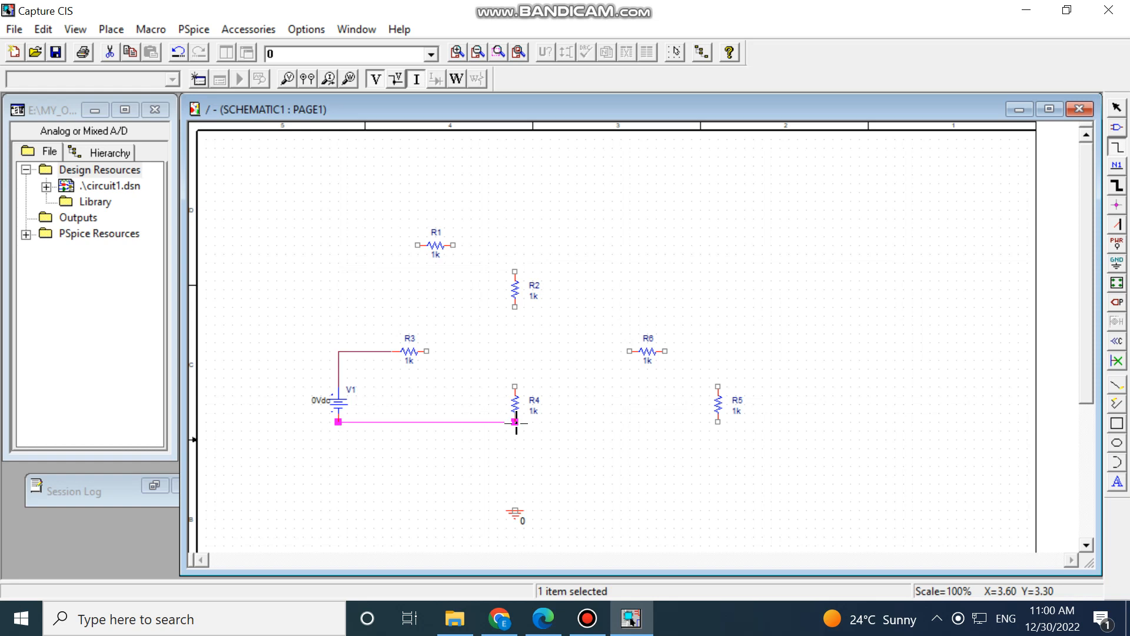
click(534, 424)
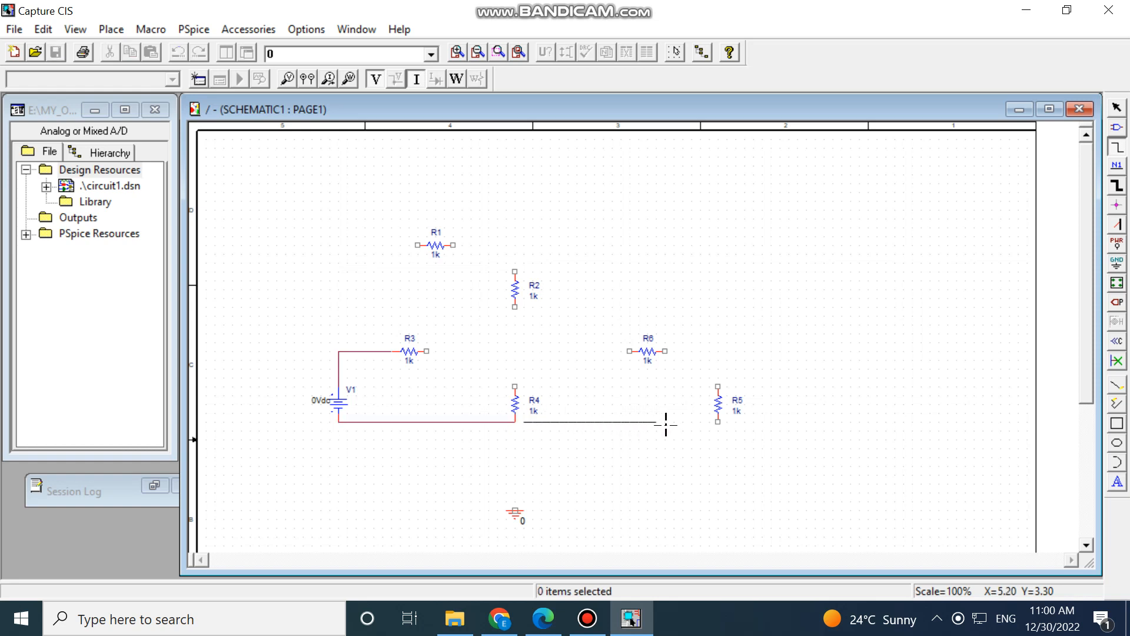
click(718, 422)
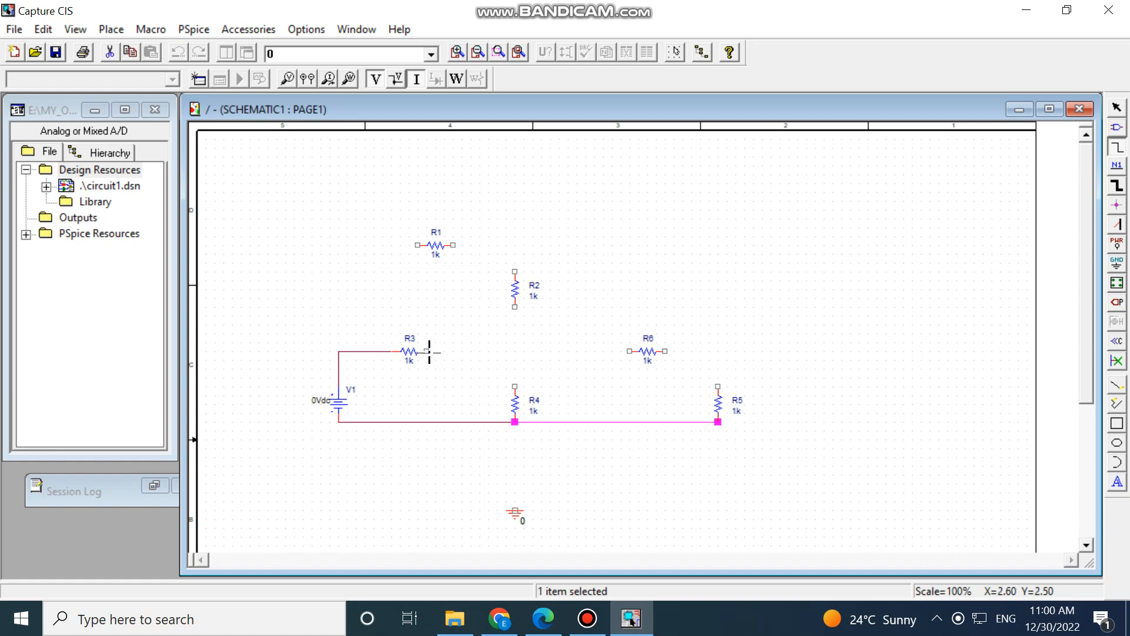
Wire the right end of R3 across and down to the upper end of R4.
click(428, 351)
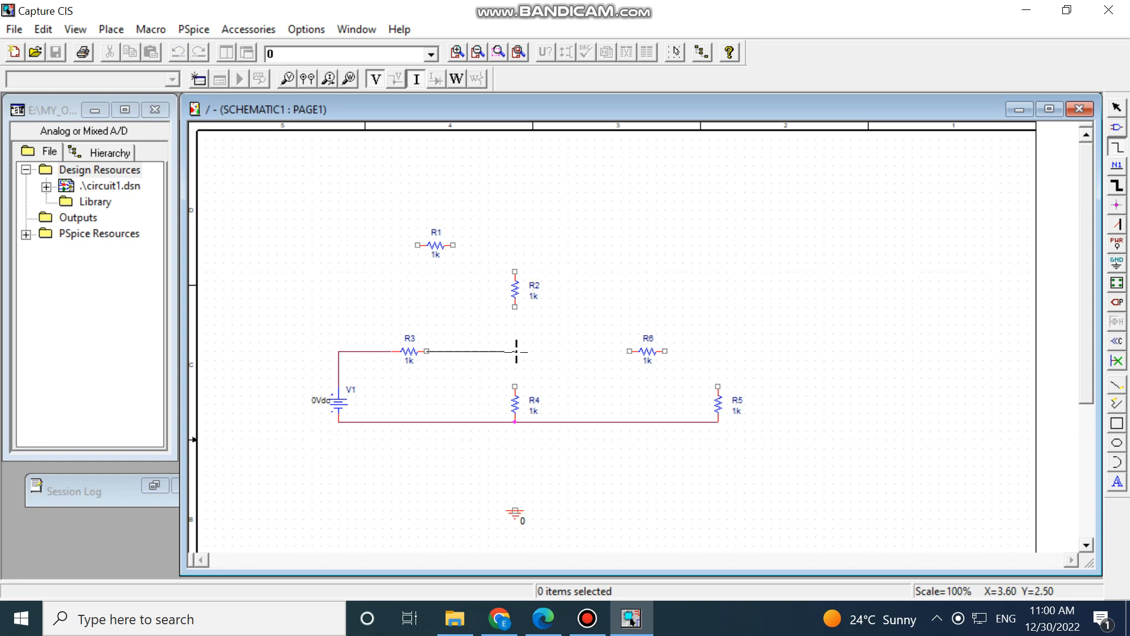
click(516, 351)
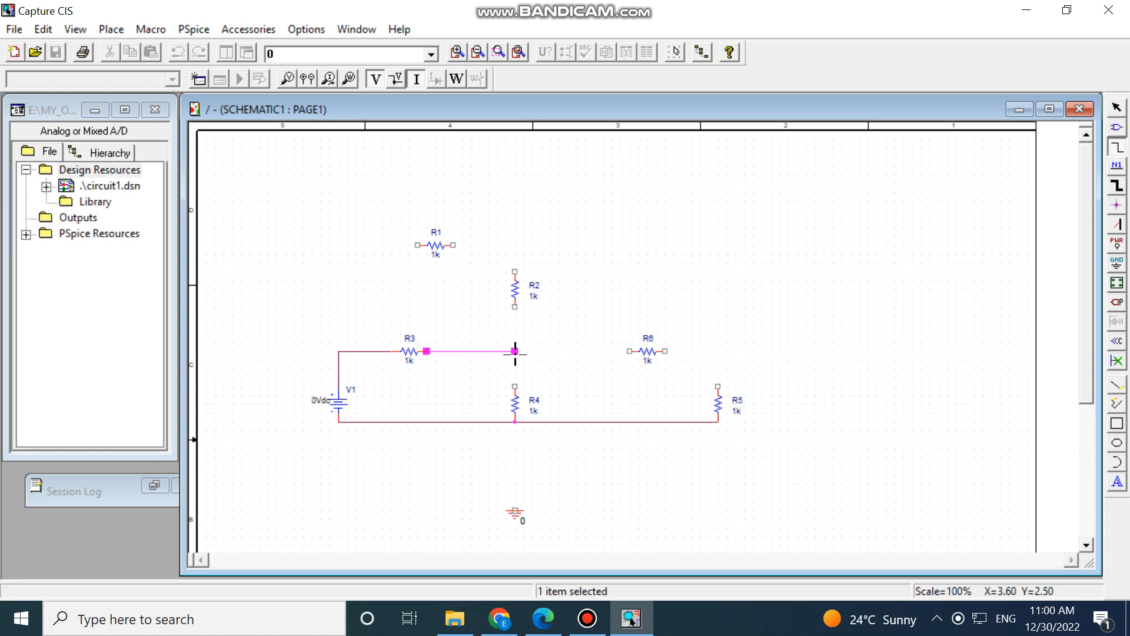
click(513, 386)
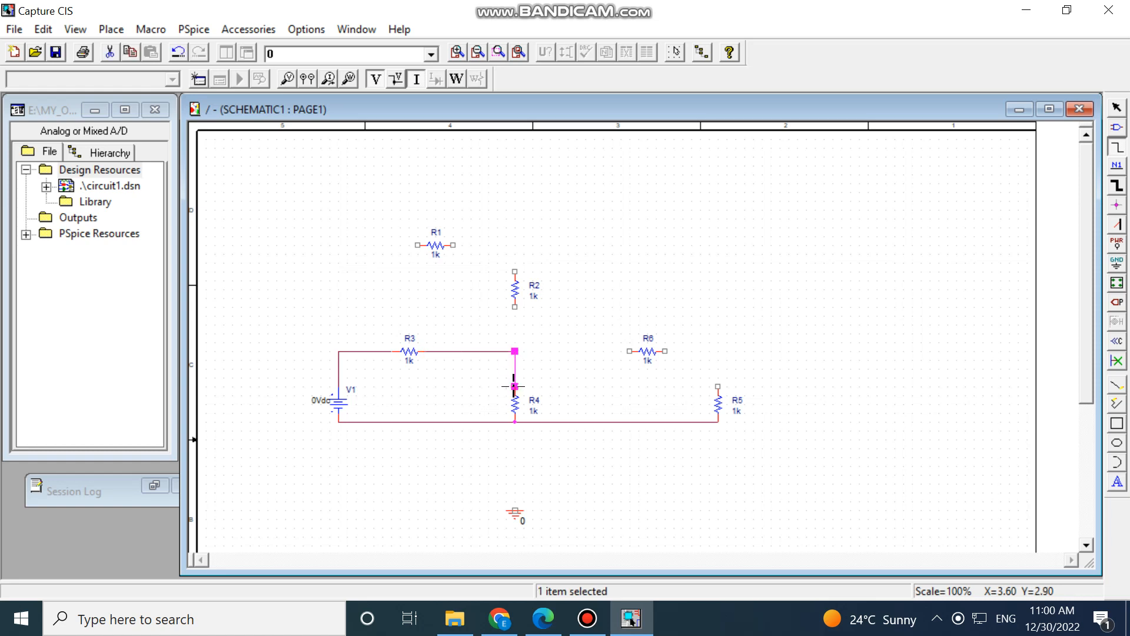
Wire R6's left end to the corner above R4 and its right end across and down to the upper end of R5.
click(629, 351)
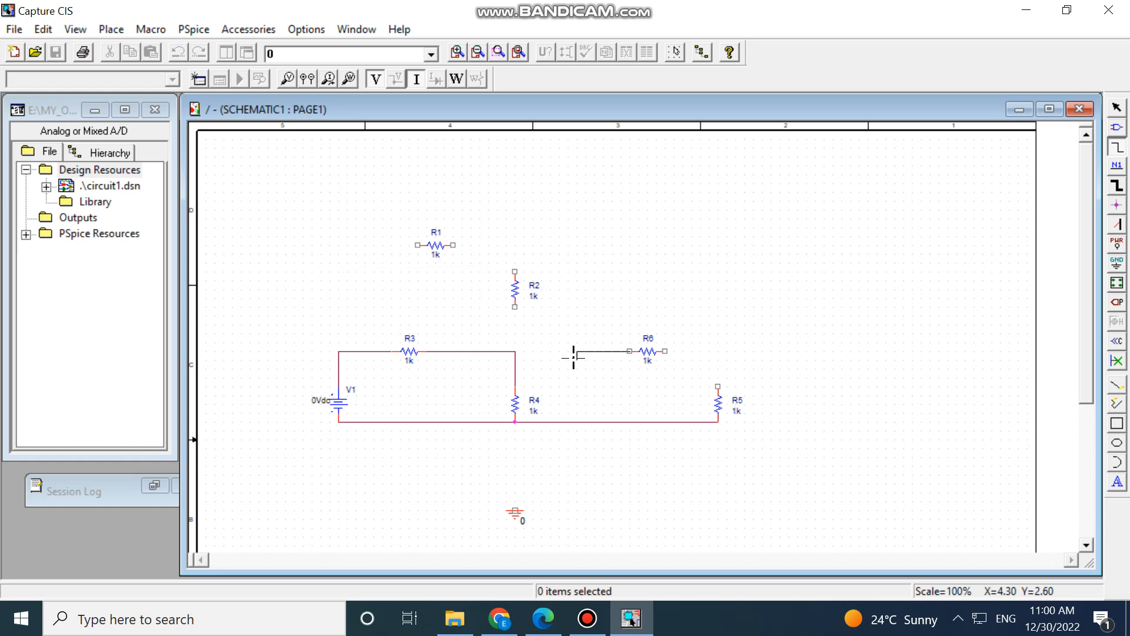
click(515, 352)
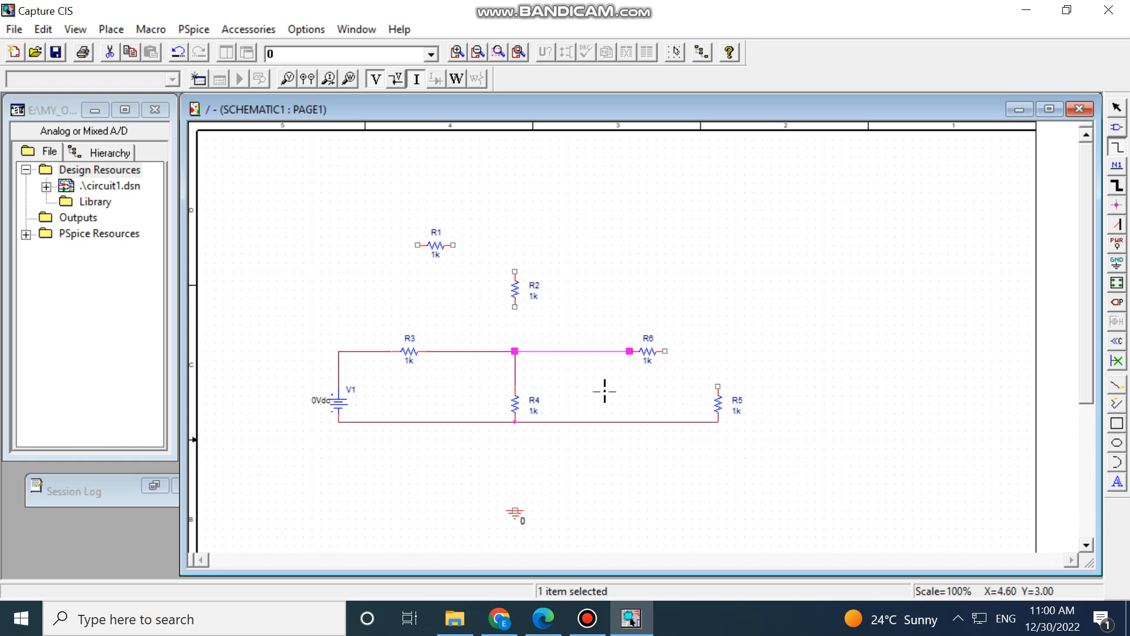
click(666, 351)
click(719, 352)
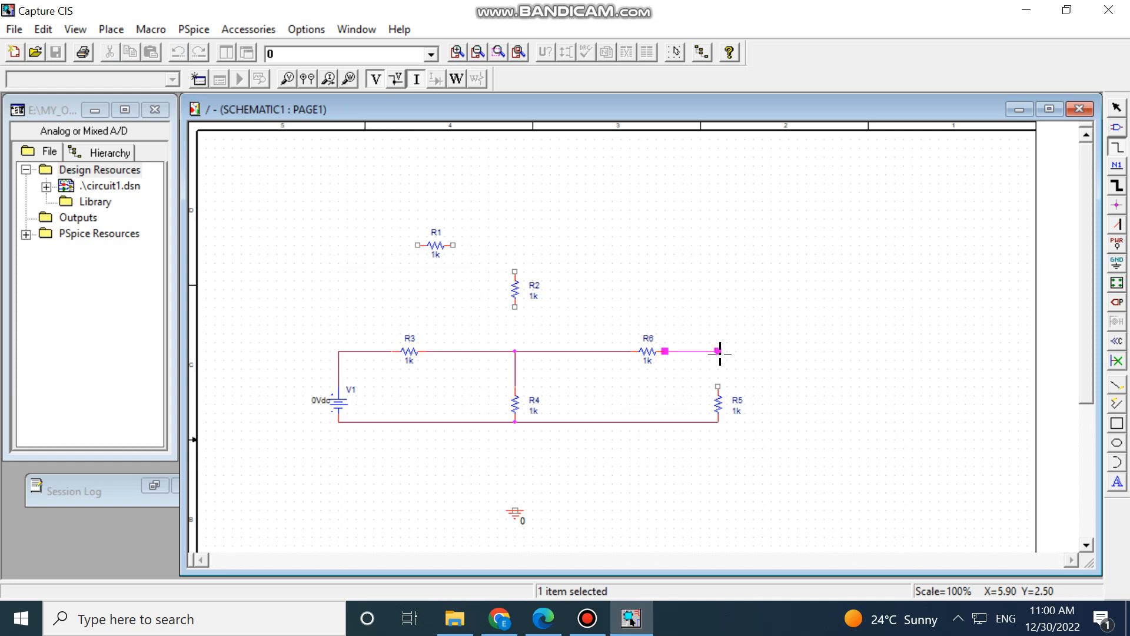
click(719, 386)
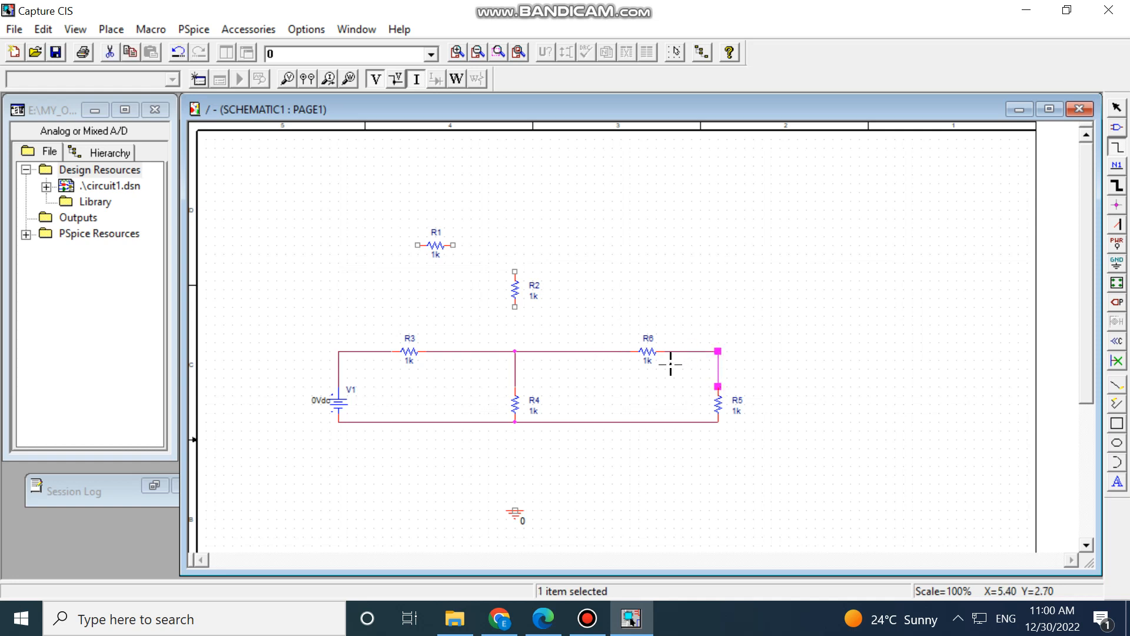
Wire R2's lower end to the junction above R4, and R1's right end across and down to R2's upper end.
click(515, 307)
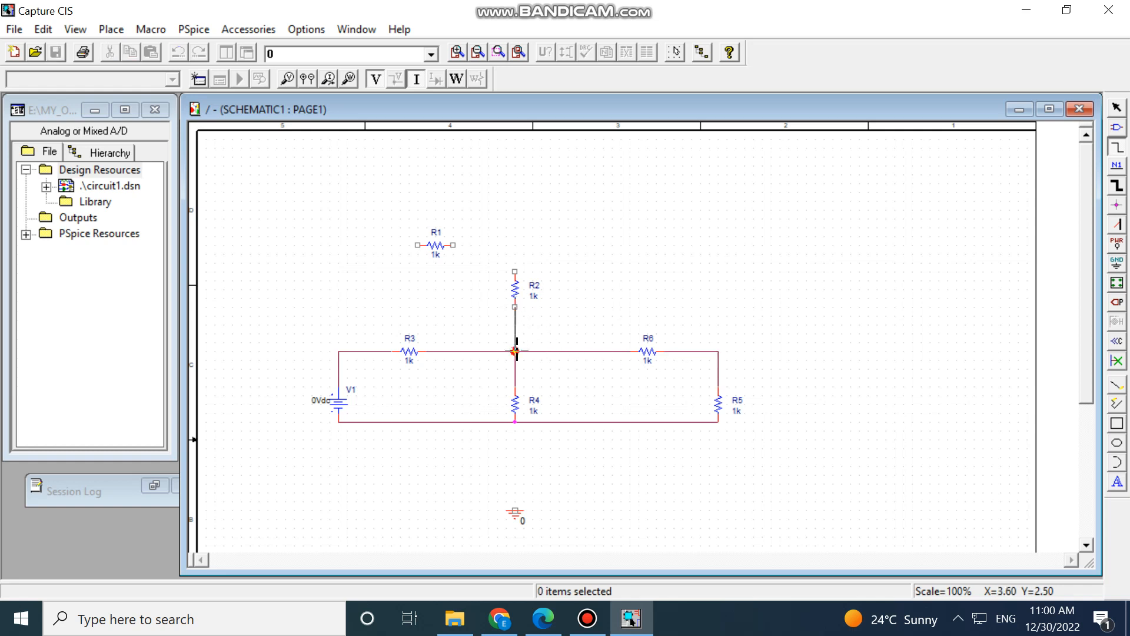
click(515, 352)
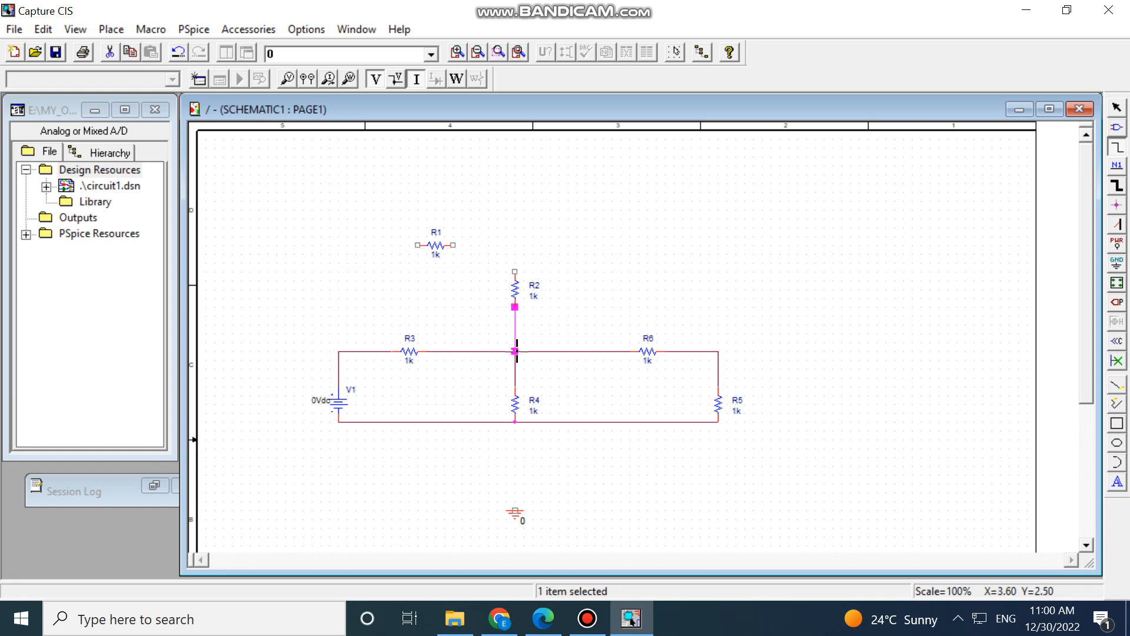
click(453, 245)
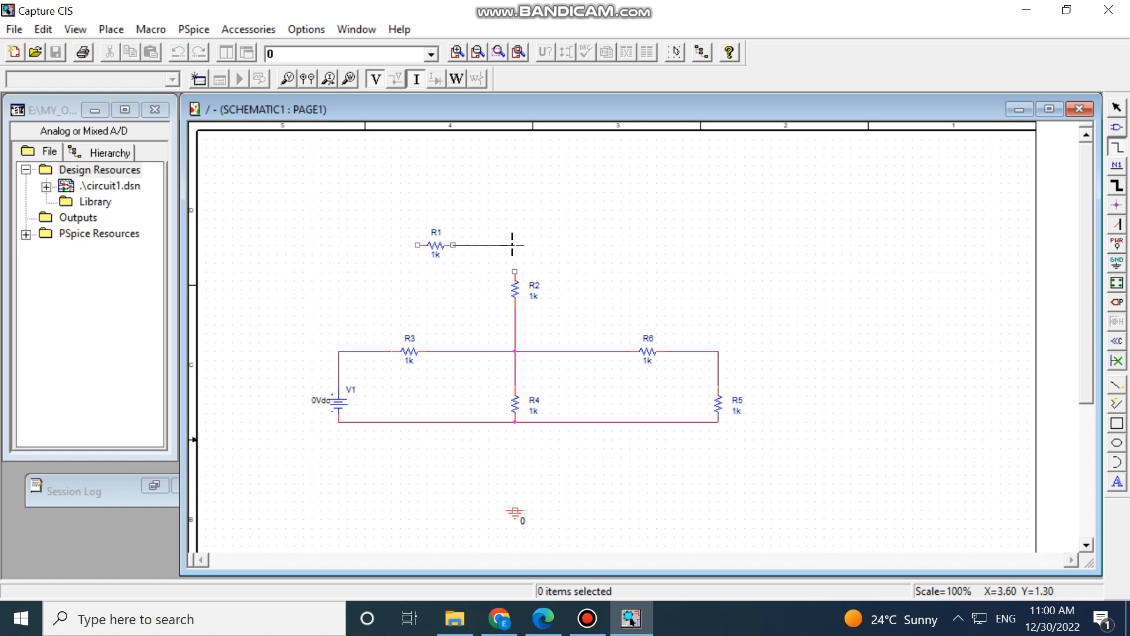
click(515, 245)
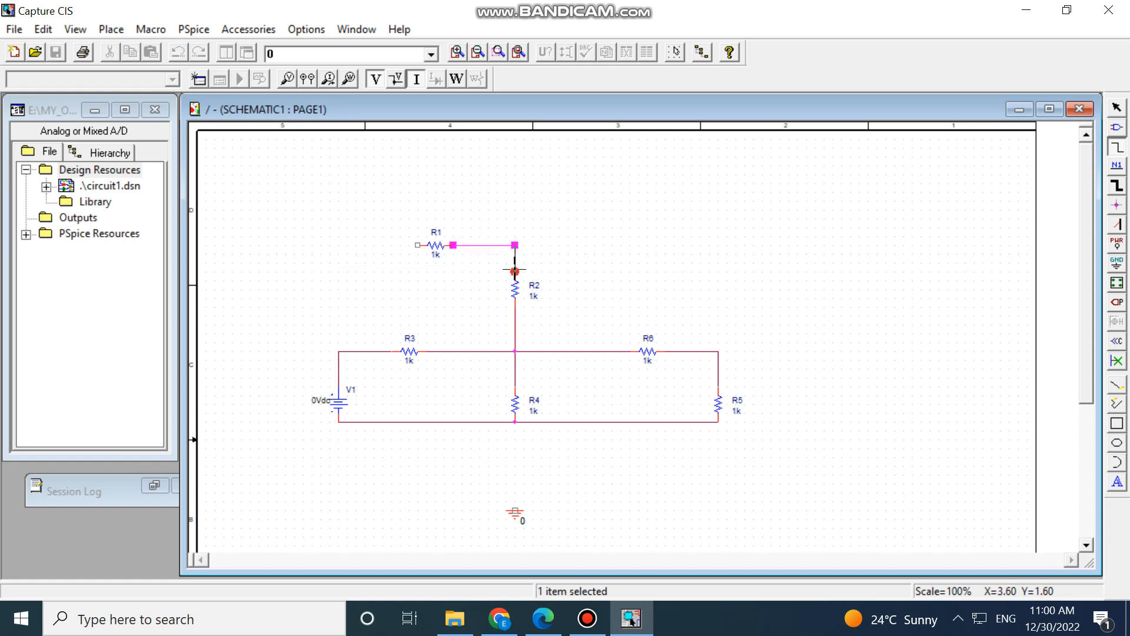
click(515, 271)
Wire R1's left end across and down to the corner above V1 where R3's wire meets the source.
click(417, 245)
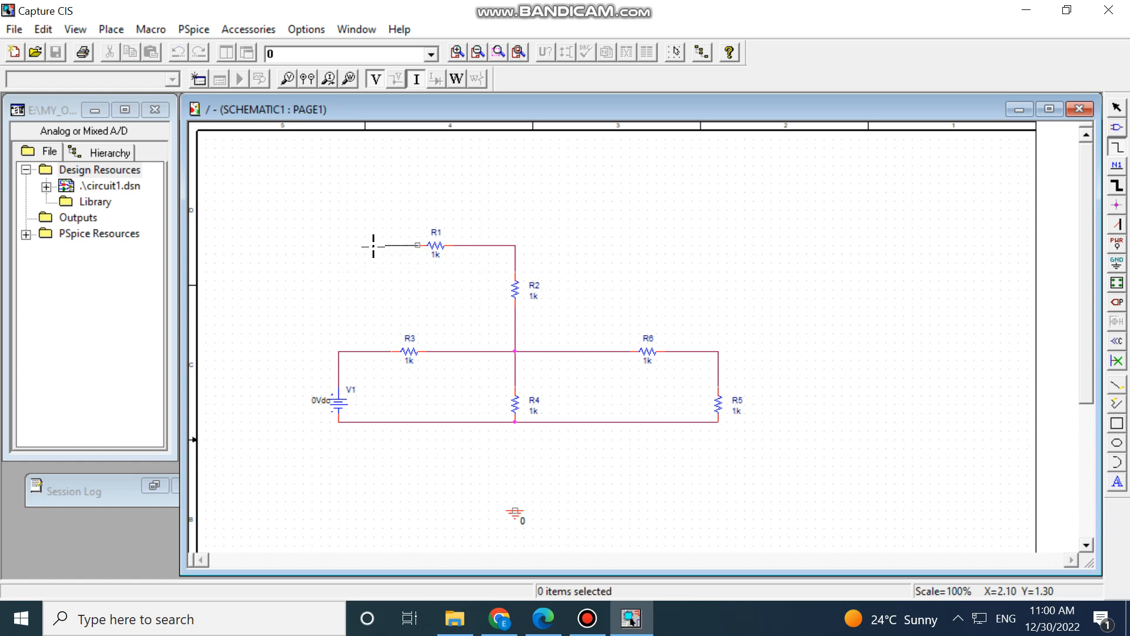
click(339, 246)
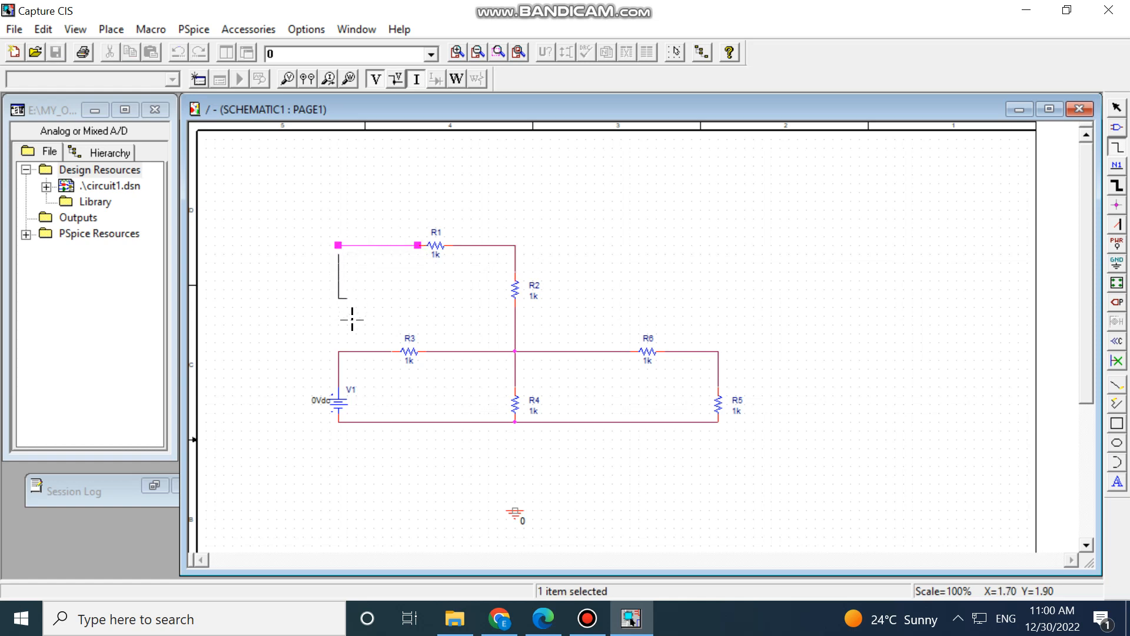
click(339, 351)
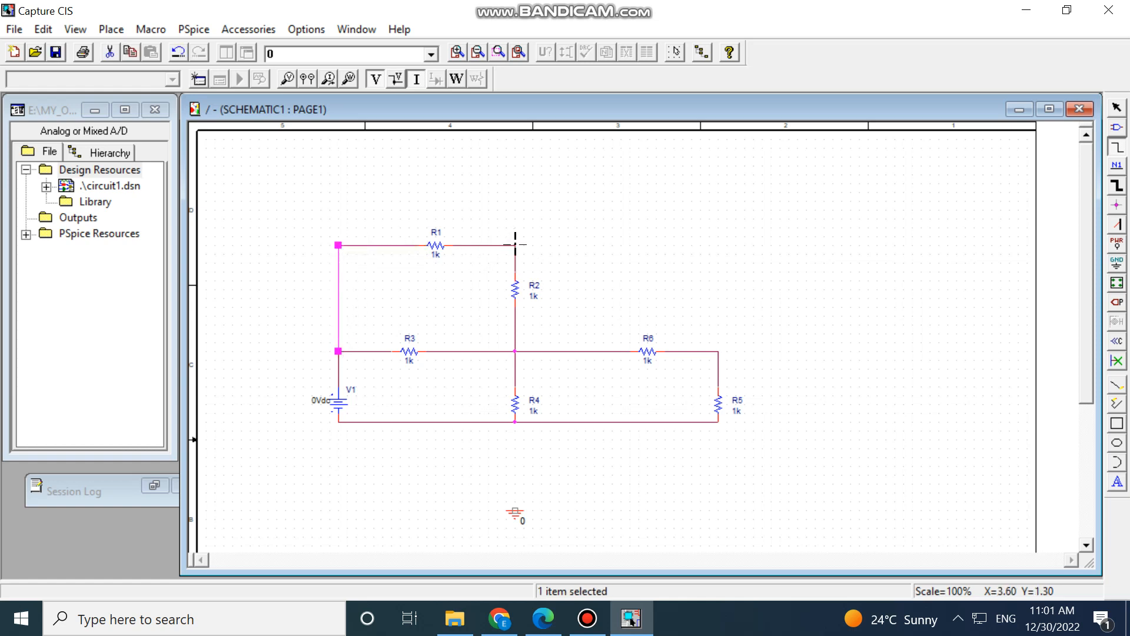
Wire the corner between R6 and R5 up and across to the corner joining R1 and R2, and end wiring.
click(723, 351)
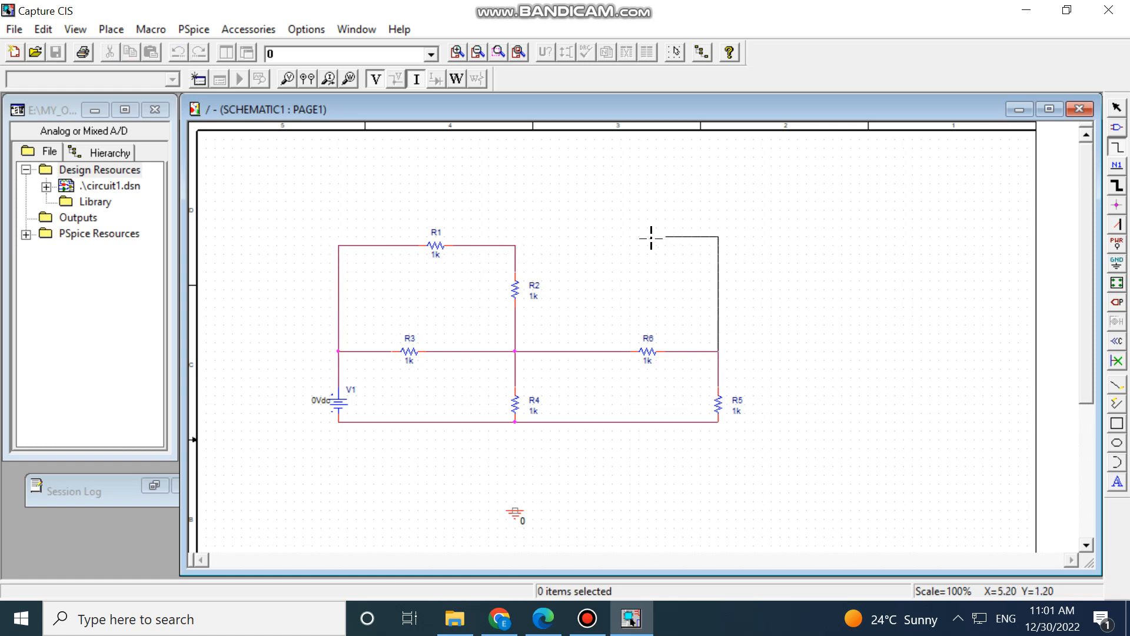
click(515, 245)
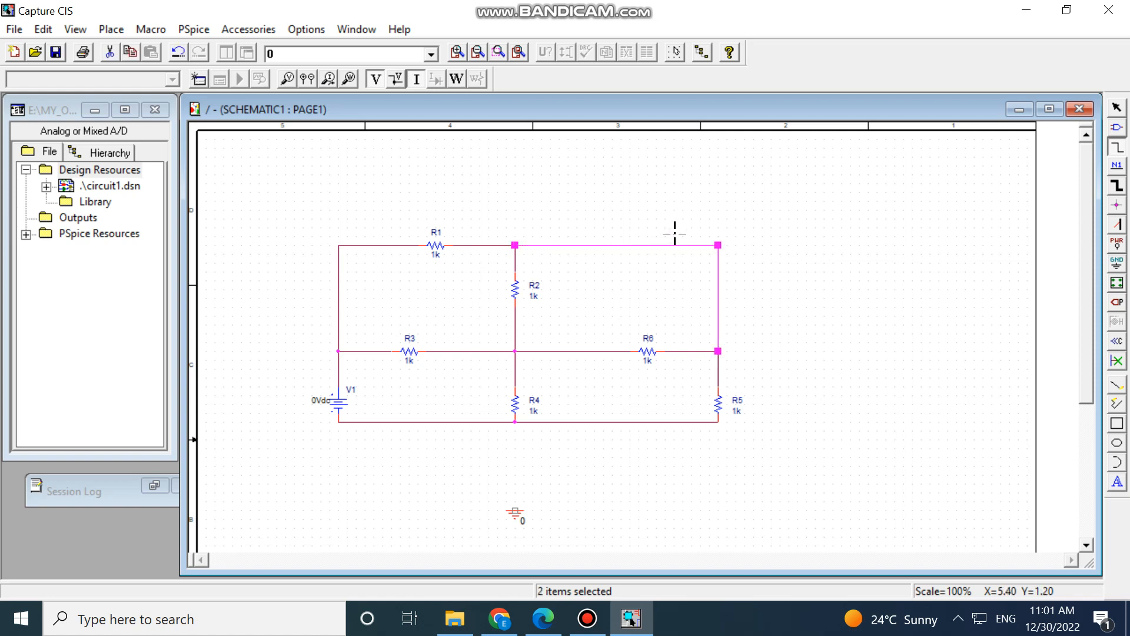
key(Escape)
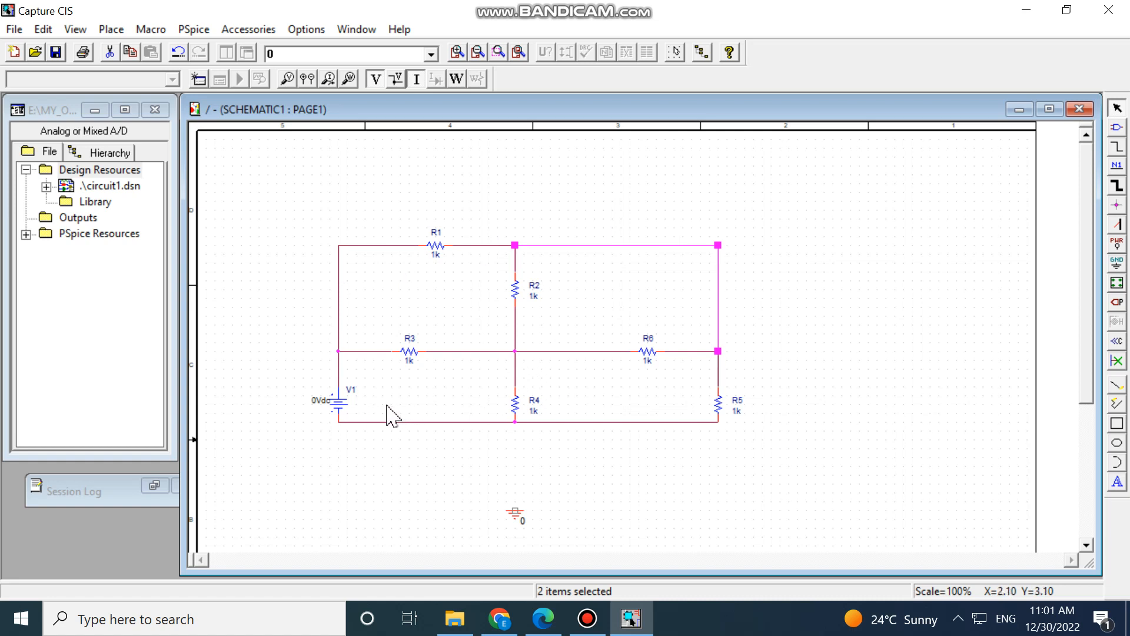
Set the DC value of voltage source V1 to 50Vdc.
double_click(321, 401)
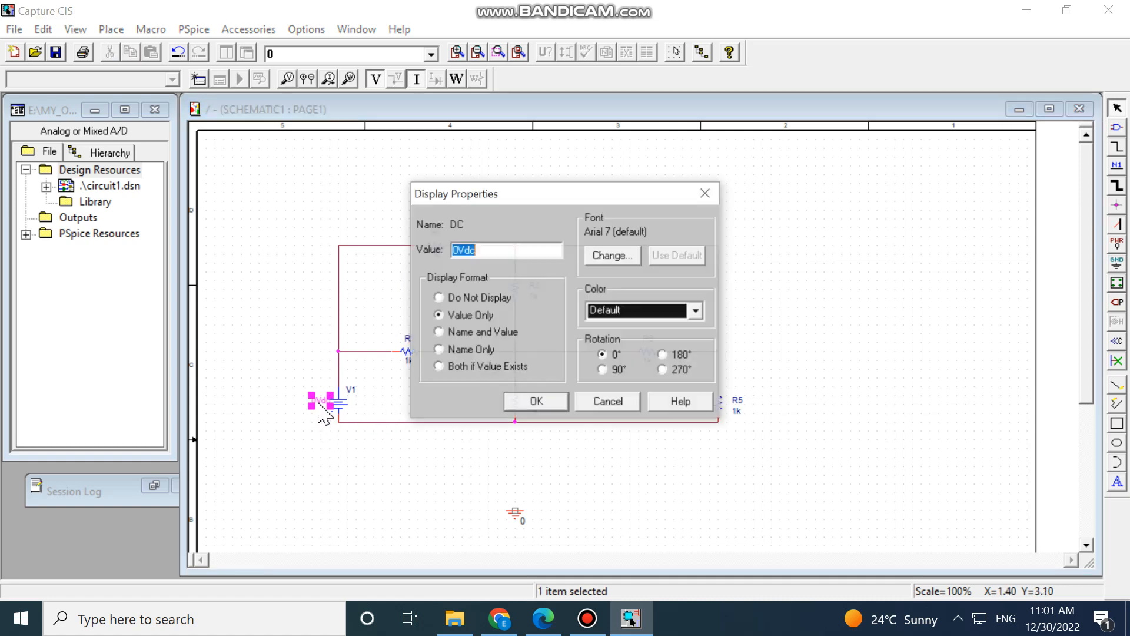
click(460, 250)
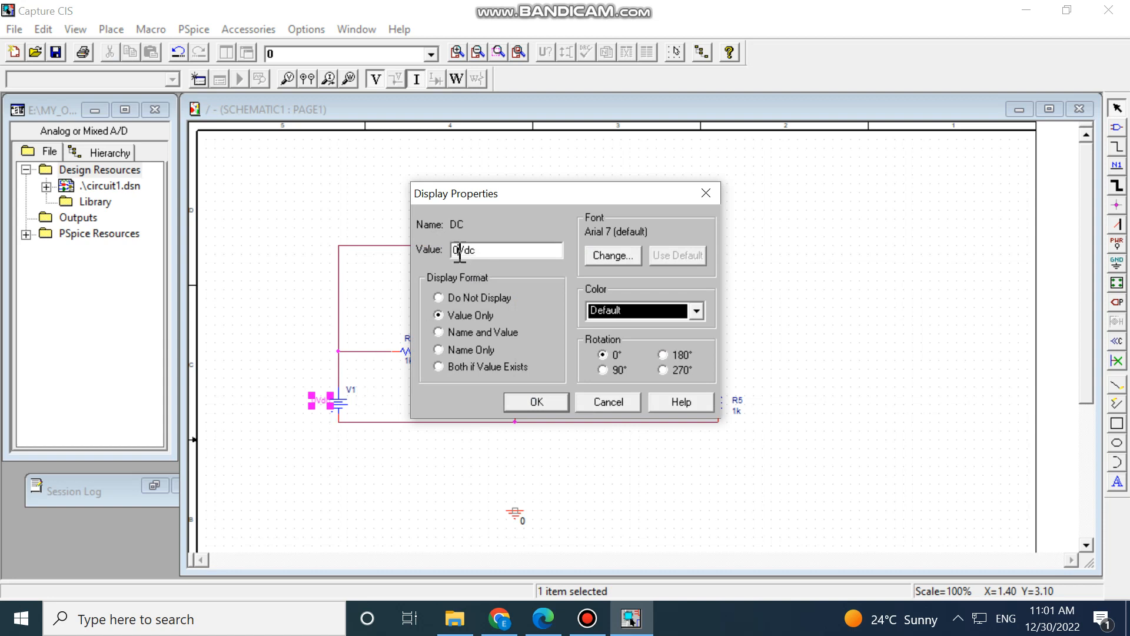
text(59)
click(535, 402)
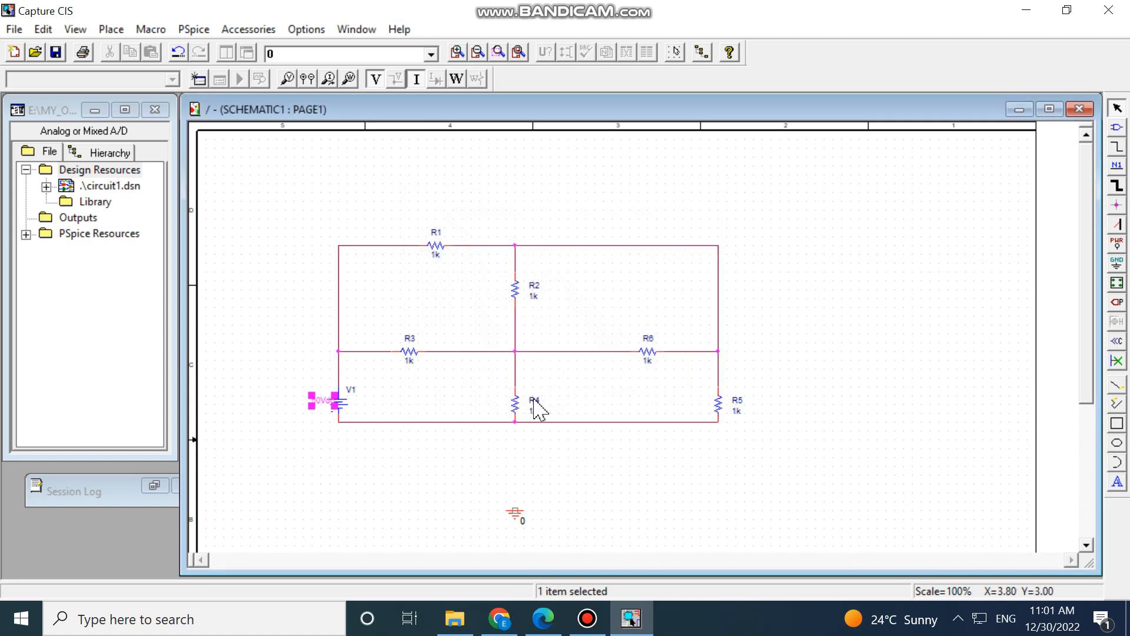
click(586, 618)
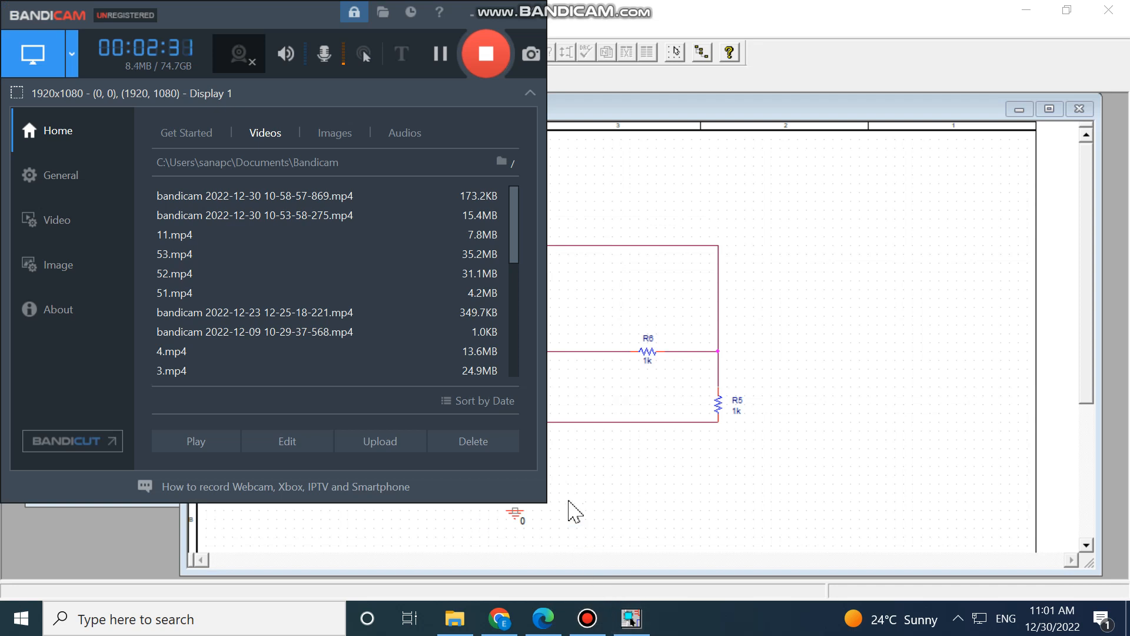
click(495, 19)
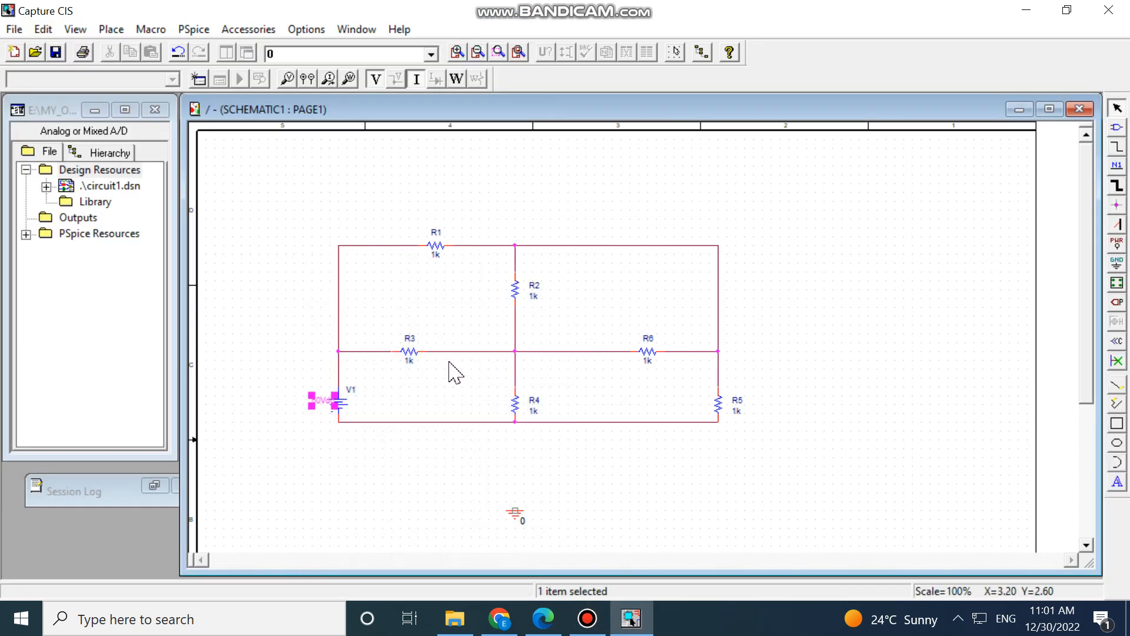
Set resistor R3's Value property to 15k, apply the change to the design and close its properties.
double_click(408, 353)
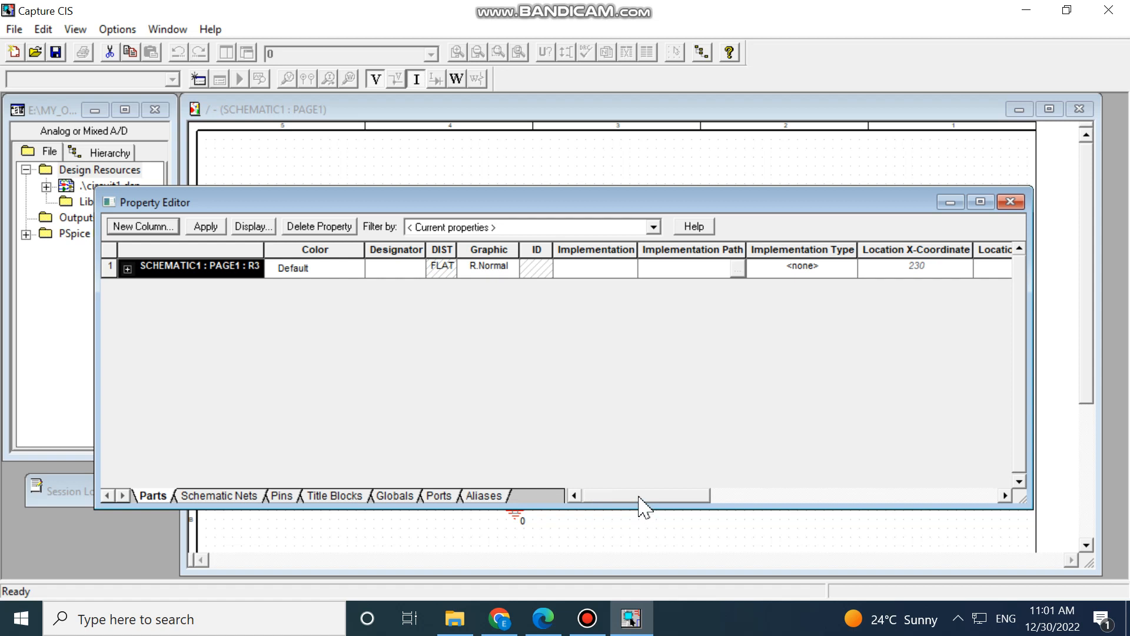
drag(637, 496, 941, 497)
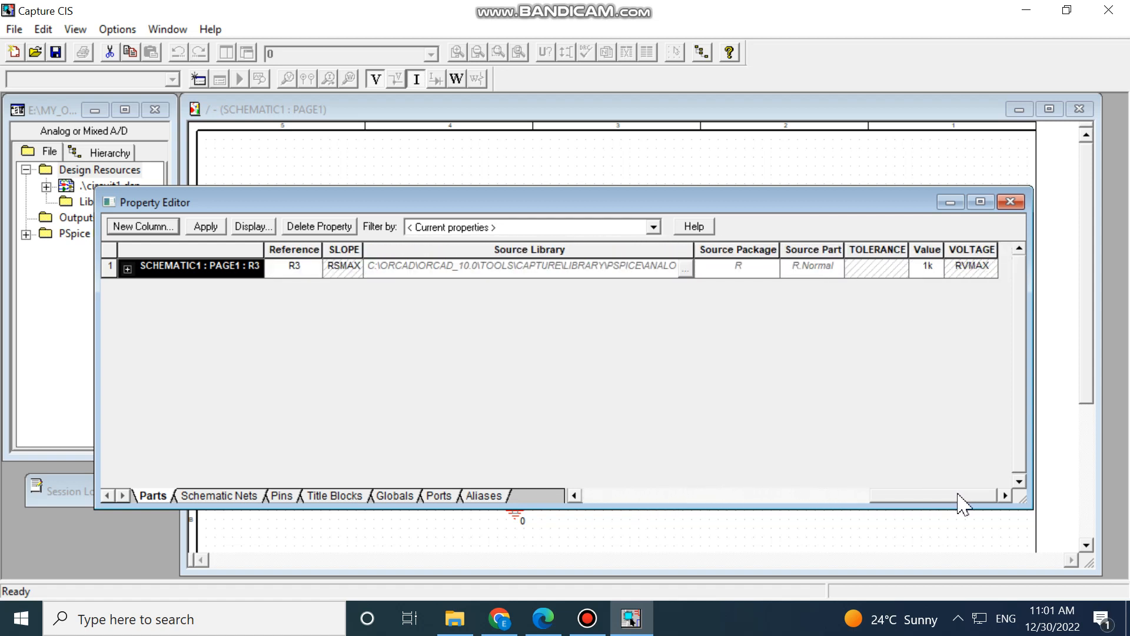
double_click(927, 266)
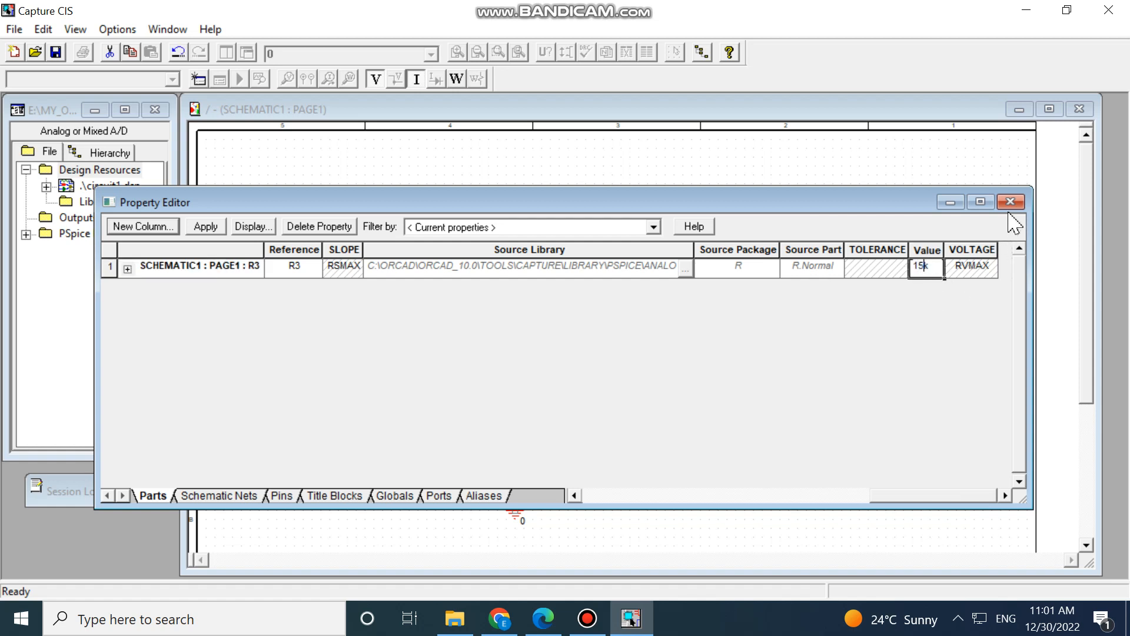
click(205, 226)
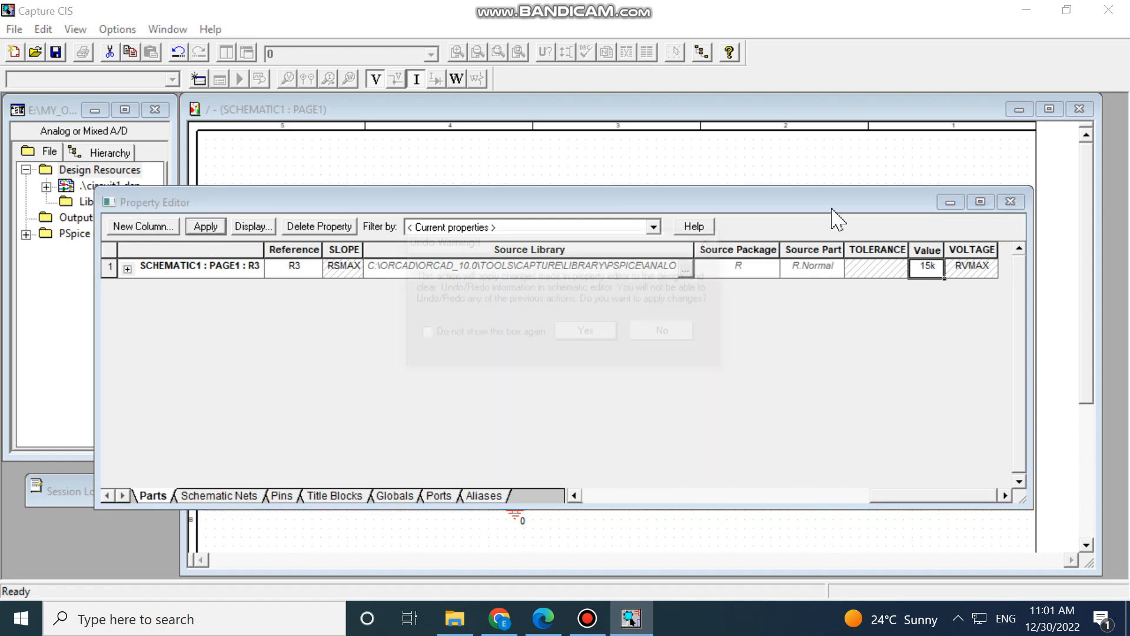
click(590, 333)
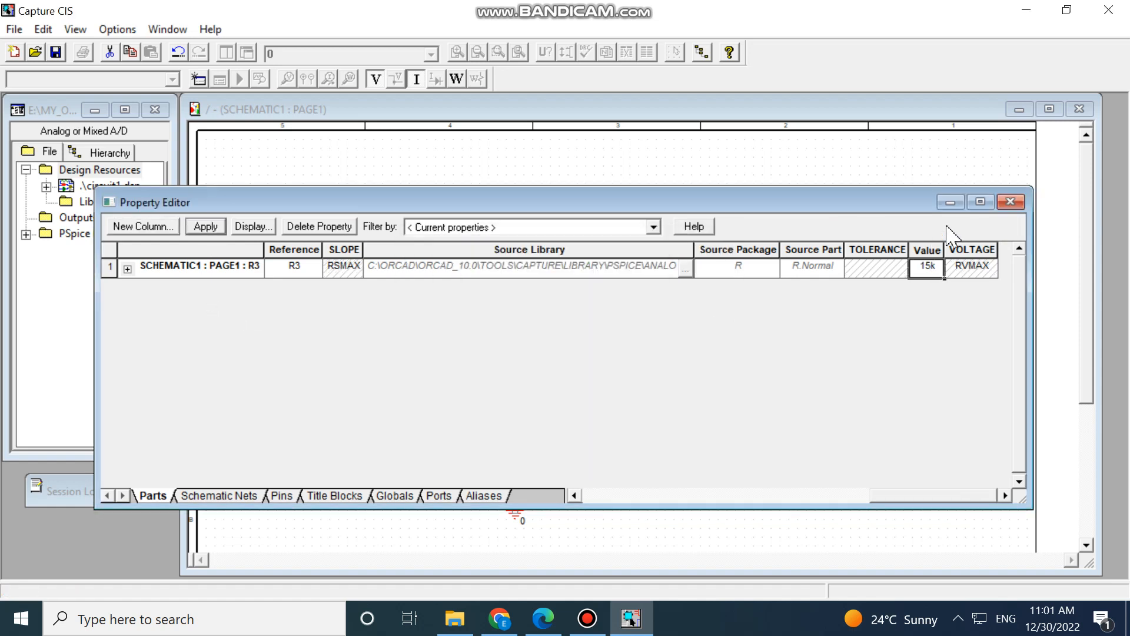
click(1011, 202)
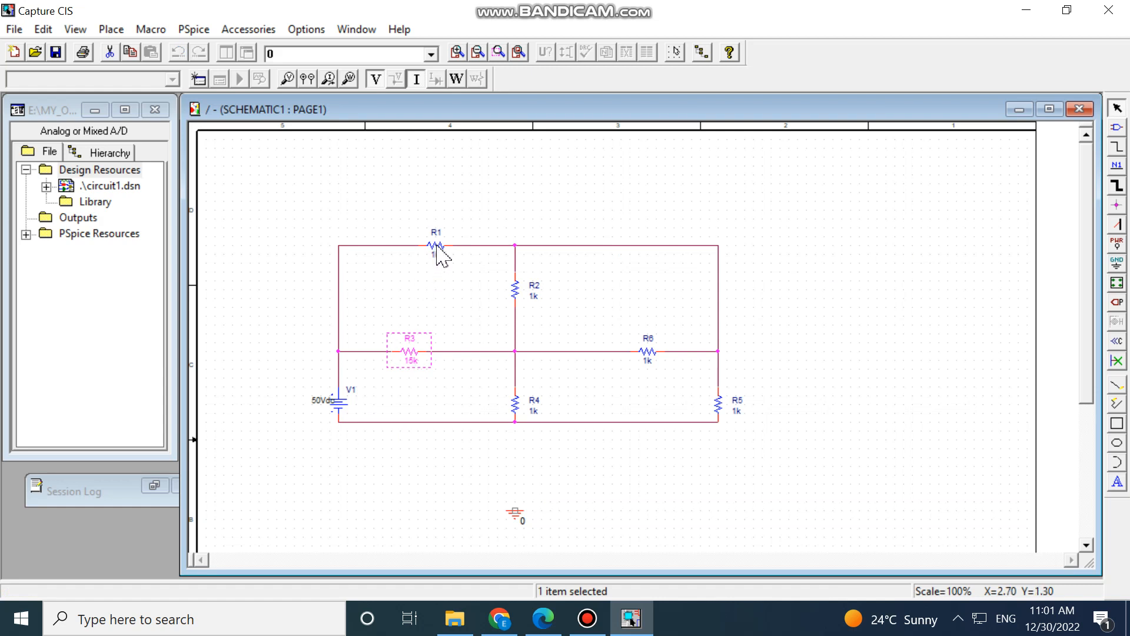
Set resistor R1's Value property to 10k, apply the change to the design and close its properties.
double_click(435, 246)
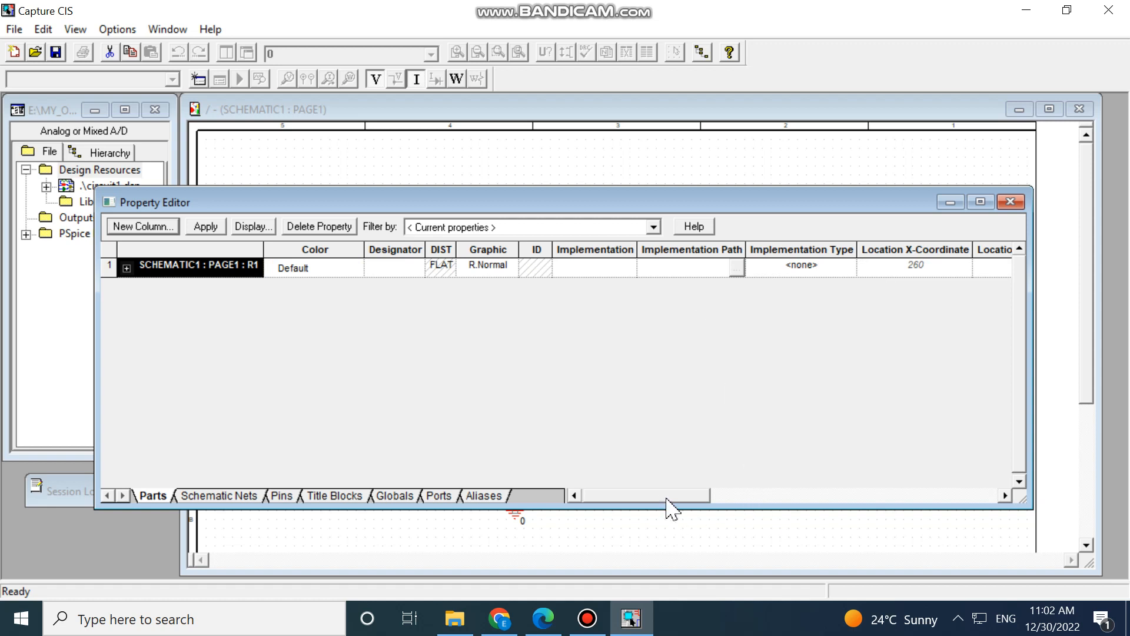
drag(669, 496, 902, 495)
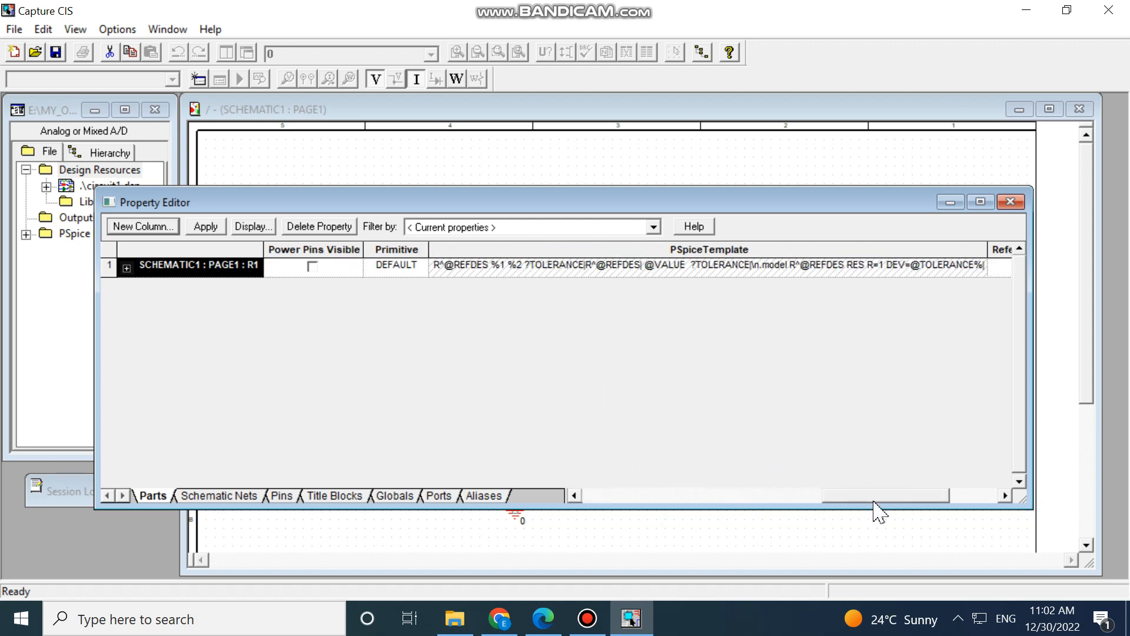
drag(875, 499, 940, 500)
click(927, 268)
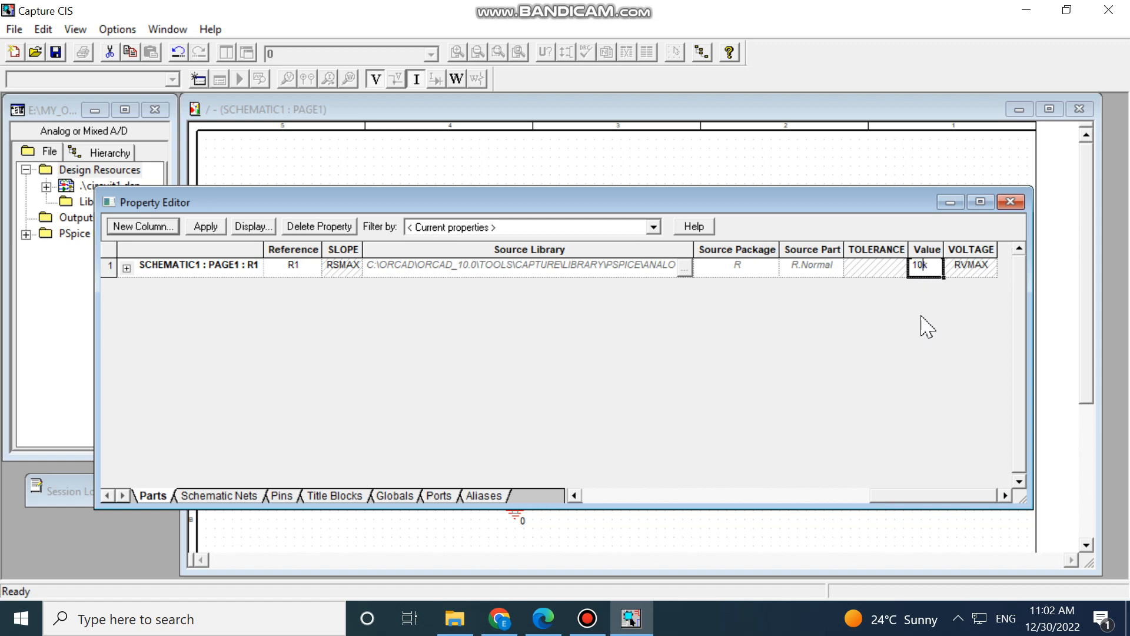
click(219, 227)
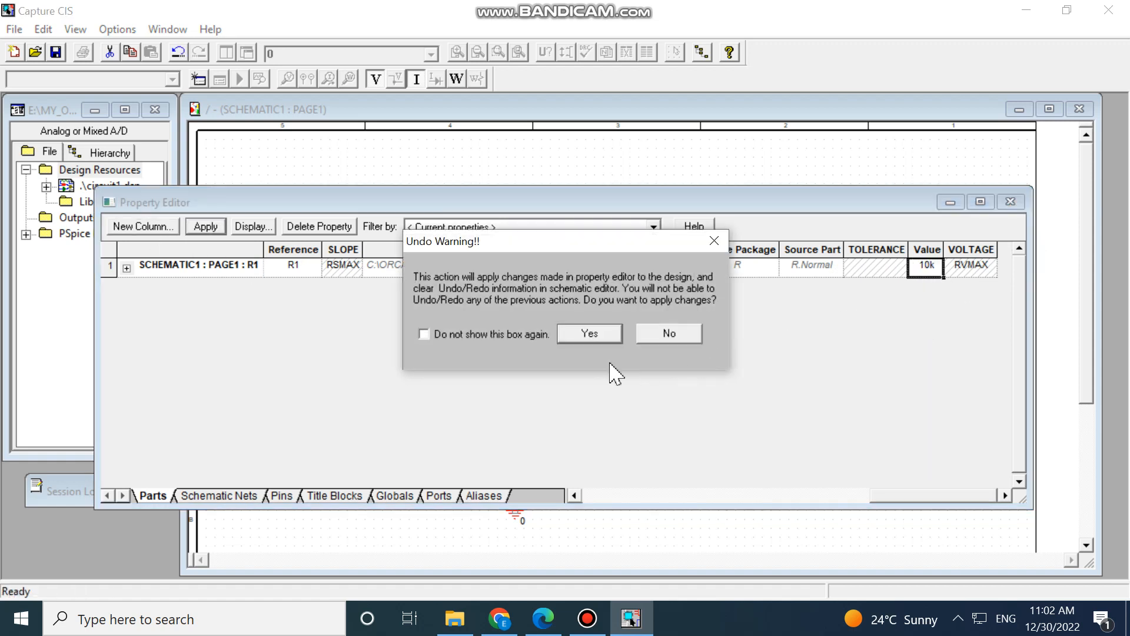
click(588, 332)
click(1011, 201)
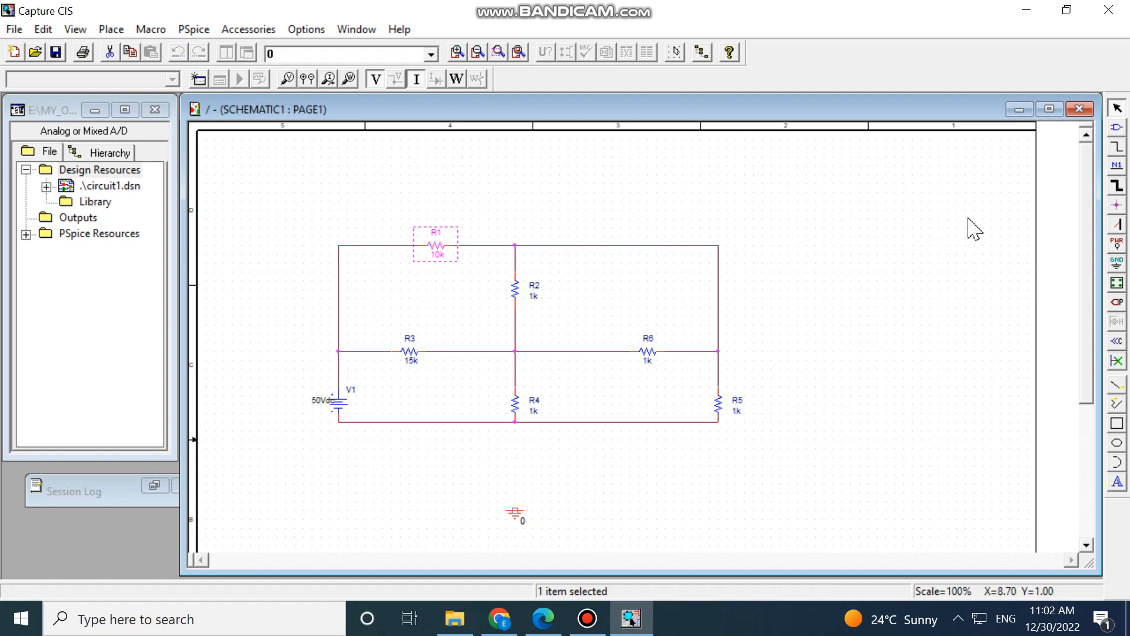
Set resistor R2's Value property to 12k, apply the change to the design and close its properties.
double_click(516, 290)
drag(686, 494, 1039, 469)
click(927, 266)
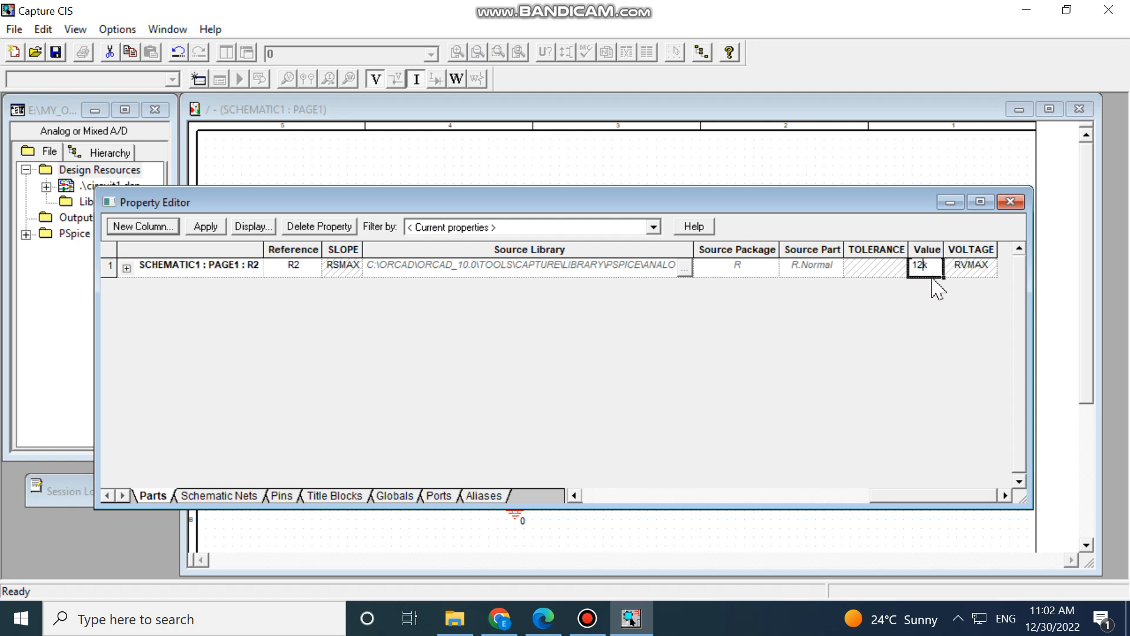
click(921, 265)
text(2)
click(204, 227)
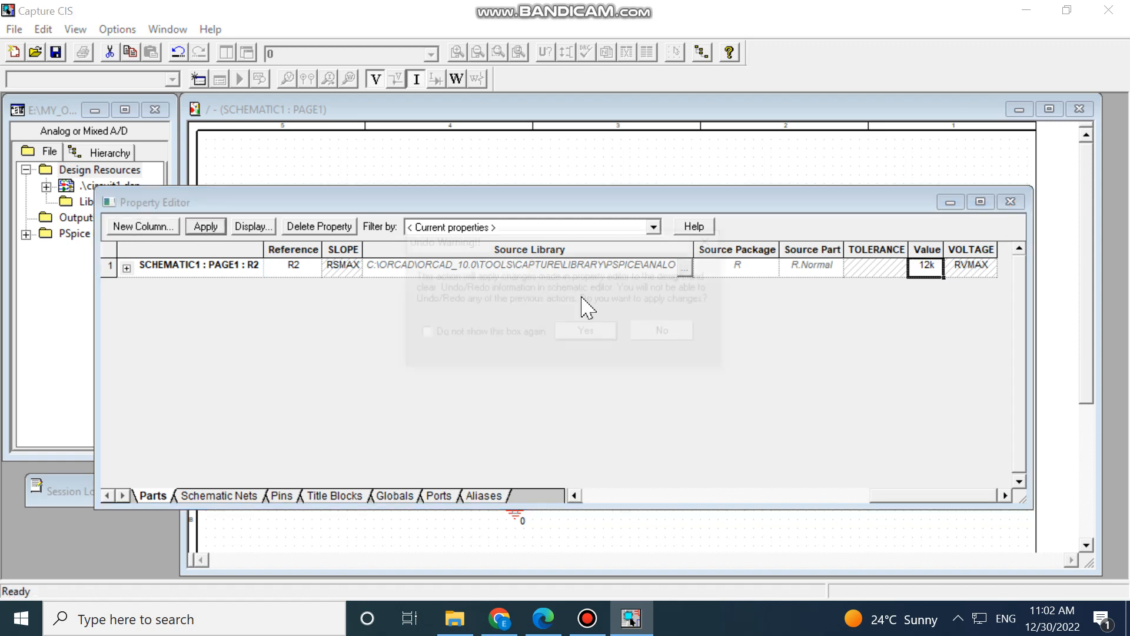
click(585, 330)
click(1010, 202)
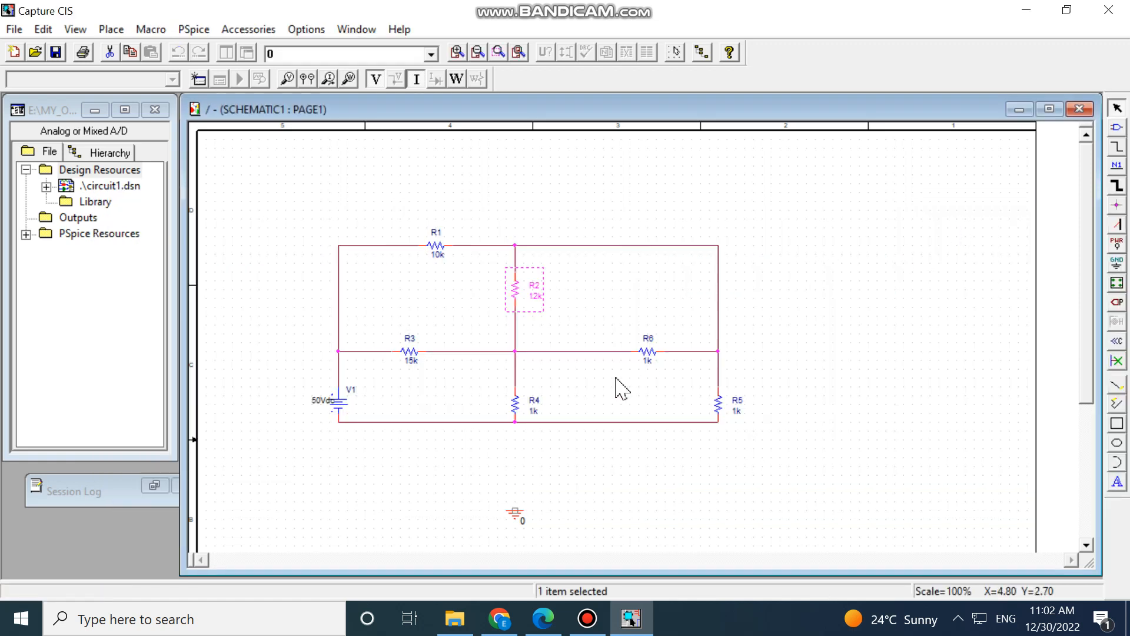
Set resistor R6's Value property to 5k, apply the change to the design and close its properties.
double_click(647, 353)
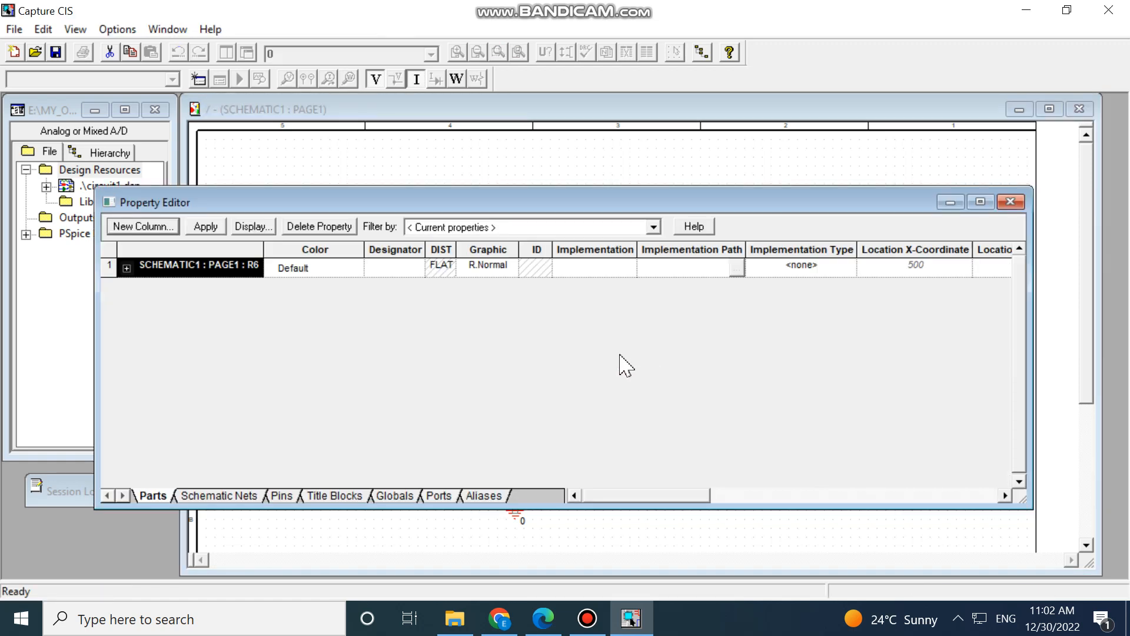
drag(733, 496, 1004, 494)
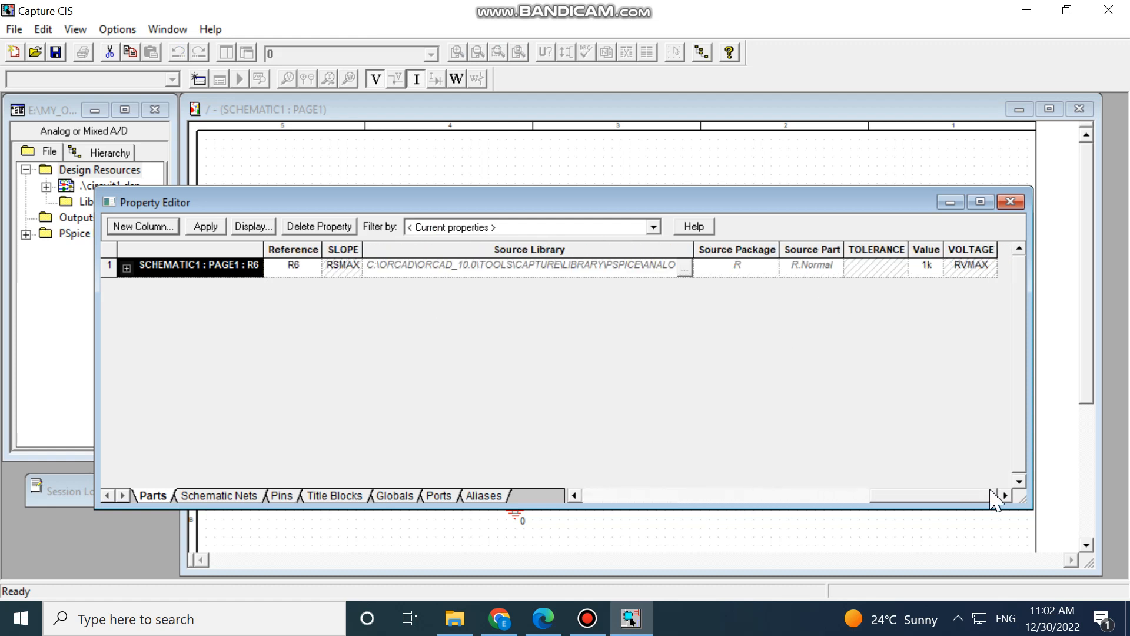
click(927, 269)
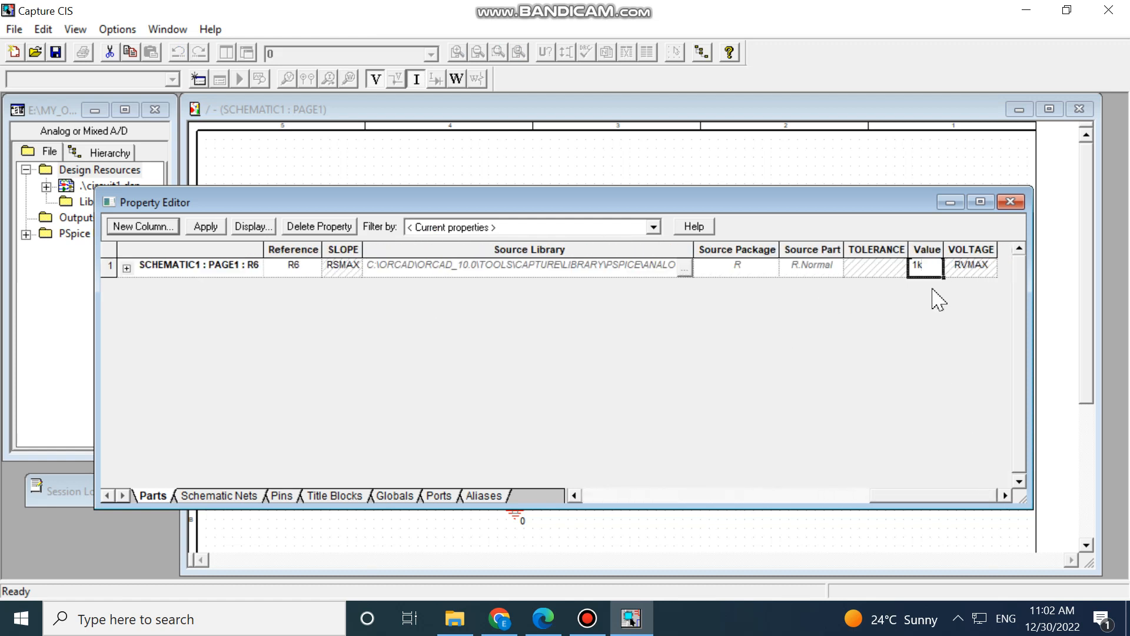
key(Delete)
text(5)
click(196, 227)
click(594, 334)
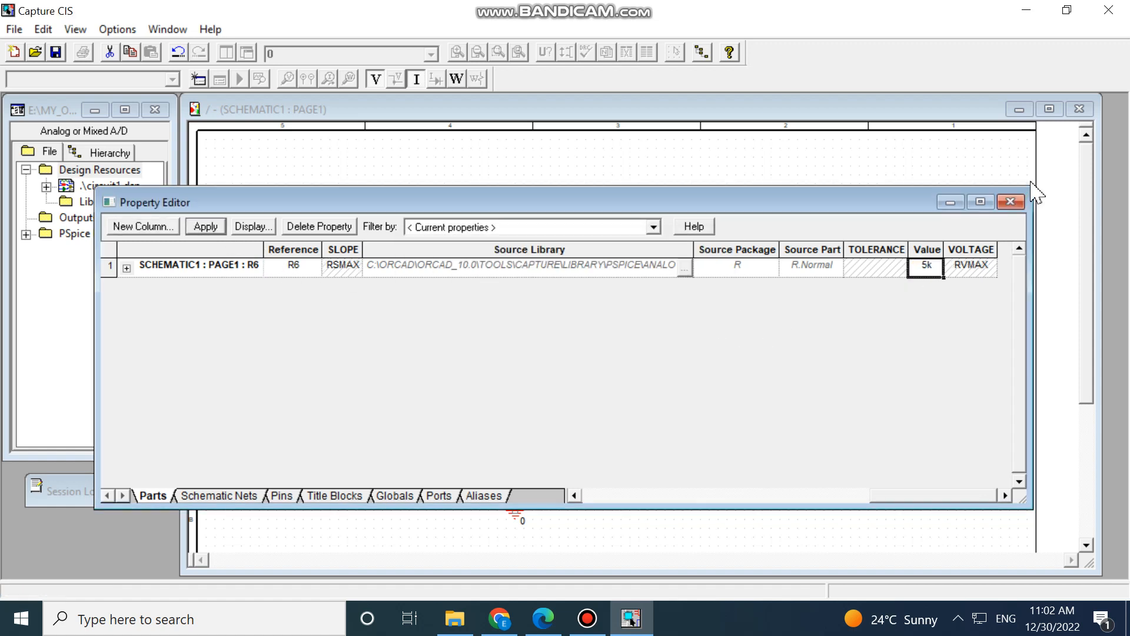
click(1010, 202)
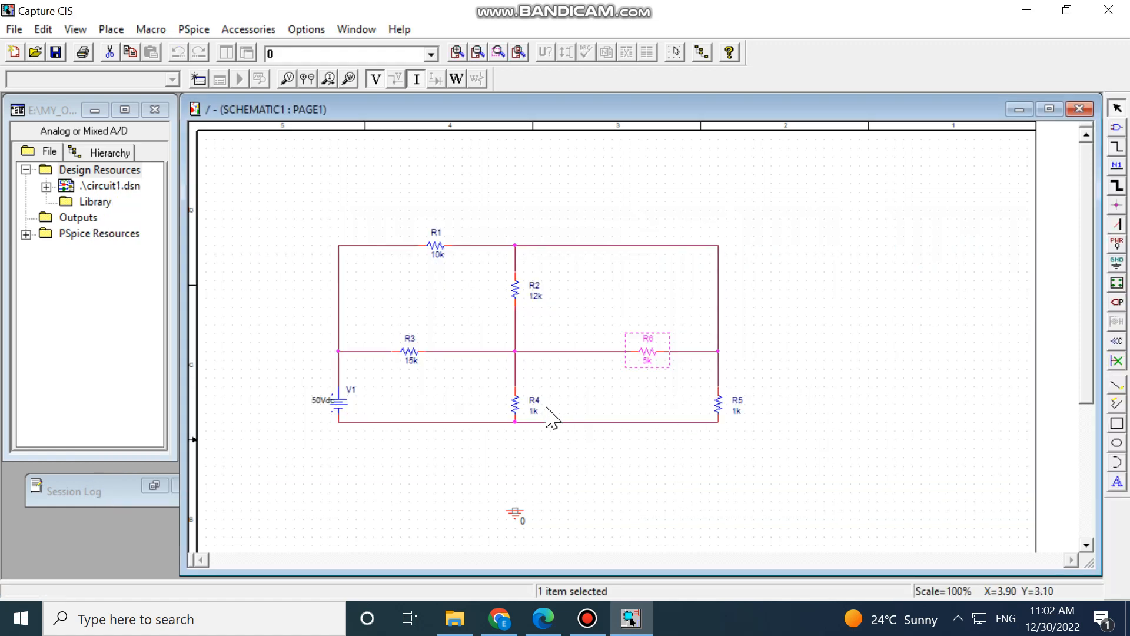
Set resistor R4's Value property to 3k, apply the change to the design and close its properties.
double_click(516, 405)
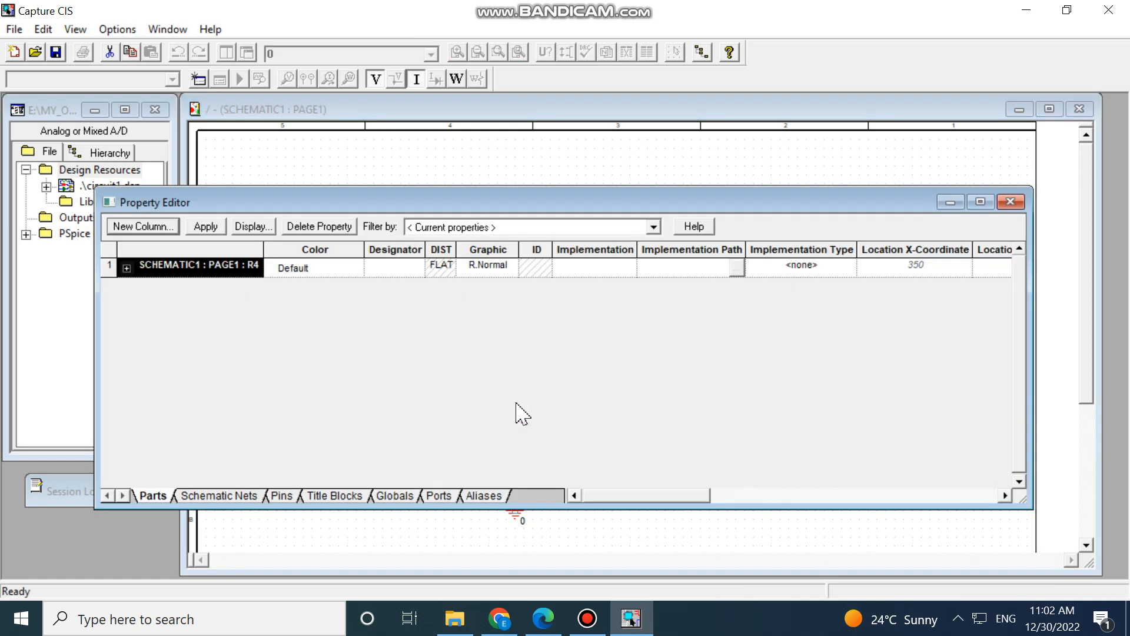
drag(681, 495, 979, 490)
double_click(925, 266)
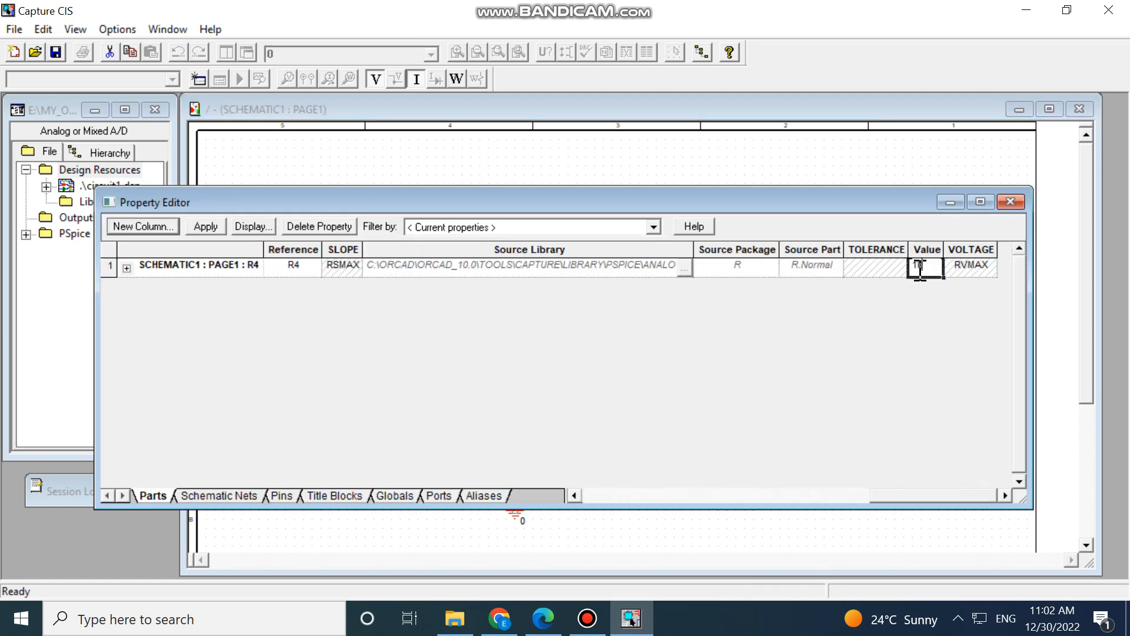
key(BackSpace)
text(3)
click(207, 227)
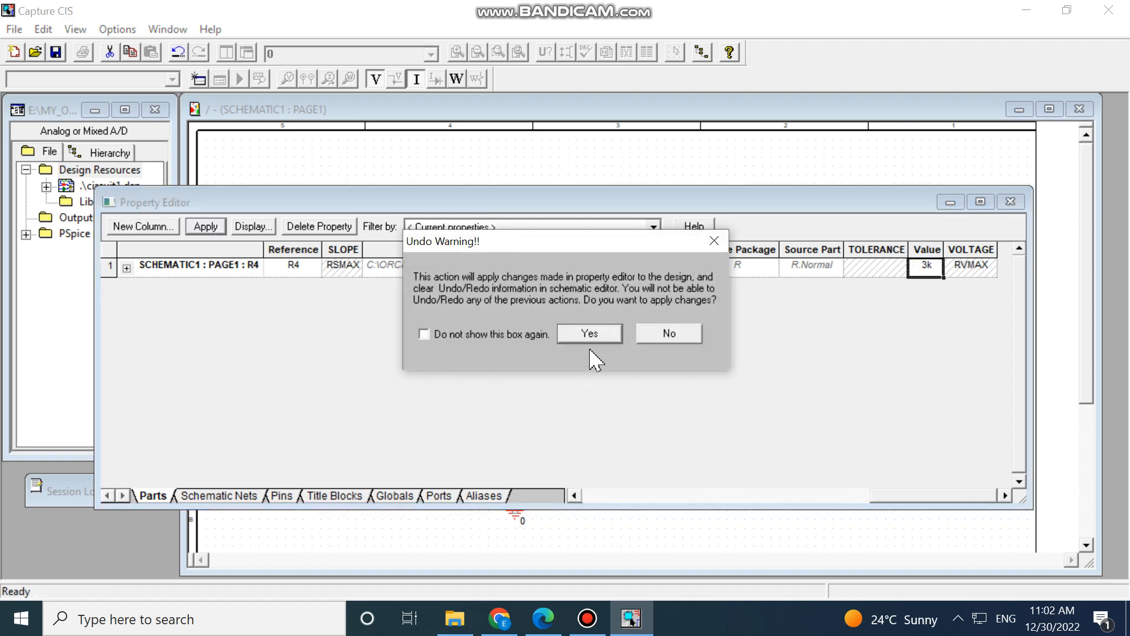
click(590, 333)
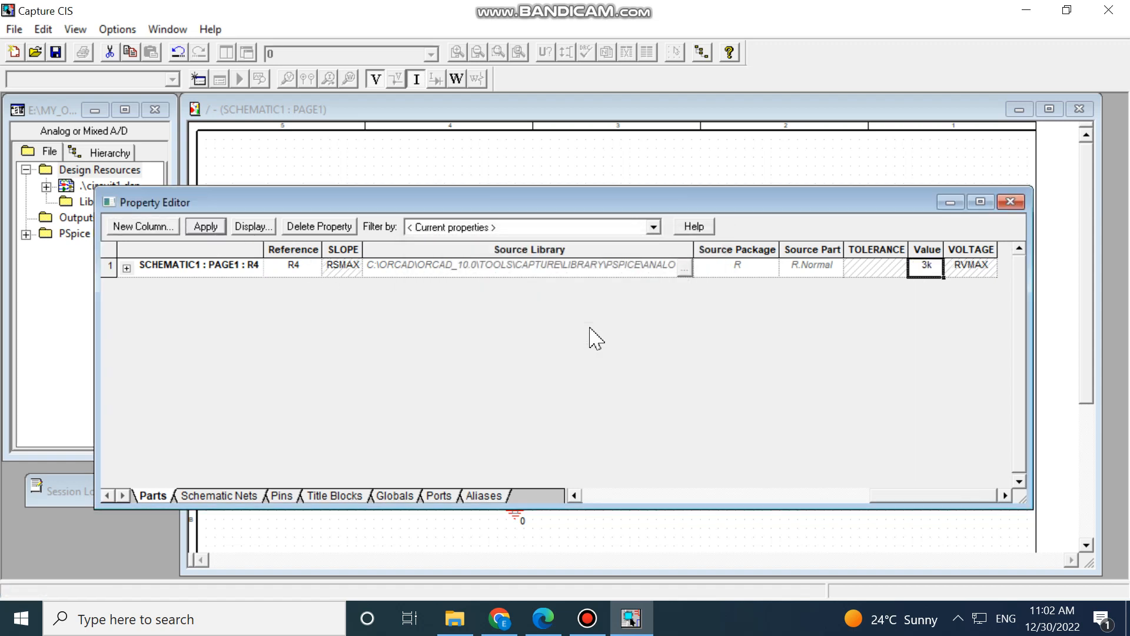
click(1016, 206)
Set resistor R5's Value property to 20k, apply the change to the design and close its properties.
double_click(728, 408)
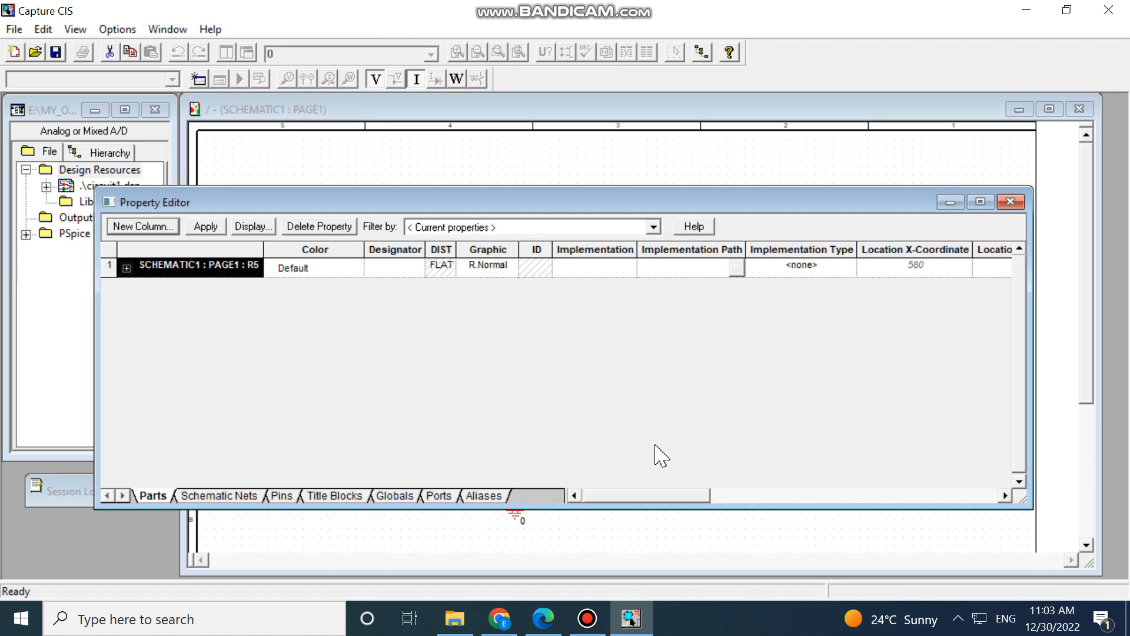
drag(645, 497, 942, 497)
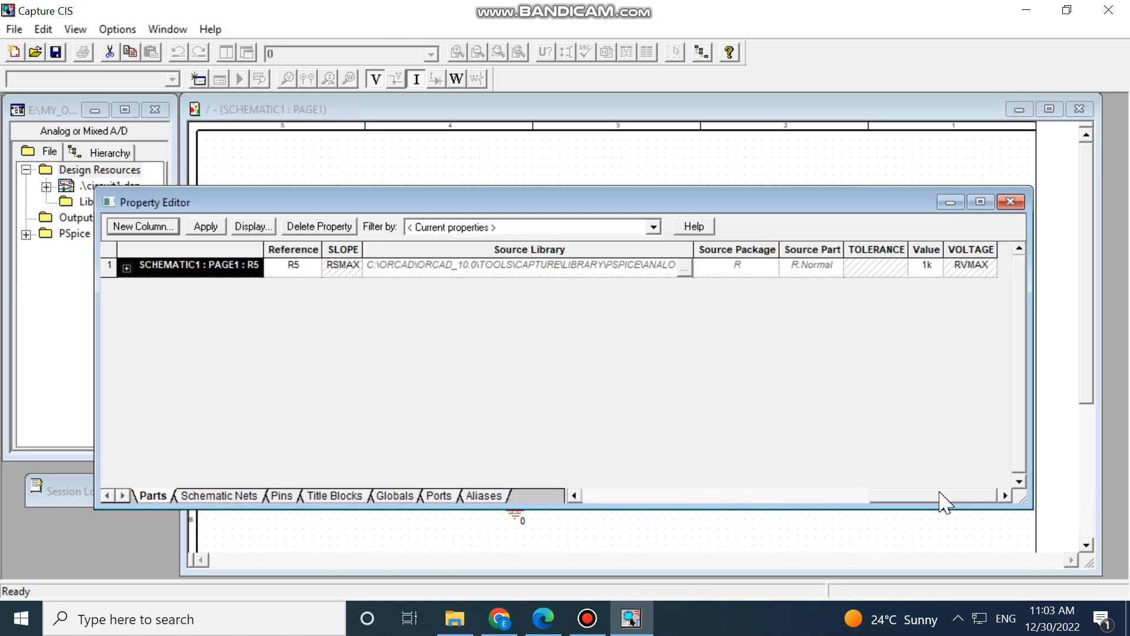
click(929, 266)
click(919, 266)
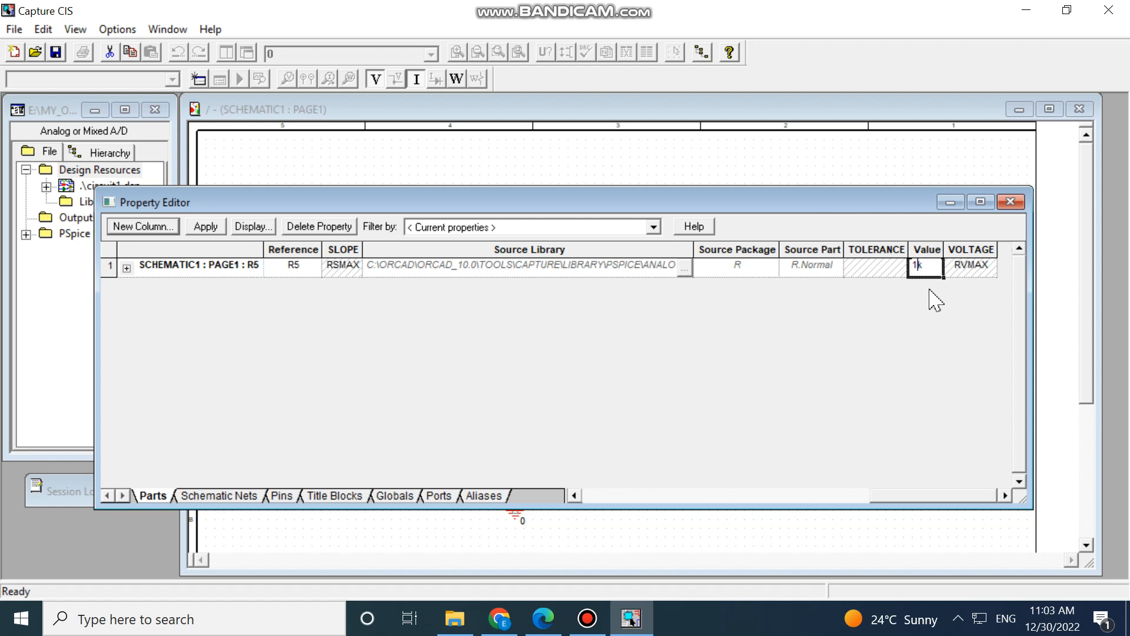
key(BackSpace)
text(20)
click(205, 226)
click(589, 333)
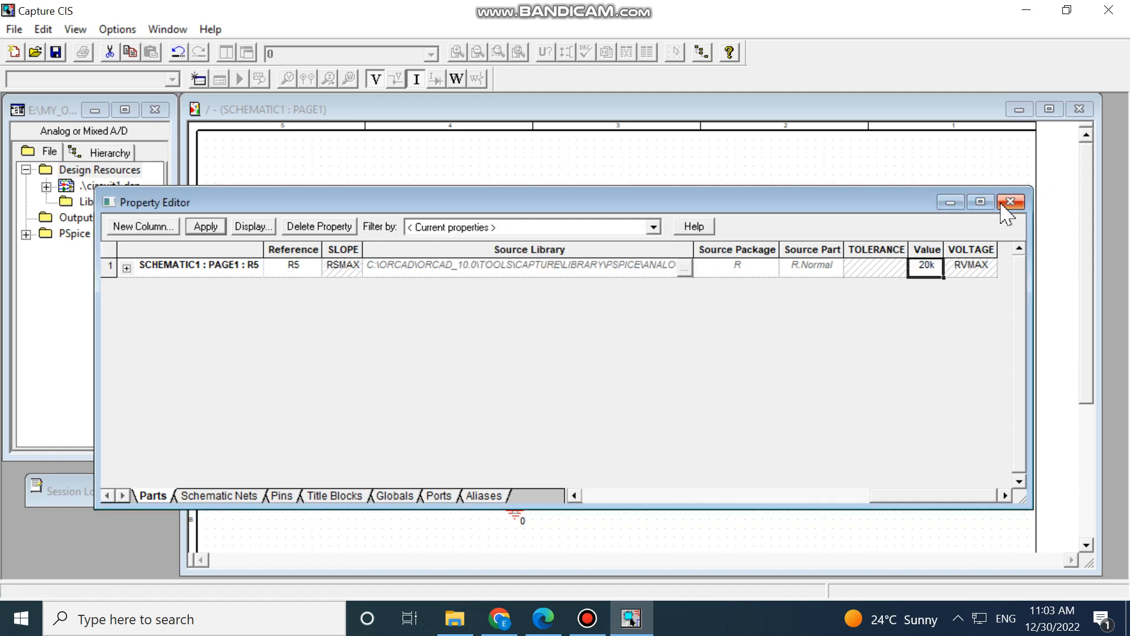
click(1010, 202)
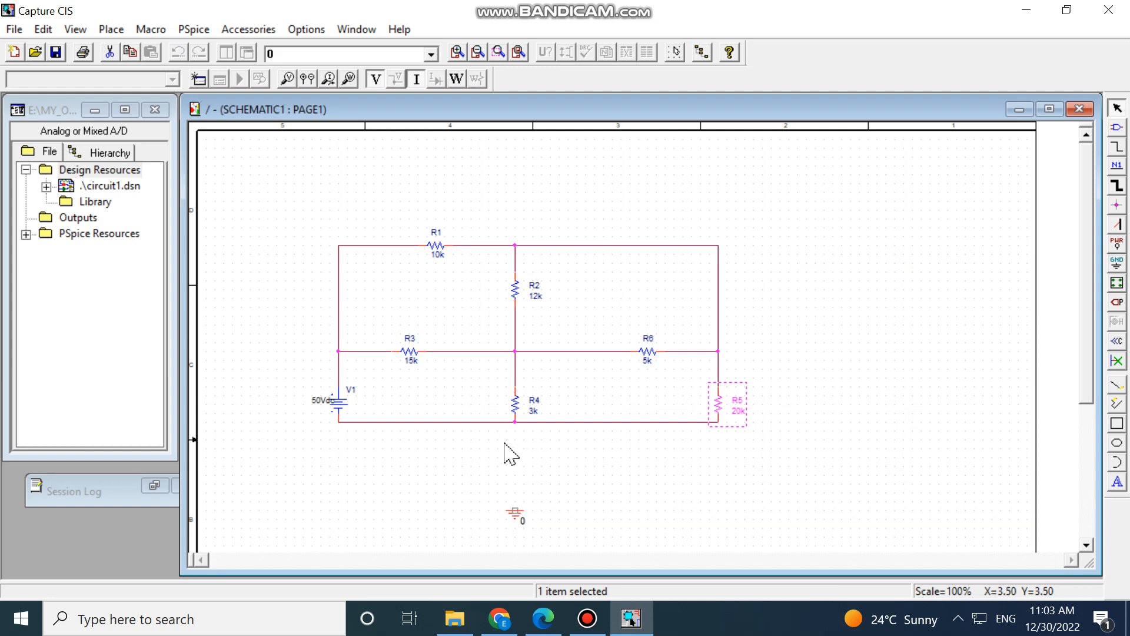
Draw a wire from the ground symbol up to the junction below R4 and end wire placement.
click(112, 29)
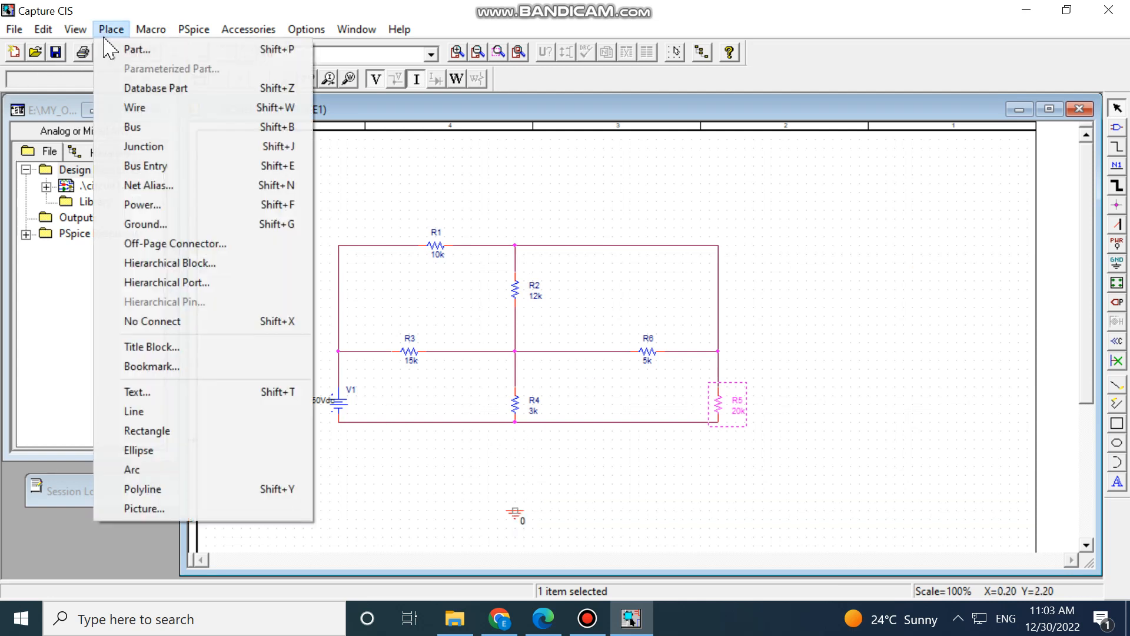
click(131, 107)
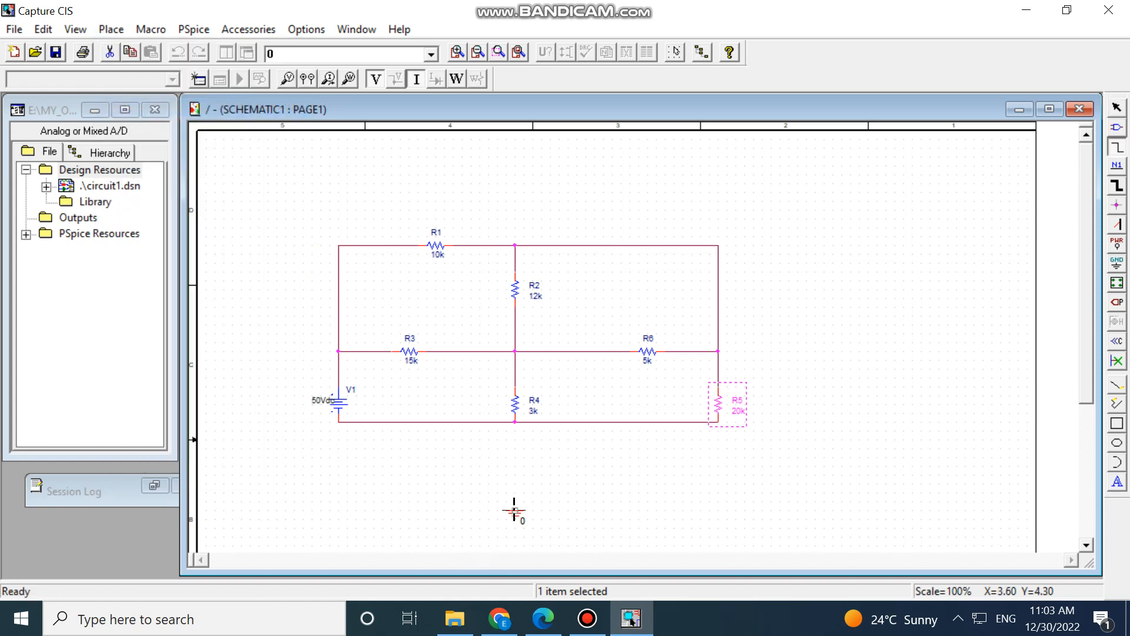
mouse_move(515, 511)
mouse_down()
mouse_move(525, 448)
mouse_move(515, 422)
mouse_up()
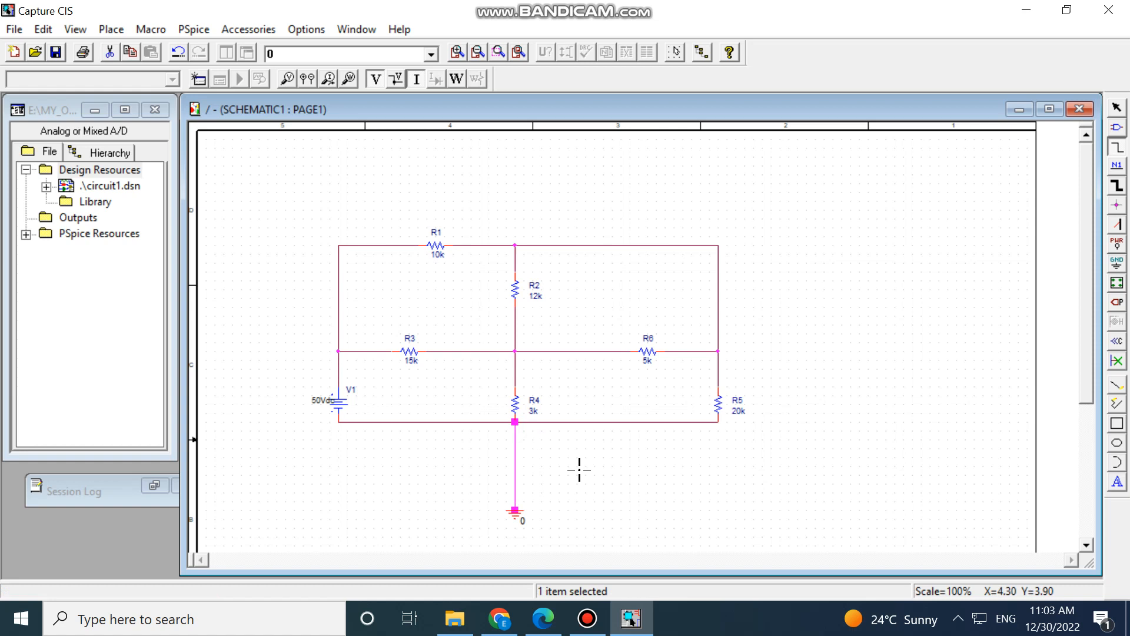
key(Escape)
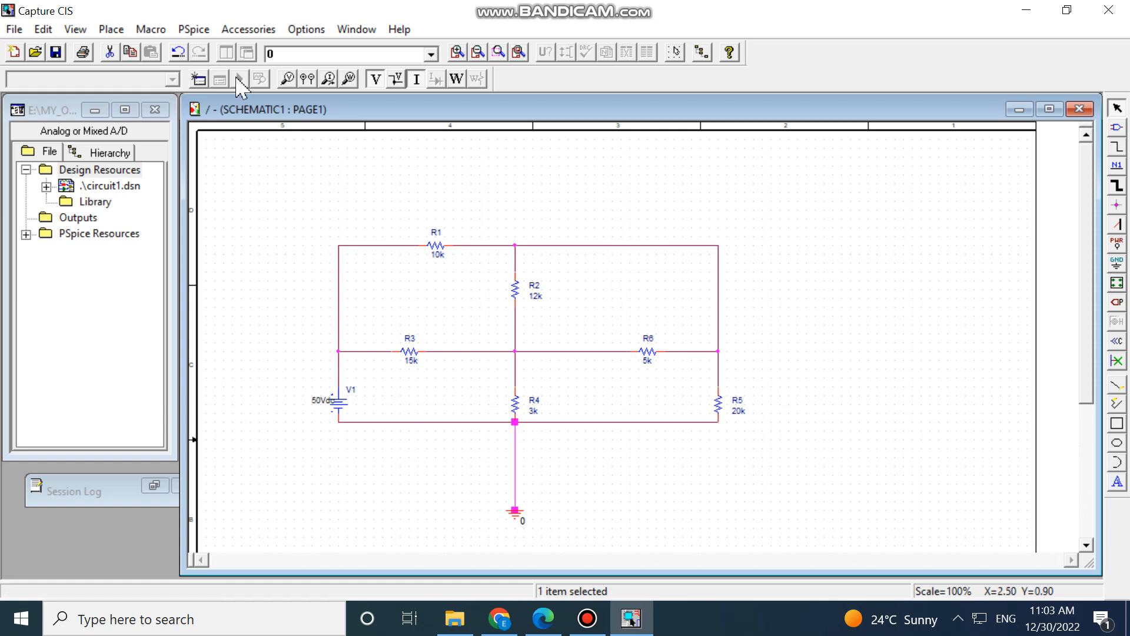
Create a simulation profile named CIR and accept its Time Domain (Transient) analysis with the default settings.
click(199, 80)
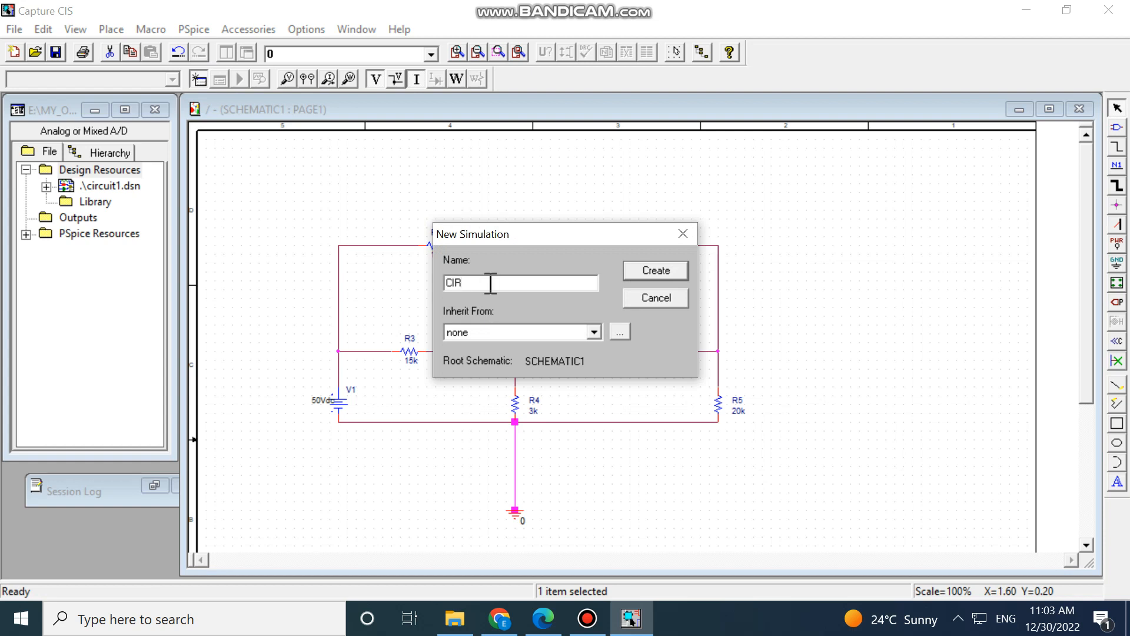
click(654, 271)
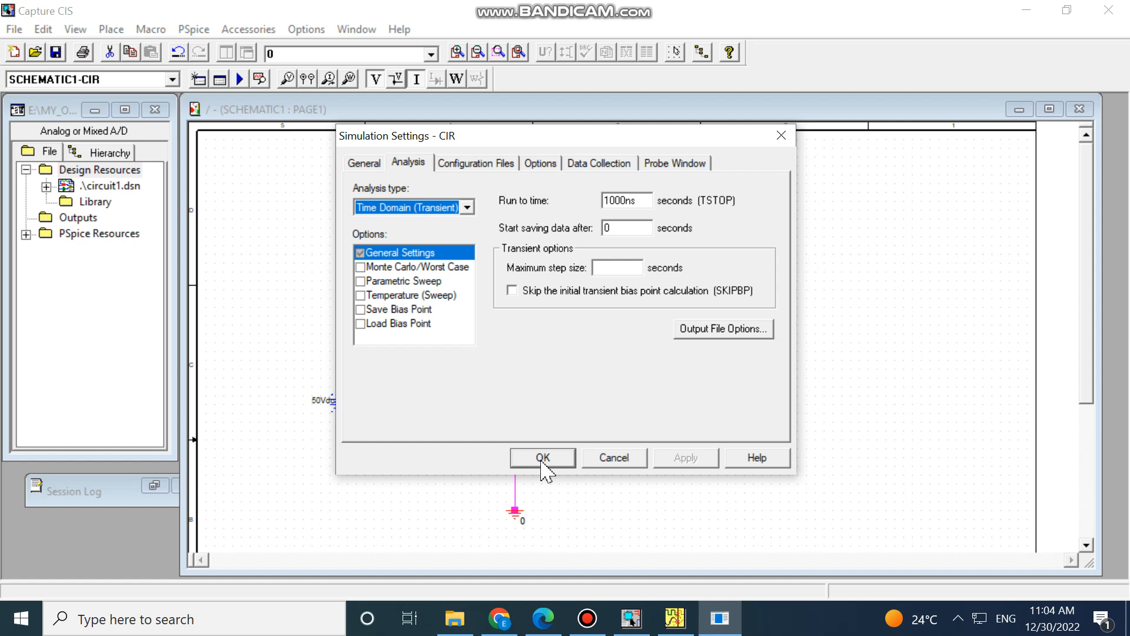
click(384, 312)
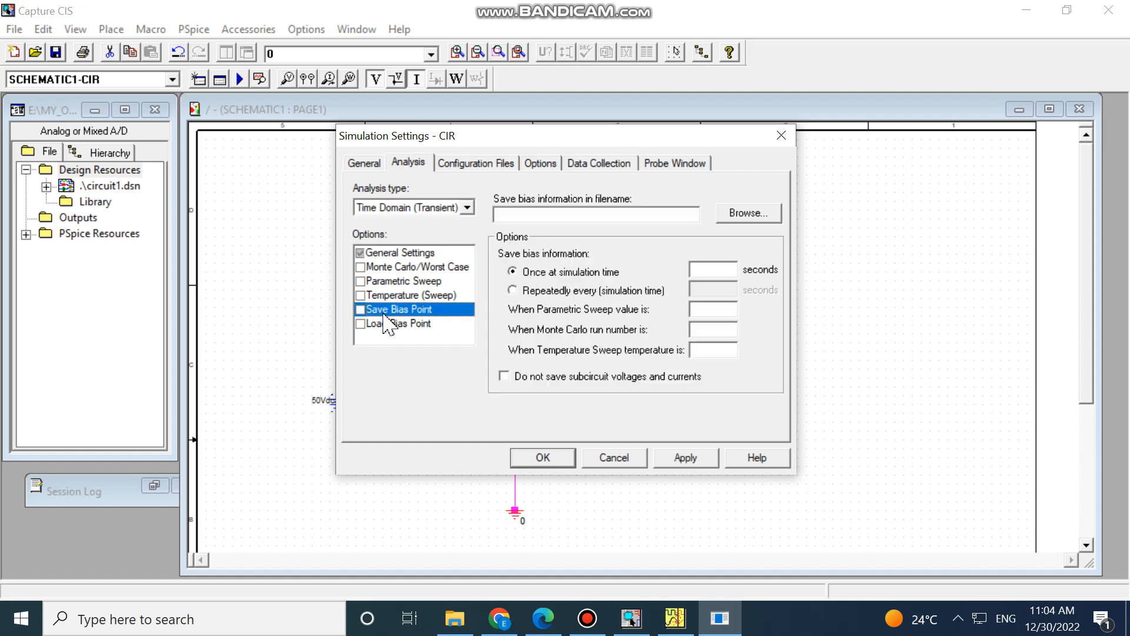
click(389, 327)
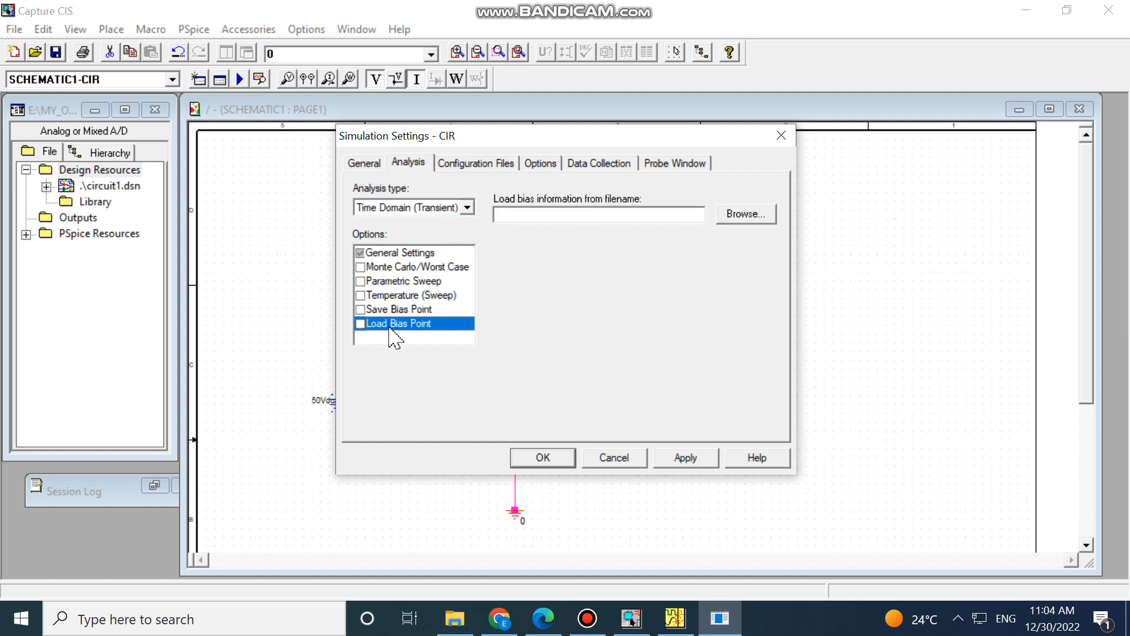
click(546, 457)
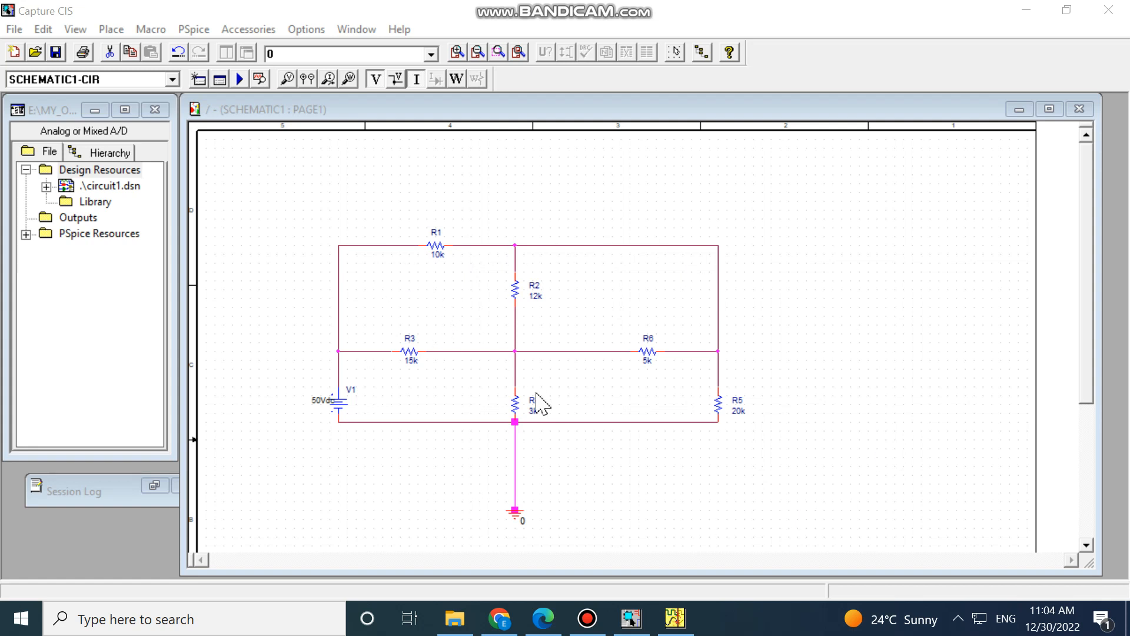
Check out the PSpiceAD feature from the PSpiceAD suite and run the CIR simulation.
click(674, 621)
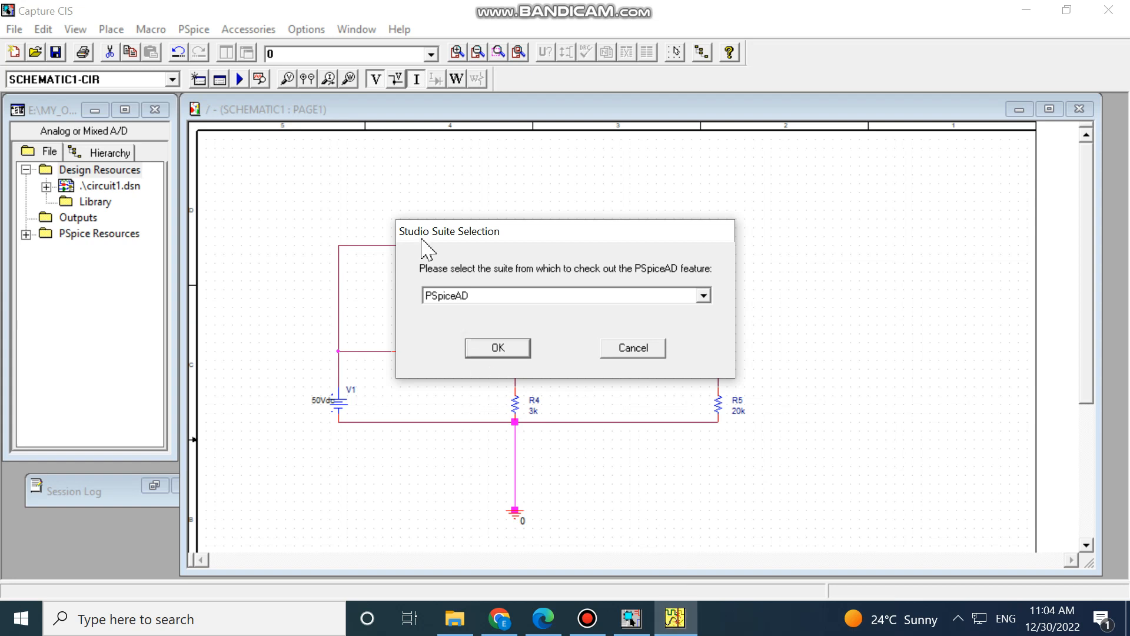
click(493, 348)
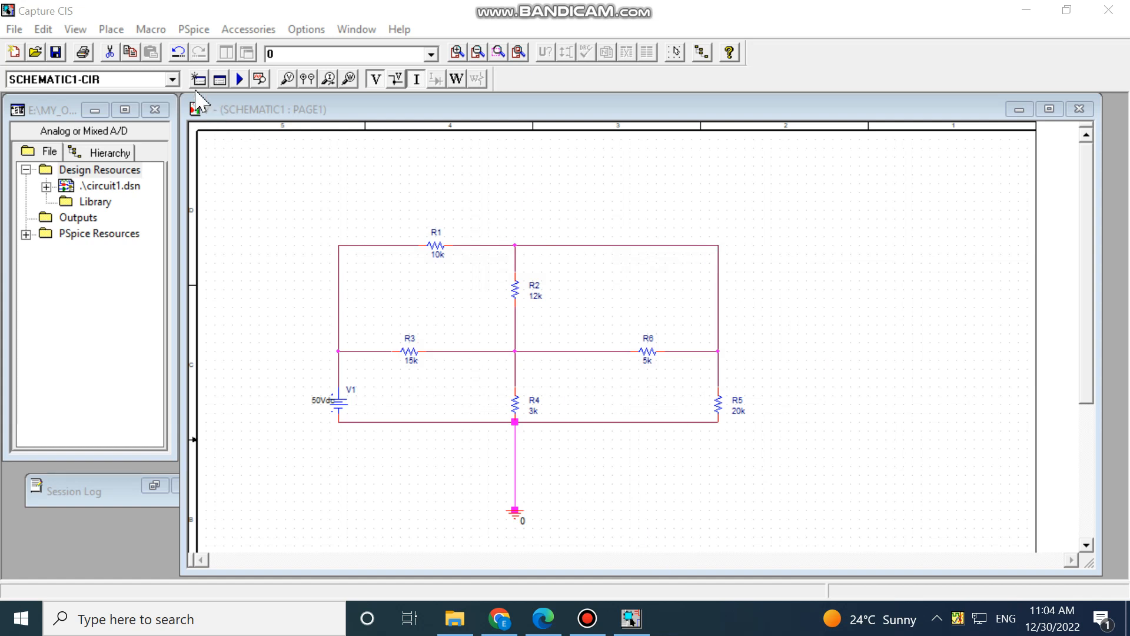
click(239, 80)
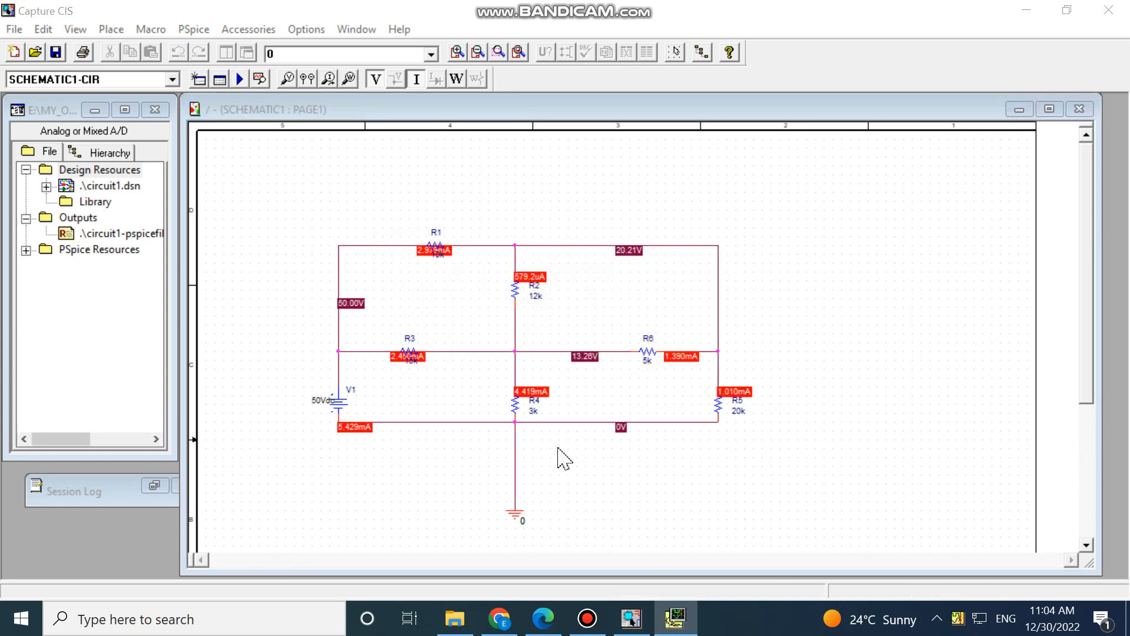
Display only the bias voltages on the schematic and move the four node voltage labels clear of the wires.
click(374, 82)
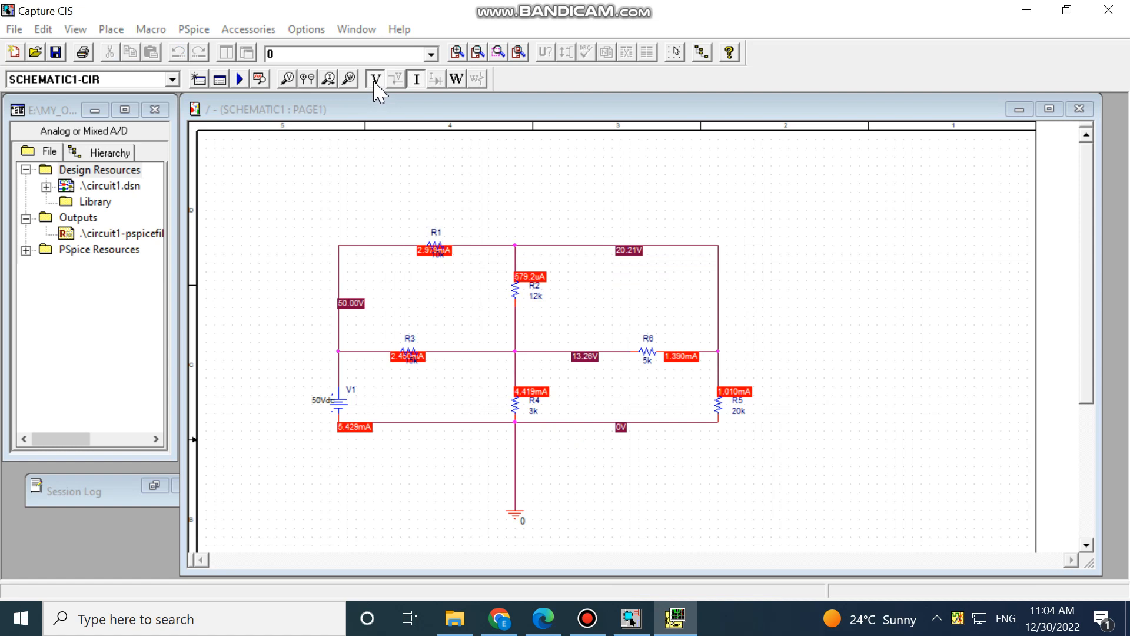
click(415, 80)
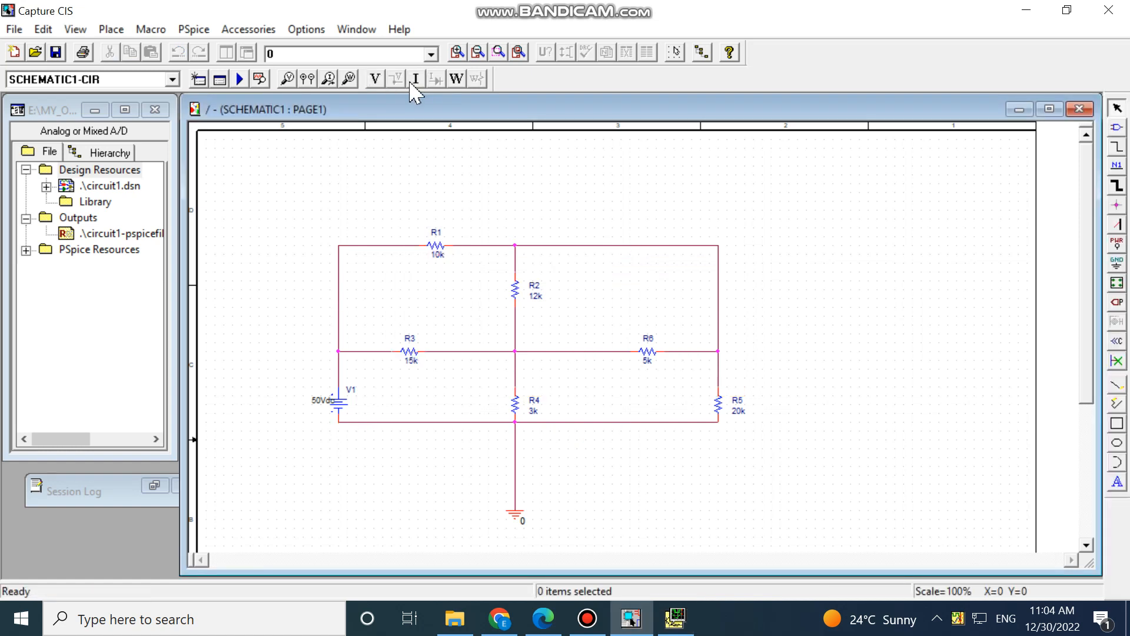
click(376, 80)
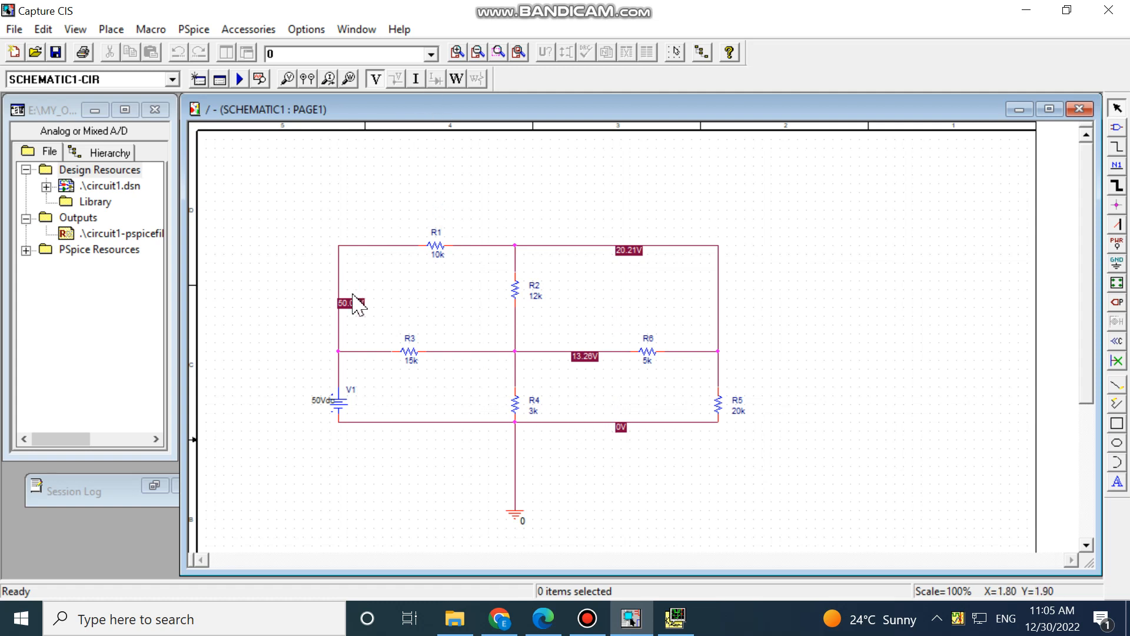
drag(355, 305, 391, 297)
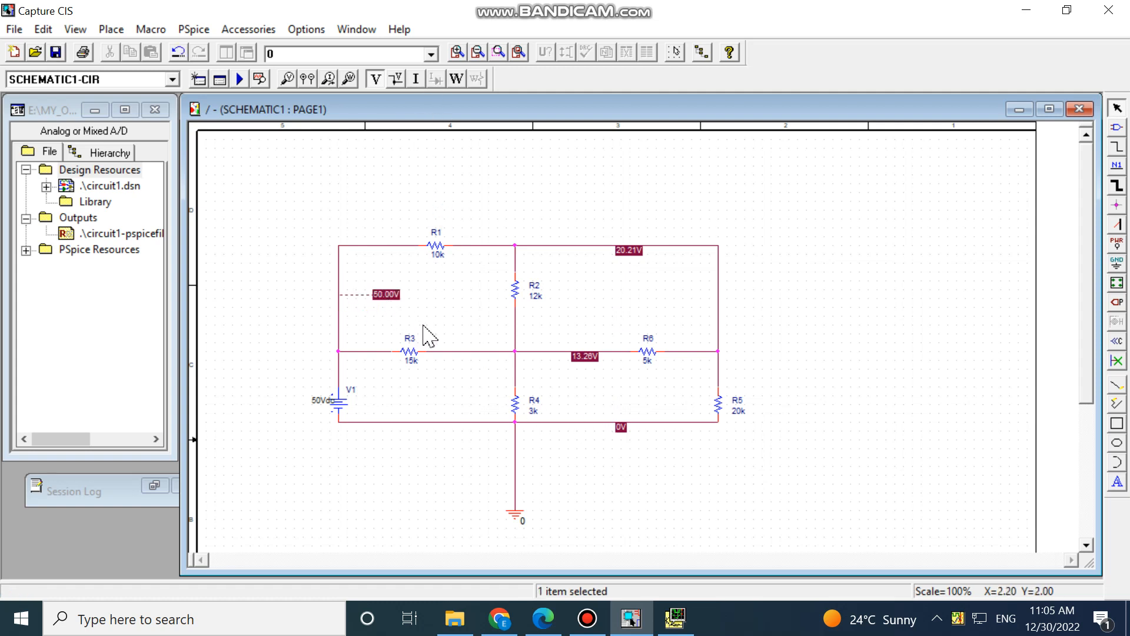
drag(582, 359, 583, 378)
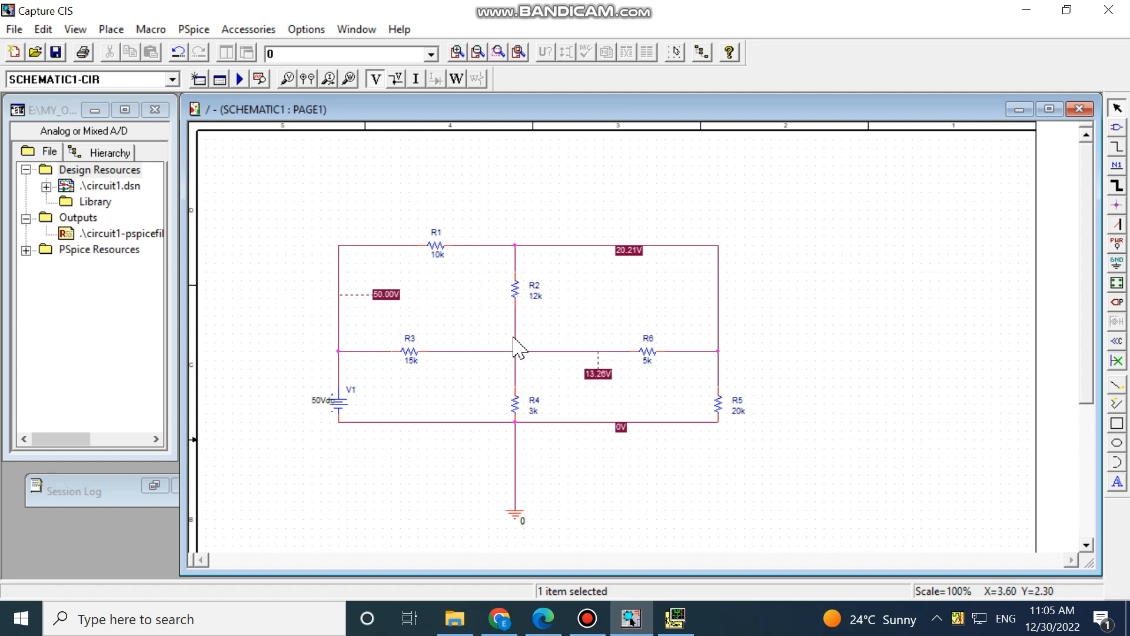
drag(624, 253, 621, 271)
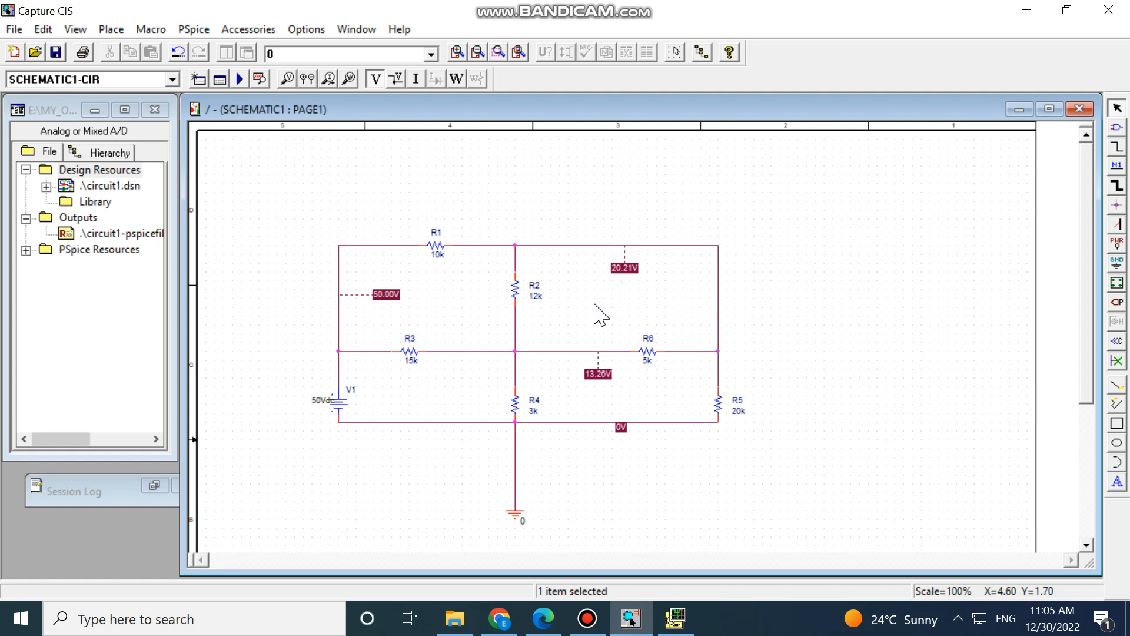
drag(621, 429, 616, 447)
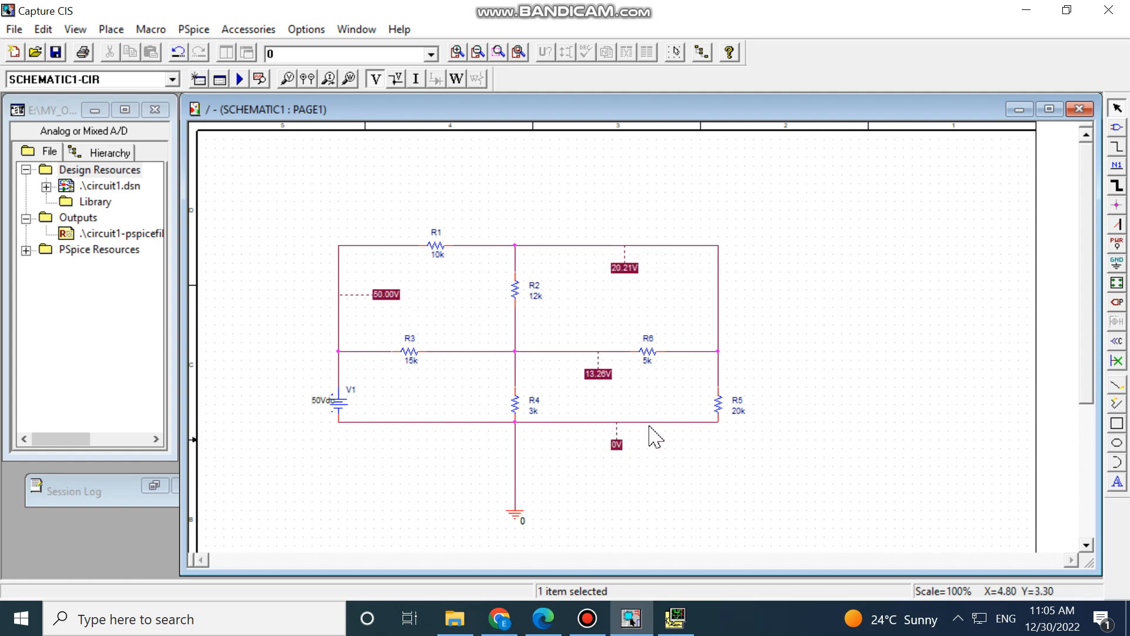
Display the bias currents too and move the current labels of R1, V1, R3, R2, R6 and R5 clear of the parts.
click(417, 83)
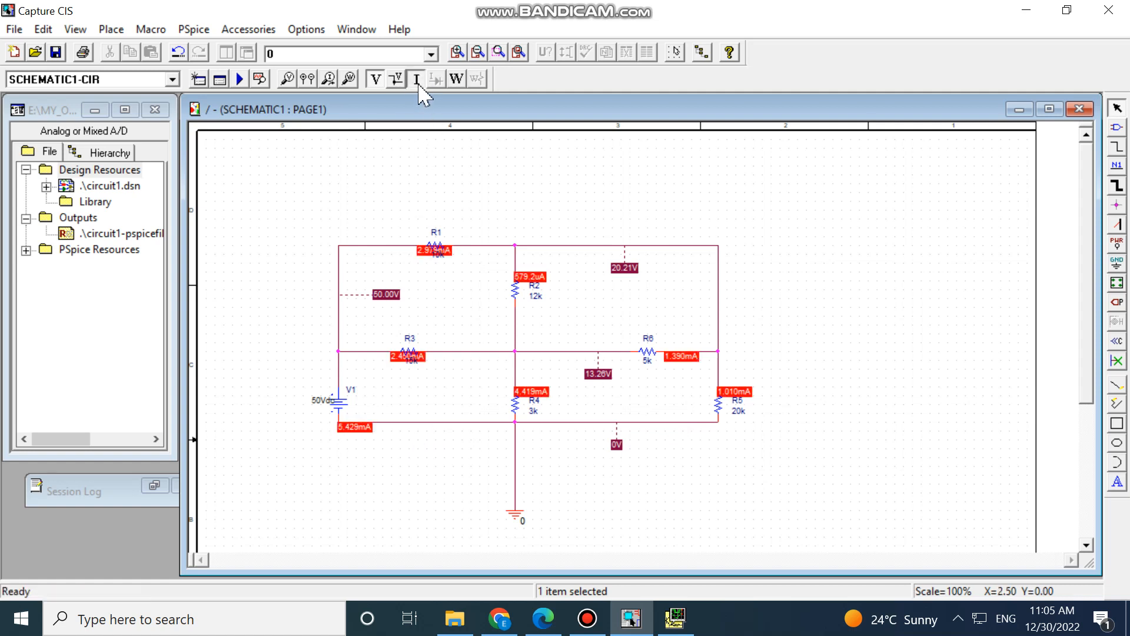
drag(421, 251, 363, 264)
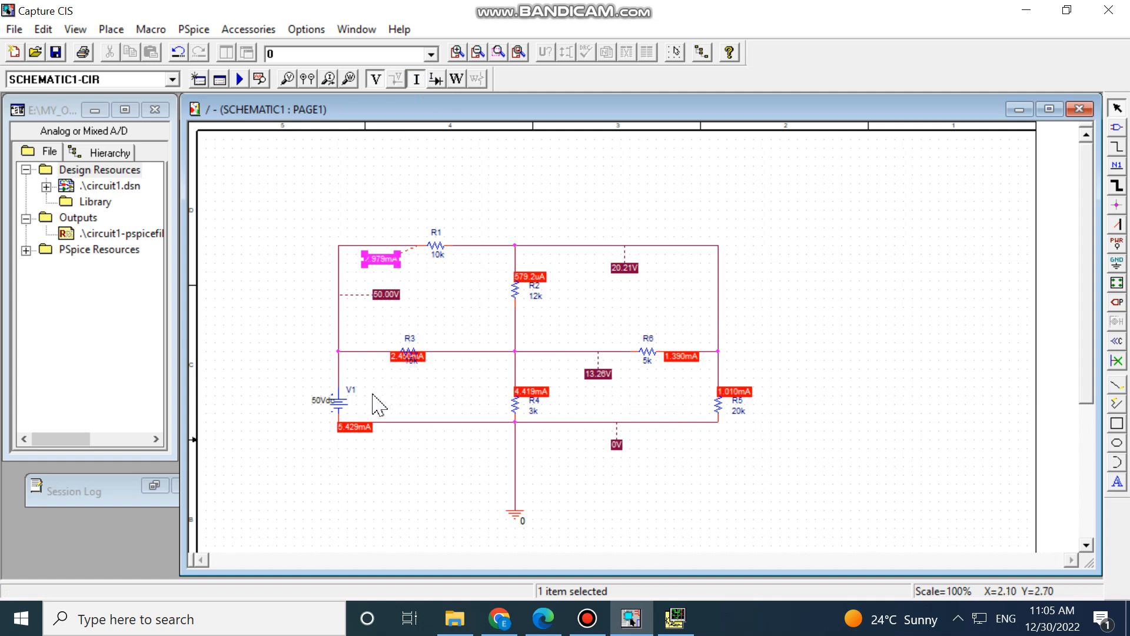
drag(355, 427, 364, 459)
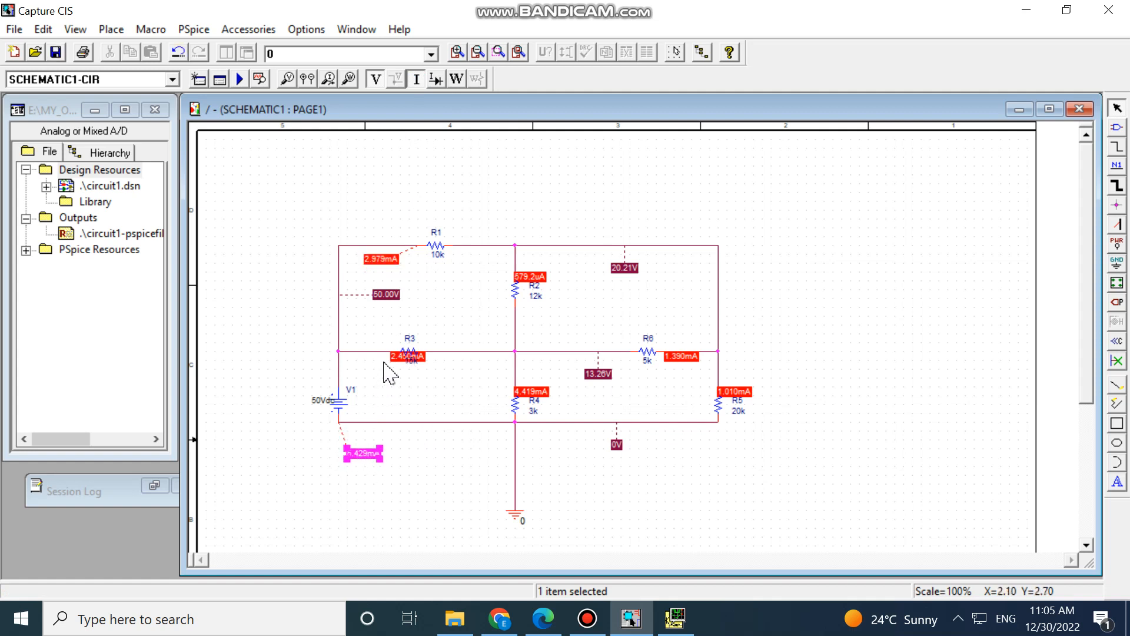
drag(400, 367, 461, 385)
drag(531, 279, 550, 261)
drag(684, 360, 773, 364)
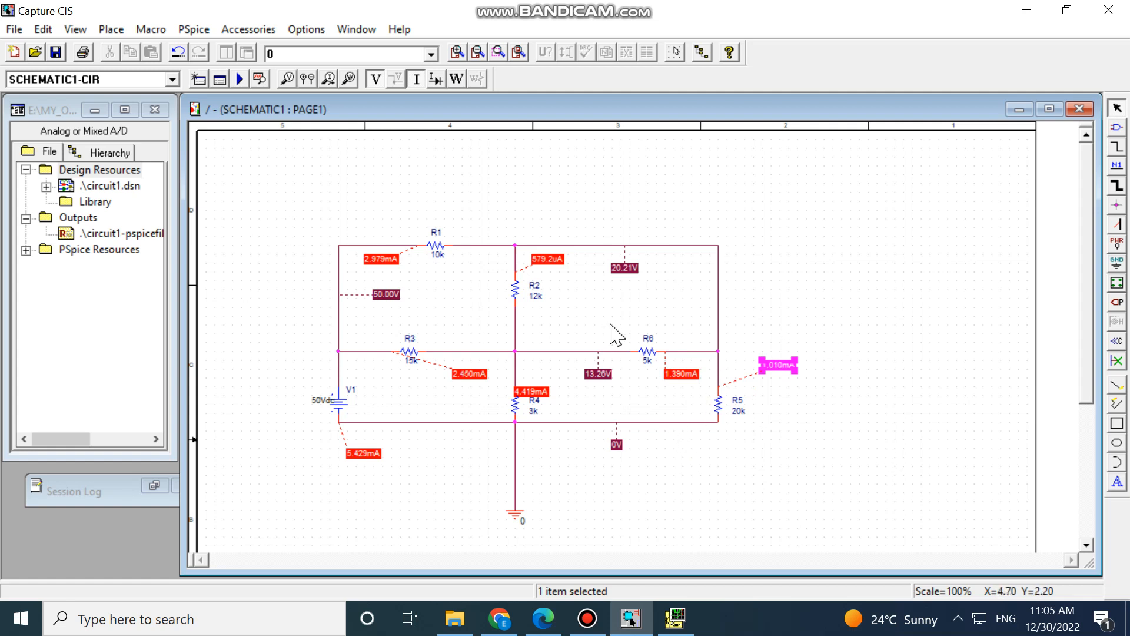
Display the bias power too and move R2's value text and the power labels of R1, R3, V1, R4, R6 and R5 clear of the parts.
click(456, 80)
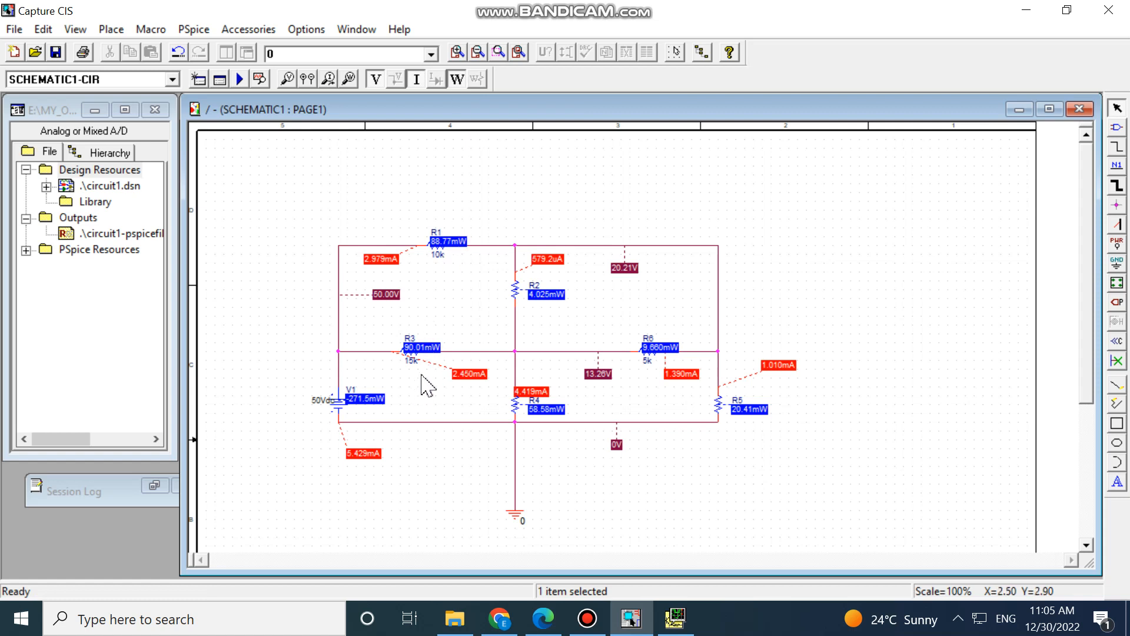
drag(448, 242, 481, 198)
click(542, 302)
drag(426, 348, 449, 303)
drag(365, 399, 393, 400)
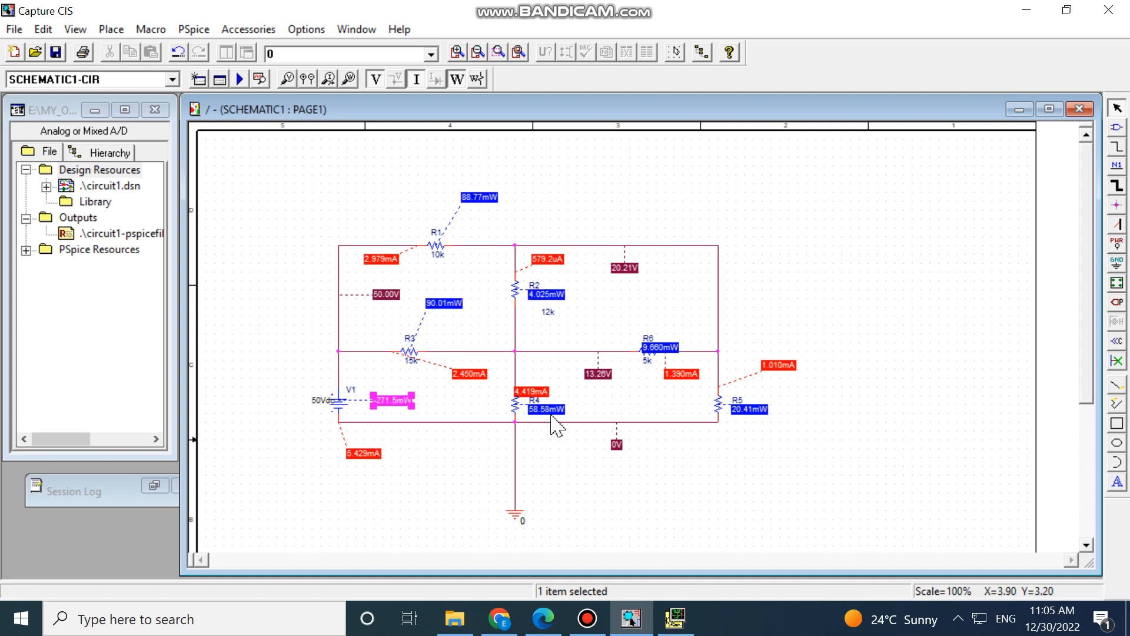
drag(554, 411, 576, 411)
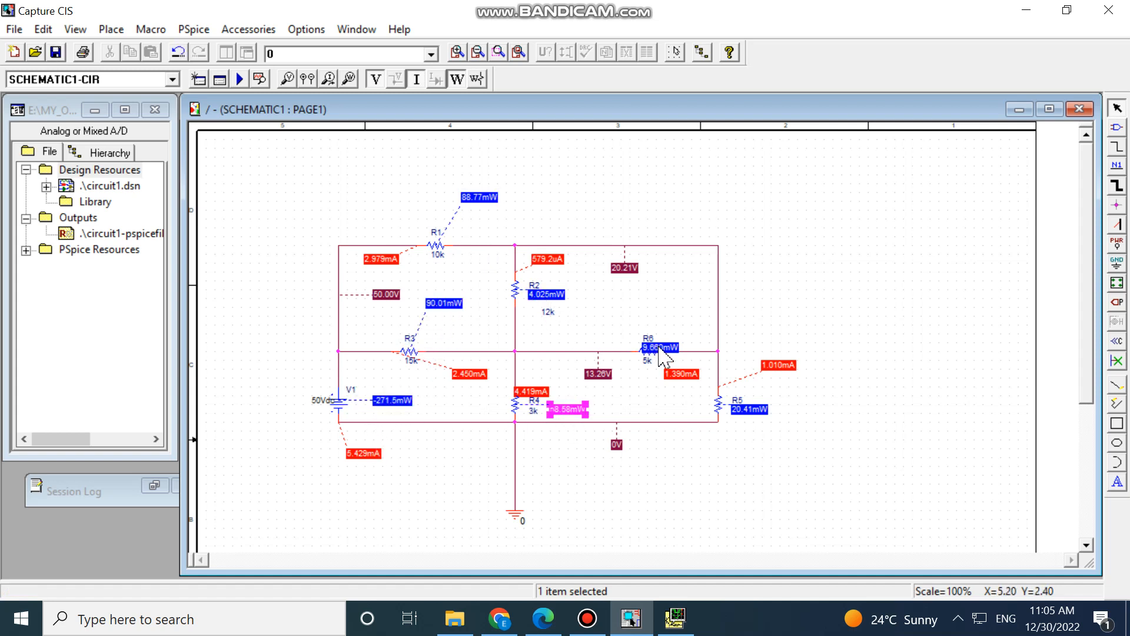
drag(657, 346, 672, 322)
drag(749, 409, 762, 418)
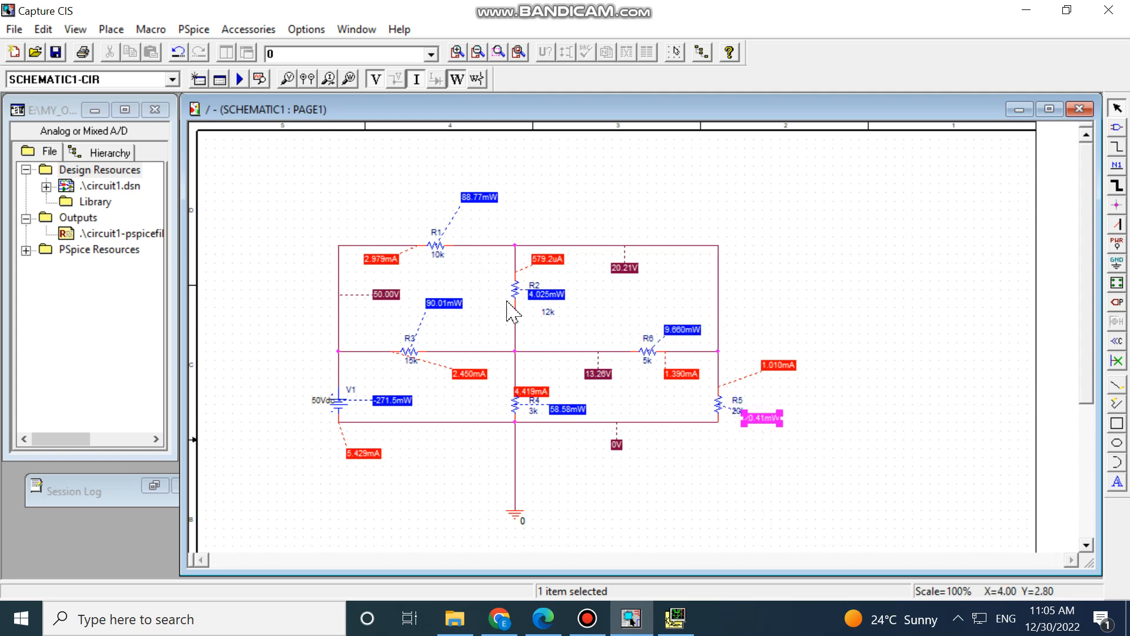
Hide the bias power, current and voltage values on the schematic and save the design.
click(458, 79)
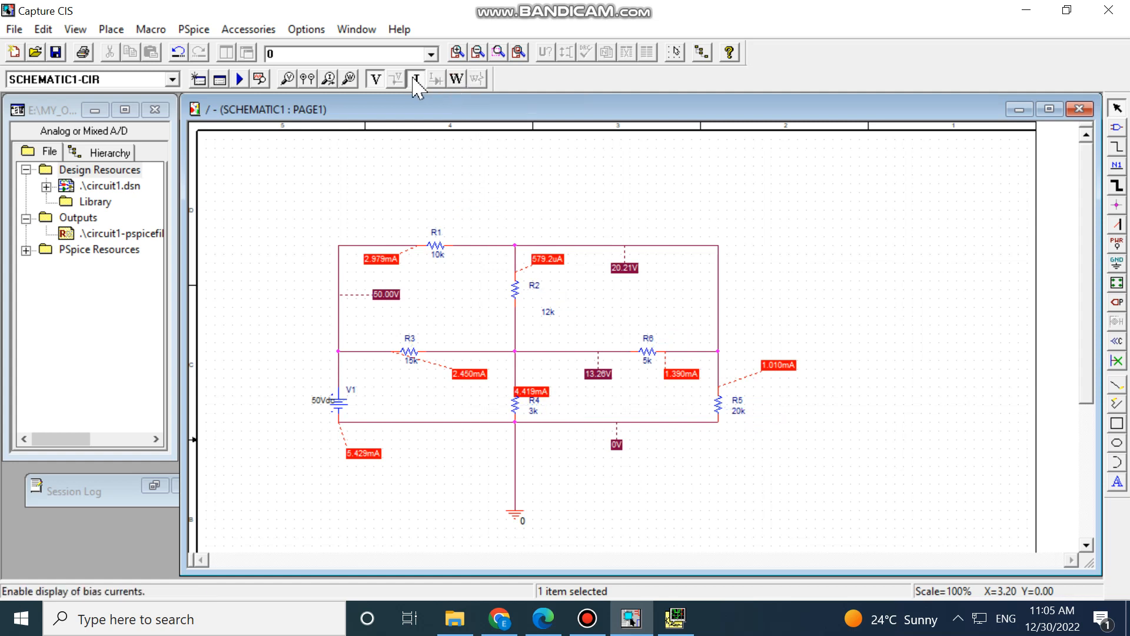
click(416, 79)
click(375, 79)
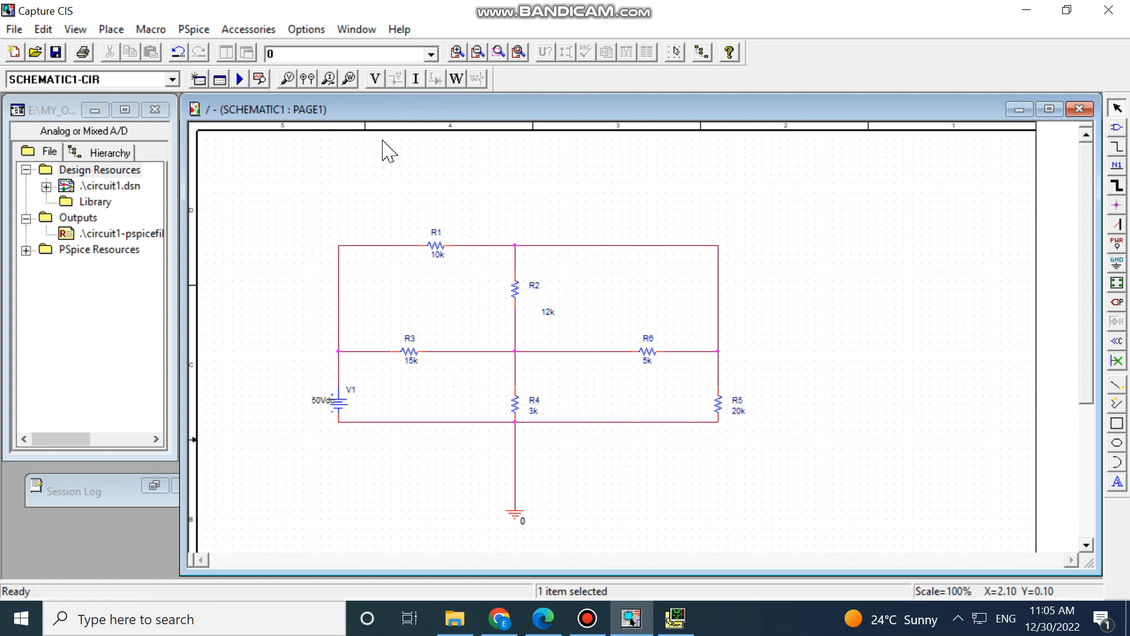
click(55, 52)
Delete the ground symbol below R4 and the wire that led to it.
click(515, 518)
key(Delete)
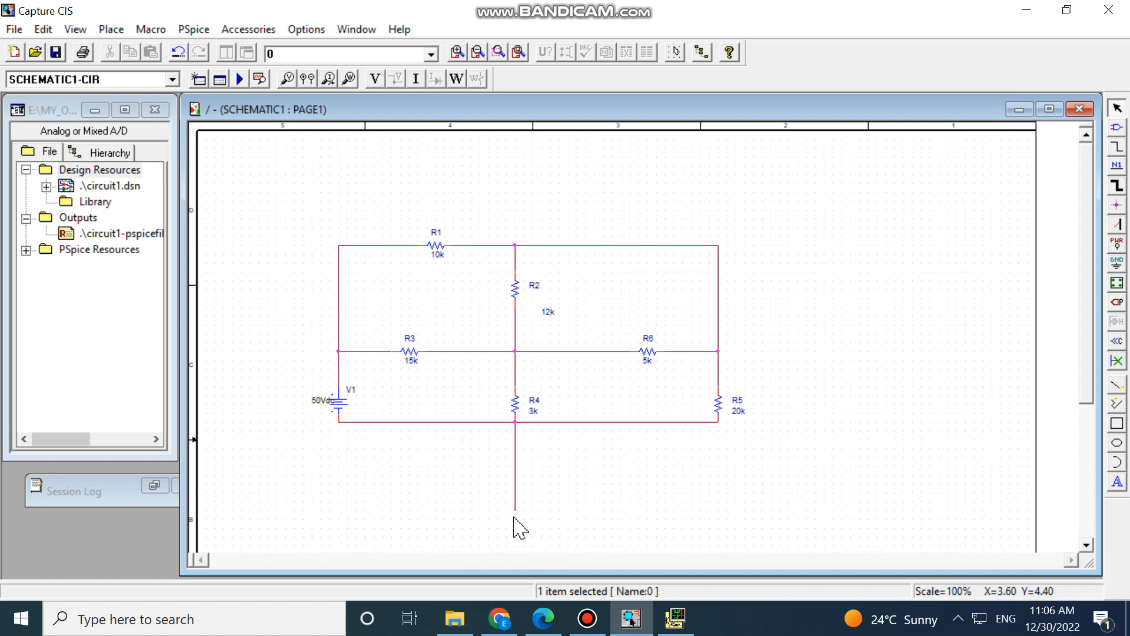
click(515, 511)
key(Delete)
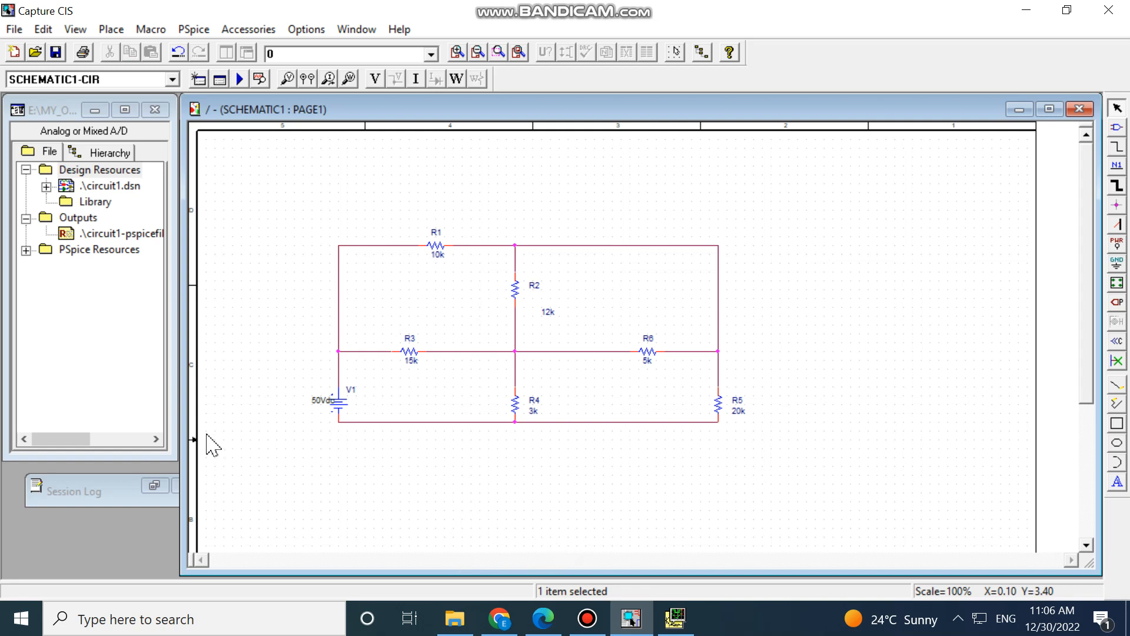
Delete the DC source V1 and the leftover wire stub between it and the R3 node.
click(333, 402)
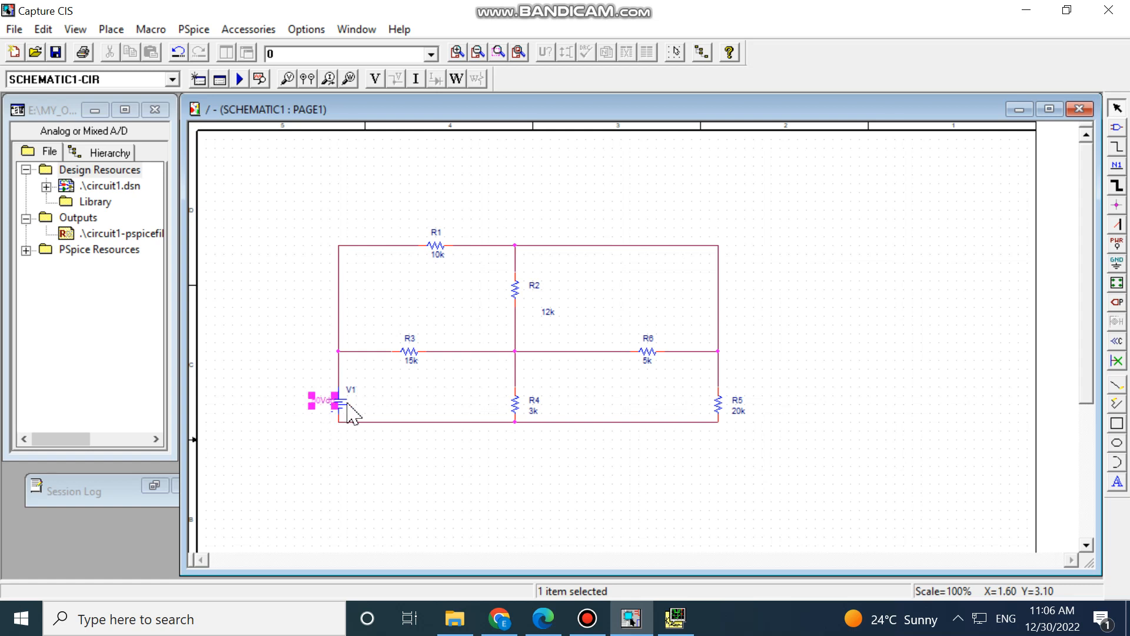
click(346, 408)
key(Delete)
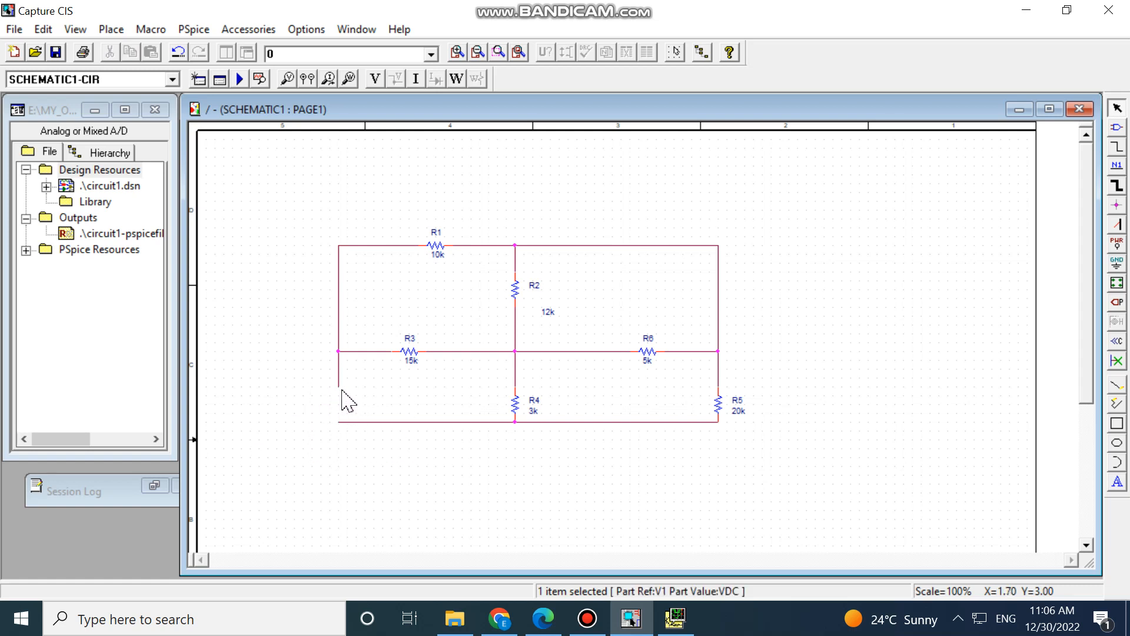
click(339, 383)
key(Delete)
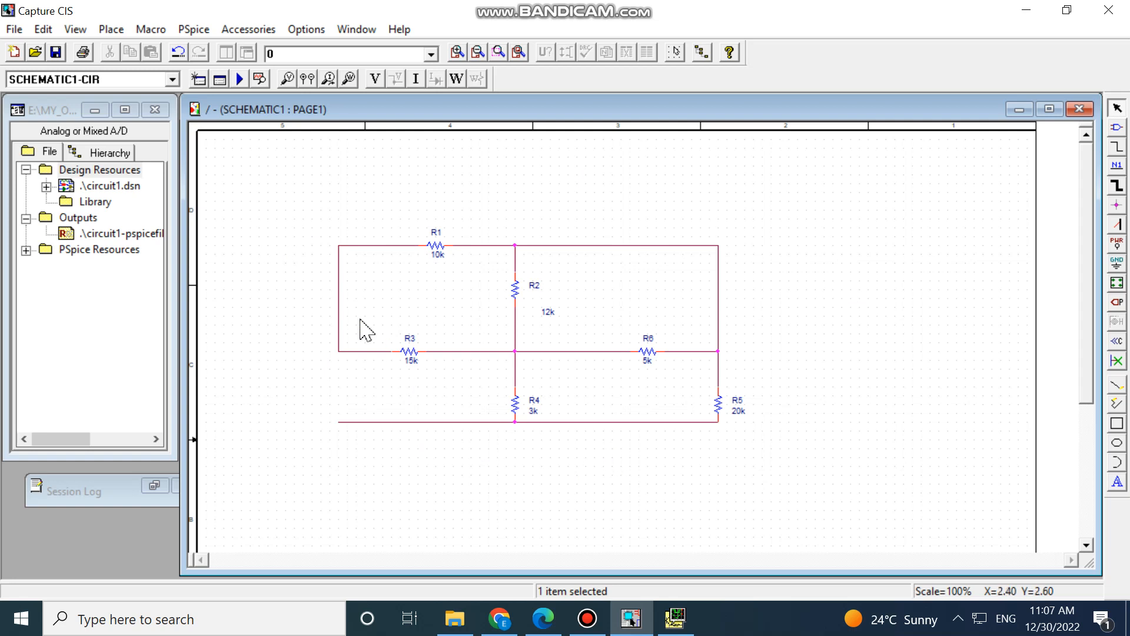
Place one HEADER 2 part from the CONNECTR library beside the gap where the DC source was.
click(111, 30)
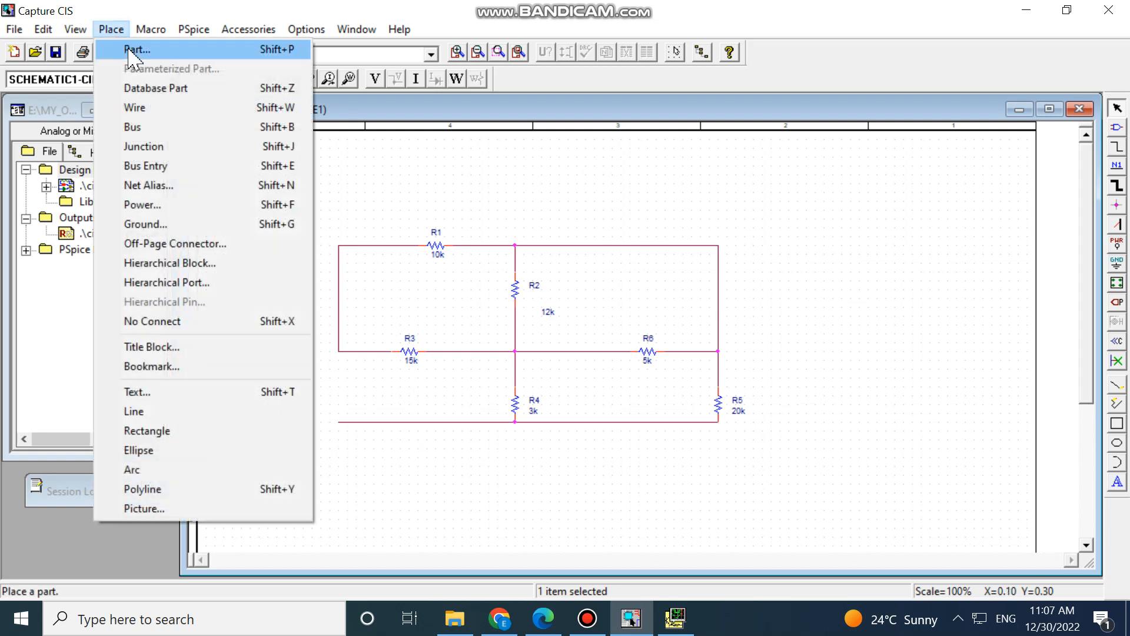
click(133, 50)
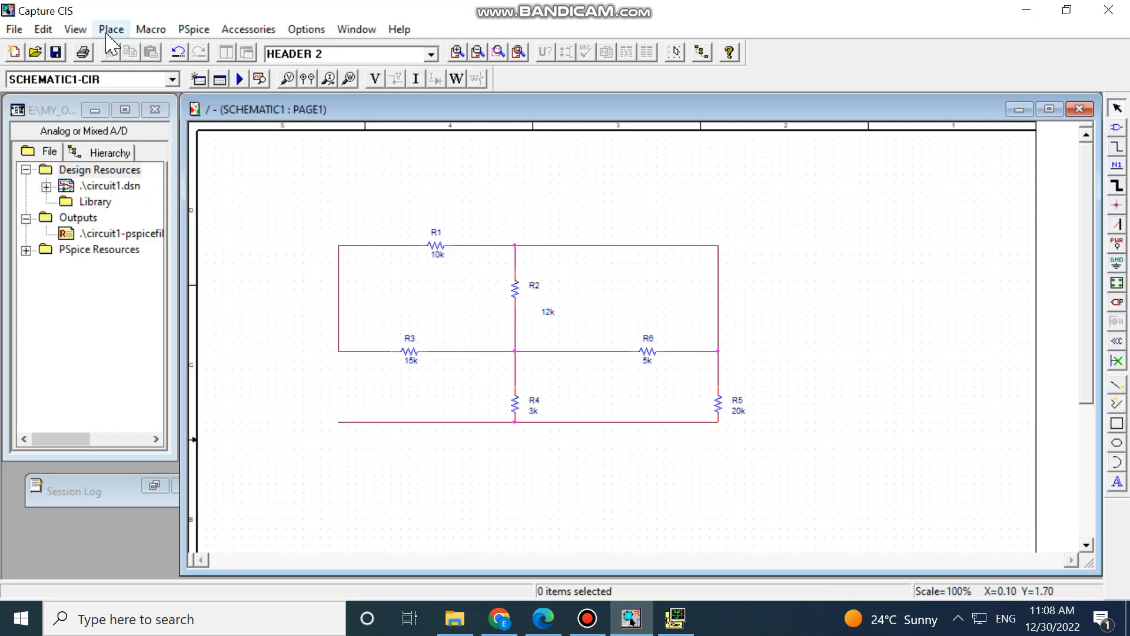
click(109, 29)
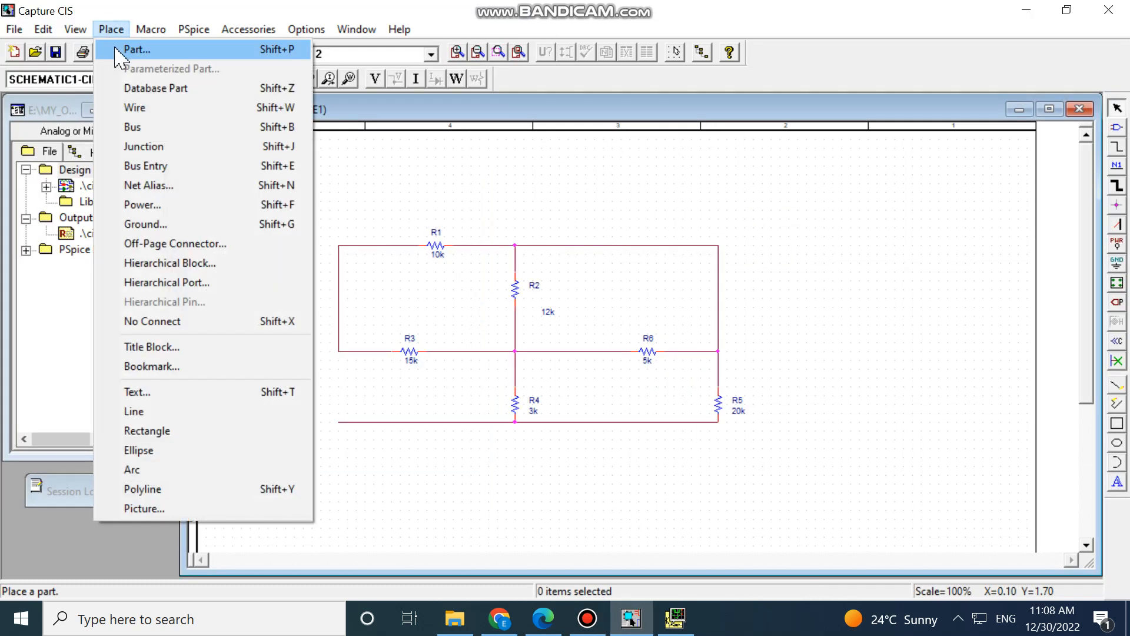
click(127, 47)
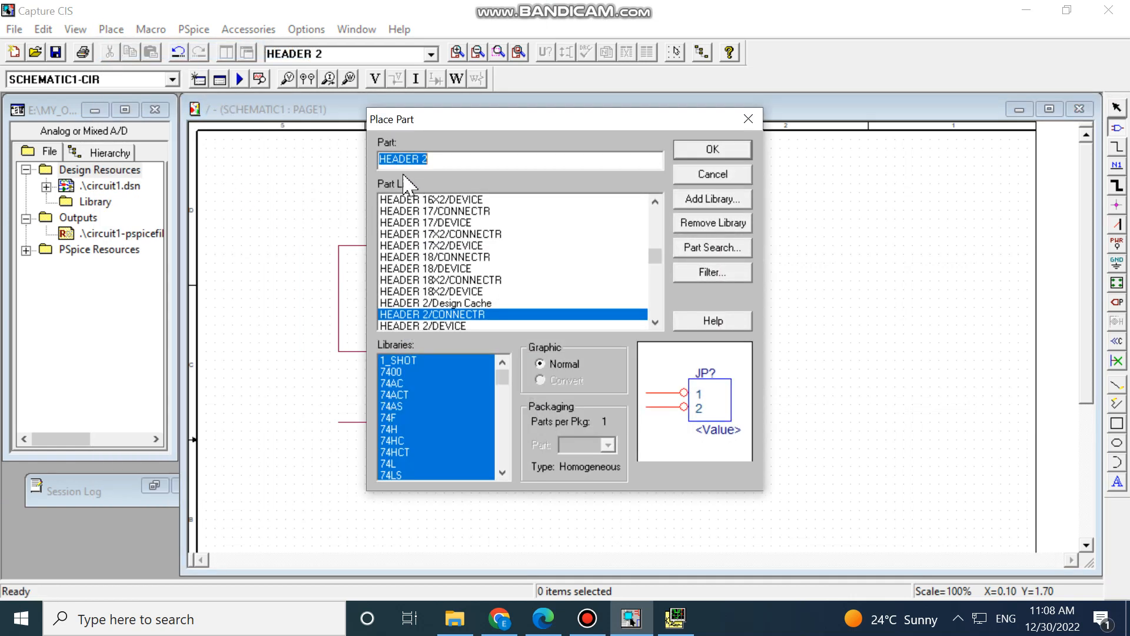
click(429, 158)
drag(429, 158, 382, 160)
click(423, 159)
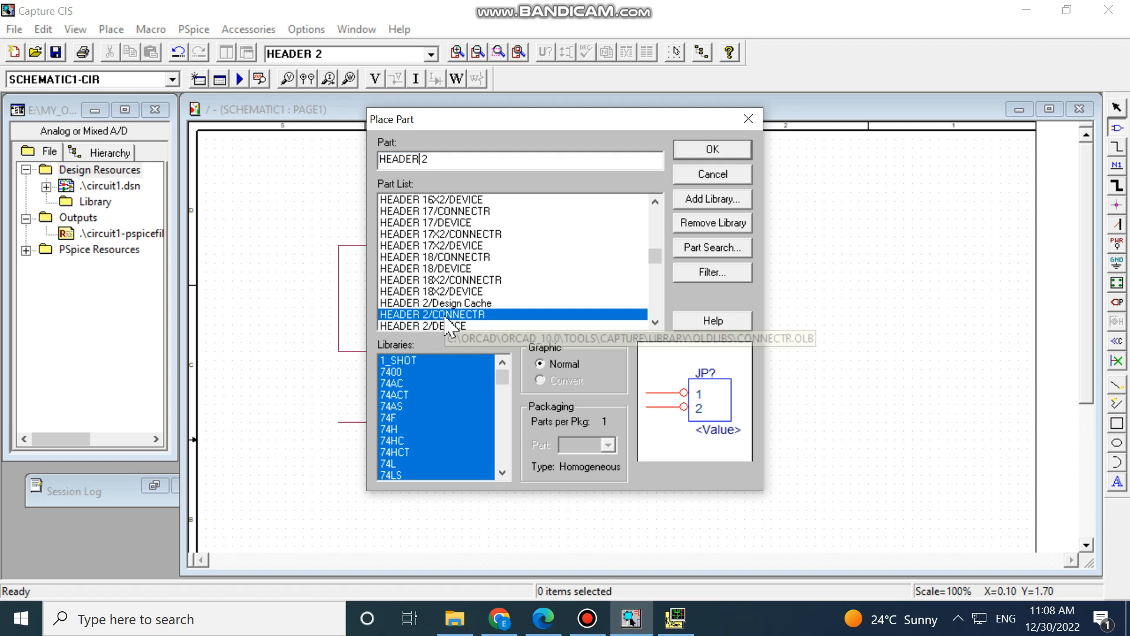
click(686, 151)
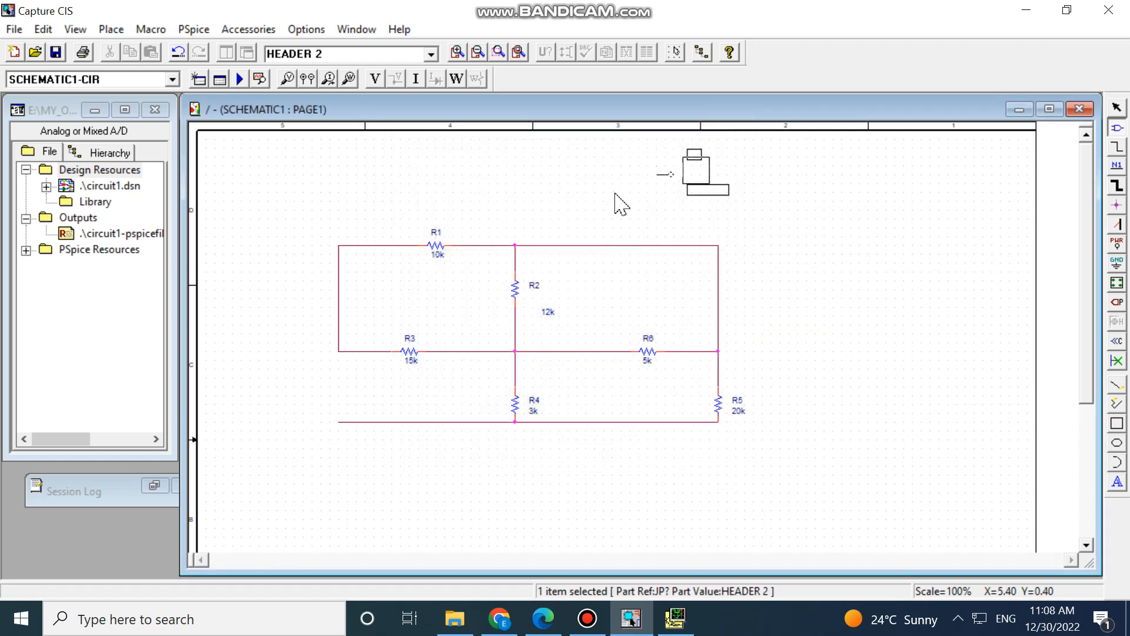
click(269, 369)
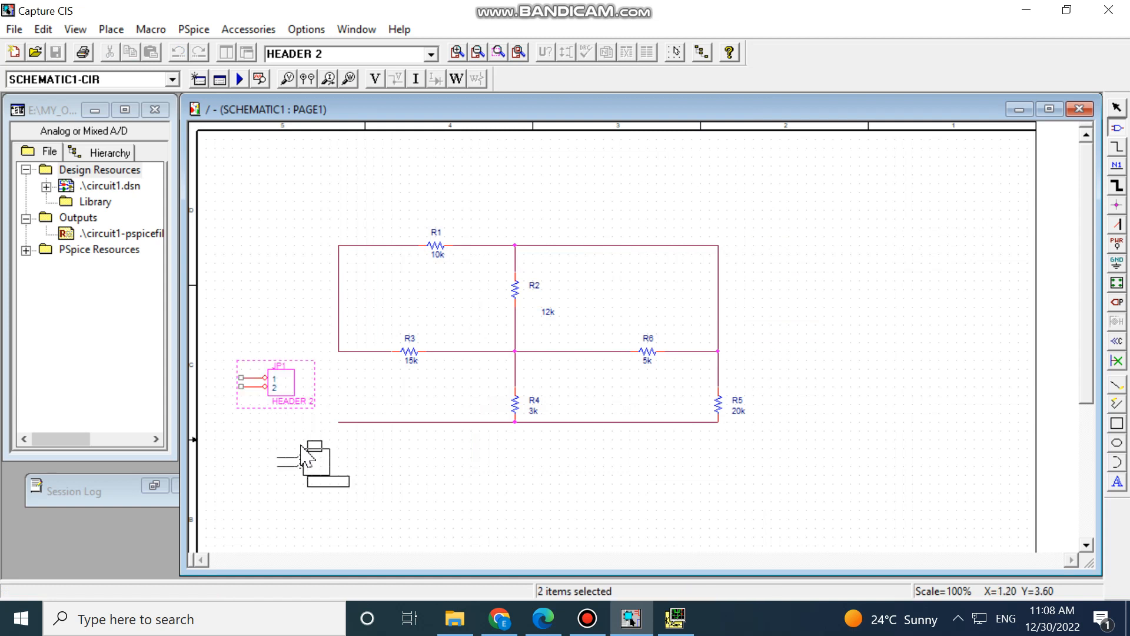
key(Escape)
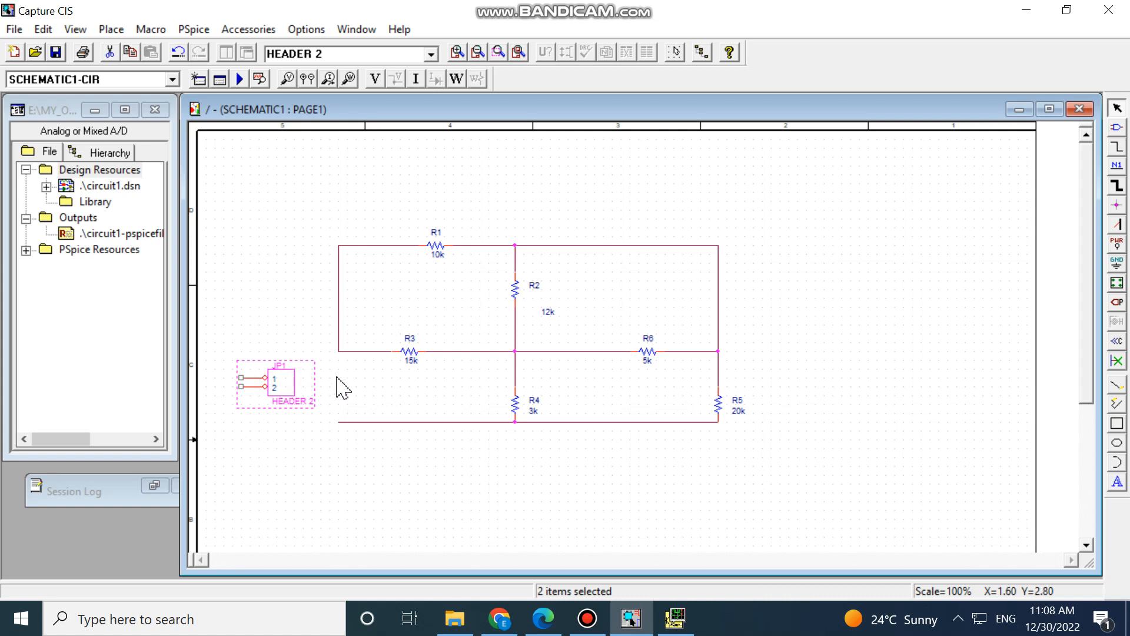
Mirror the JP1 header horizontally so its pins face the circuit, and deselect it.
right_click(296, 386)
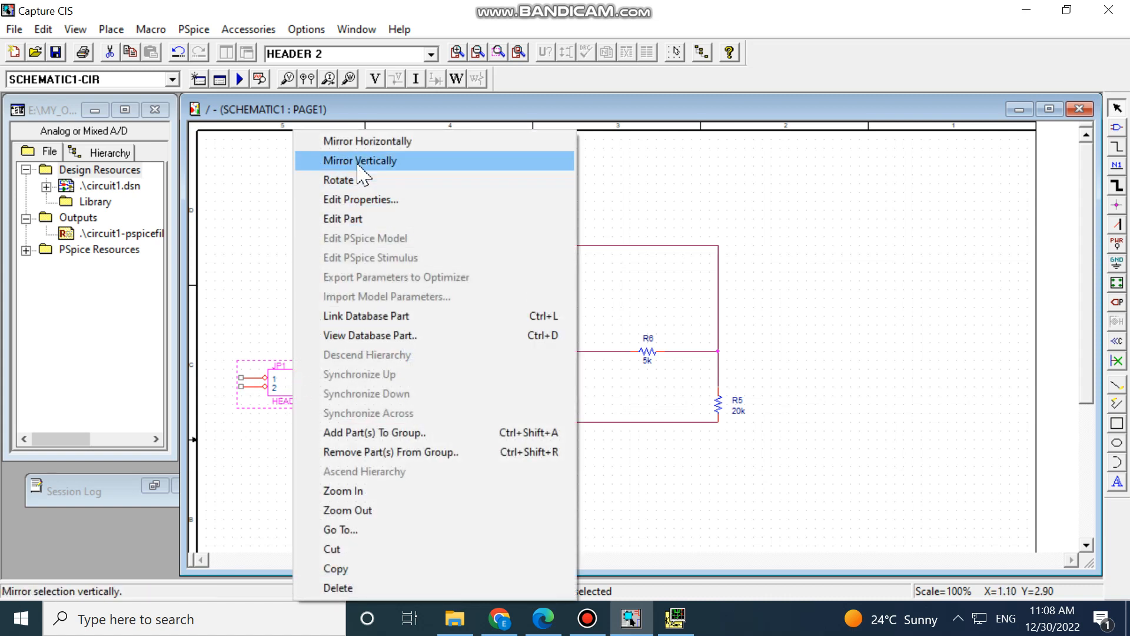
click(364, 147)
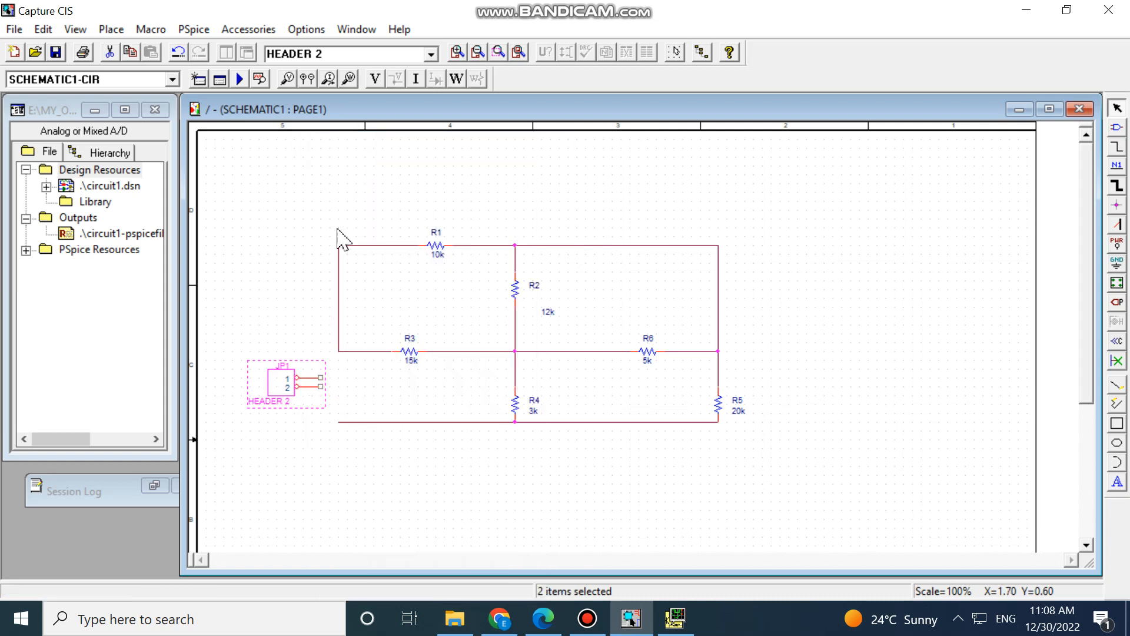
click(306, 477)
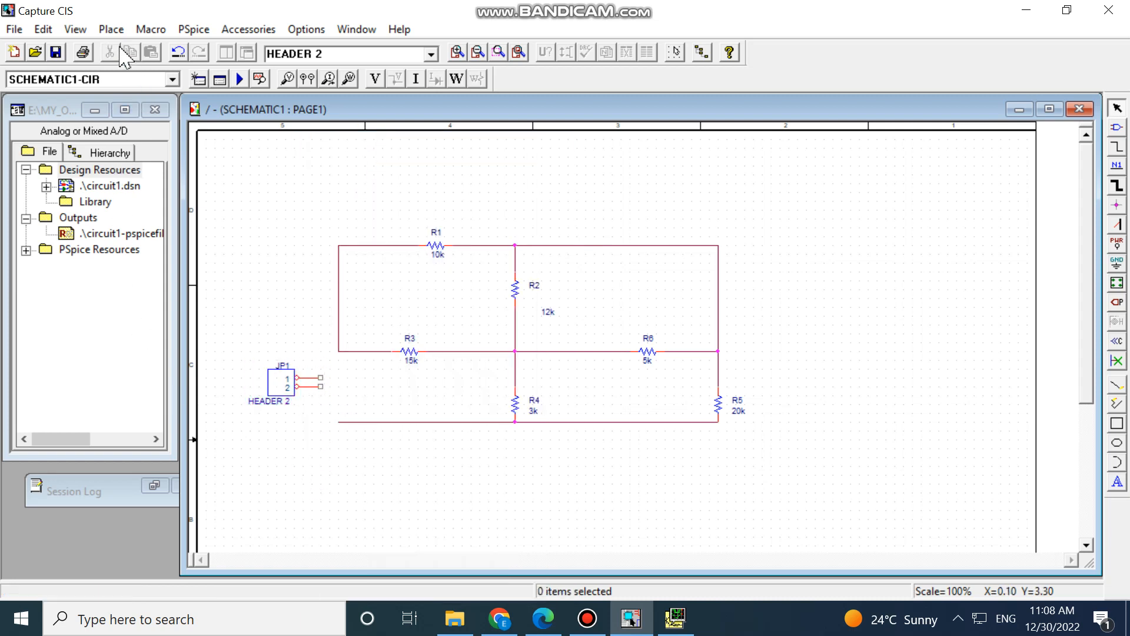
Wire pin 1 of JP1 to the R1–R3 node and pin 2 to the open end of the circuit's bottom wire.
click(111, 29)
click(134, 108)
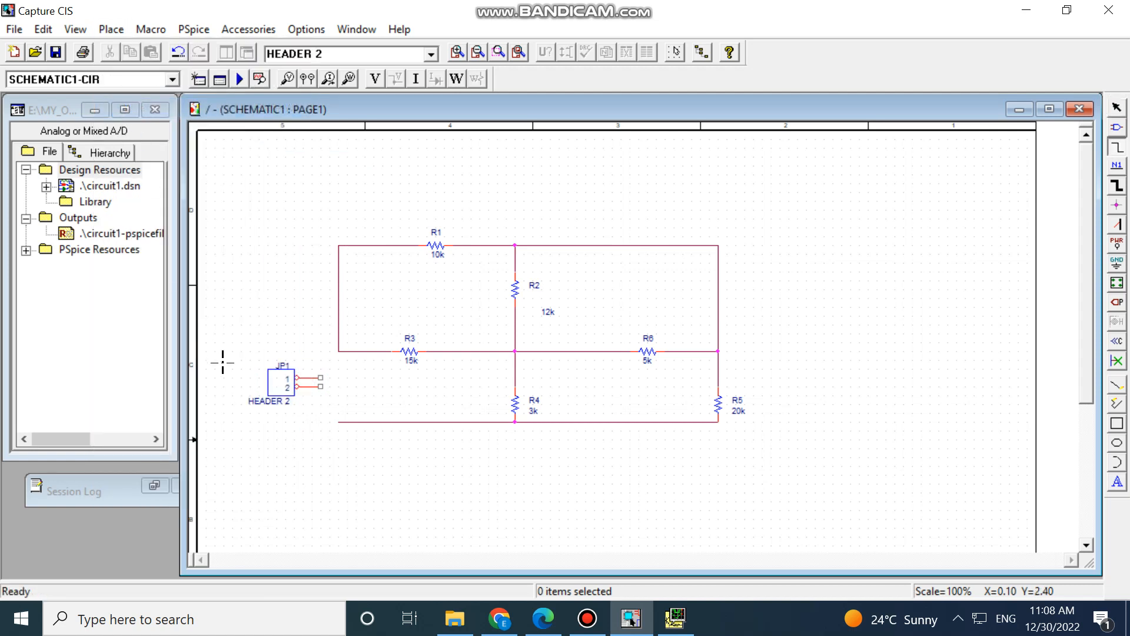
click(320, 377)
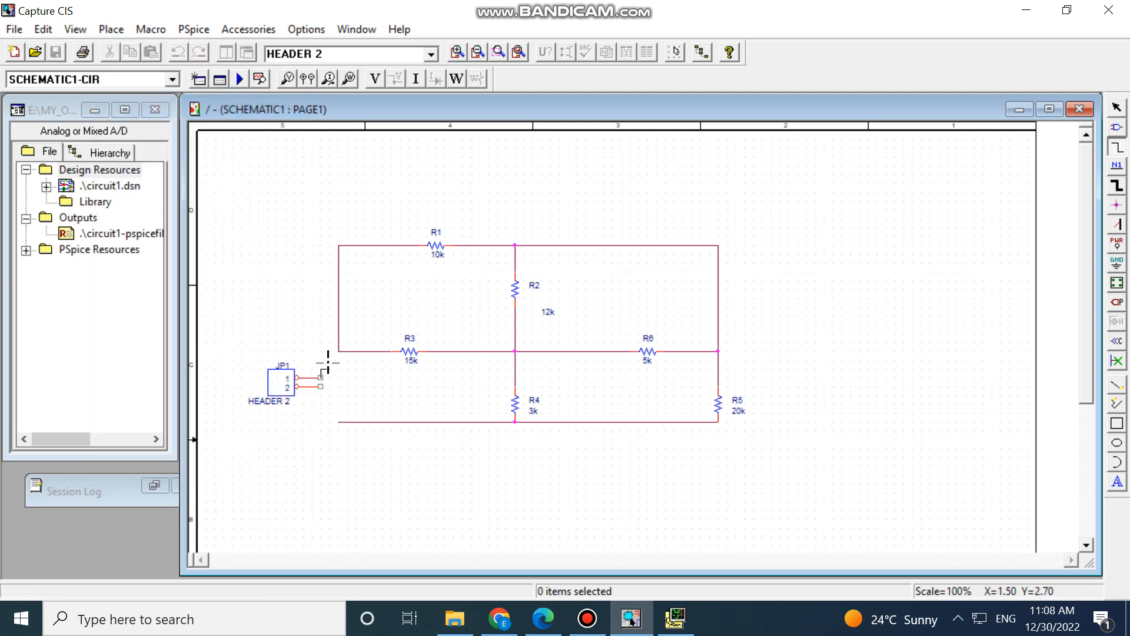
click(337, 351)
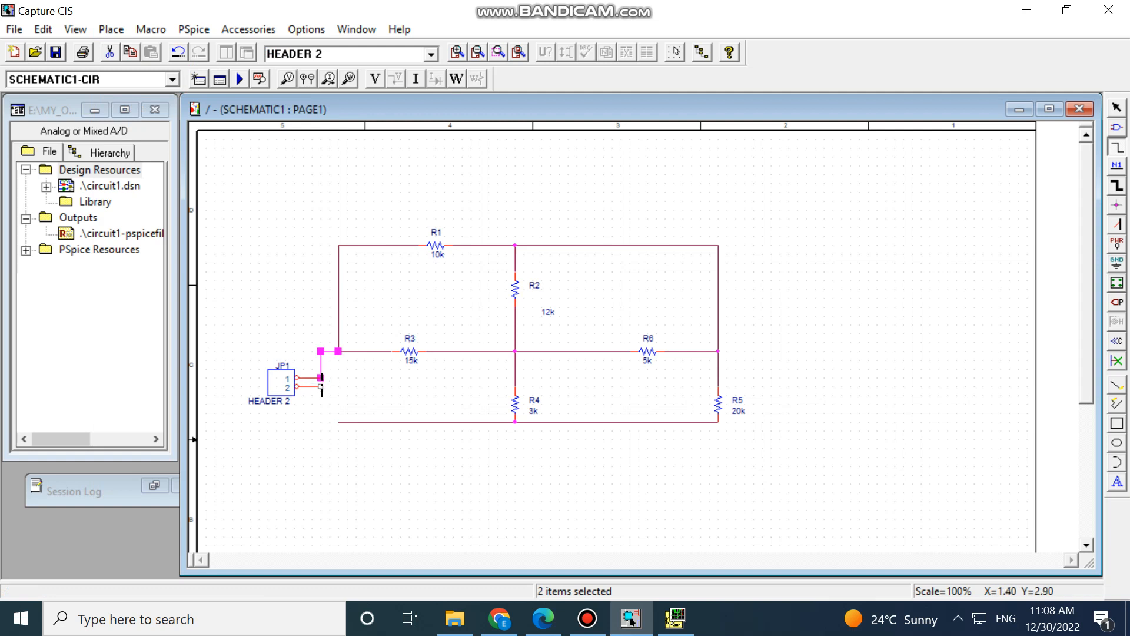
click(321, 387)
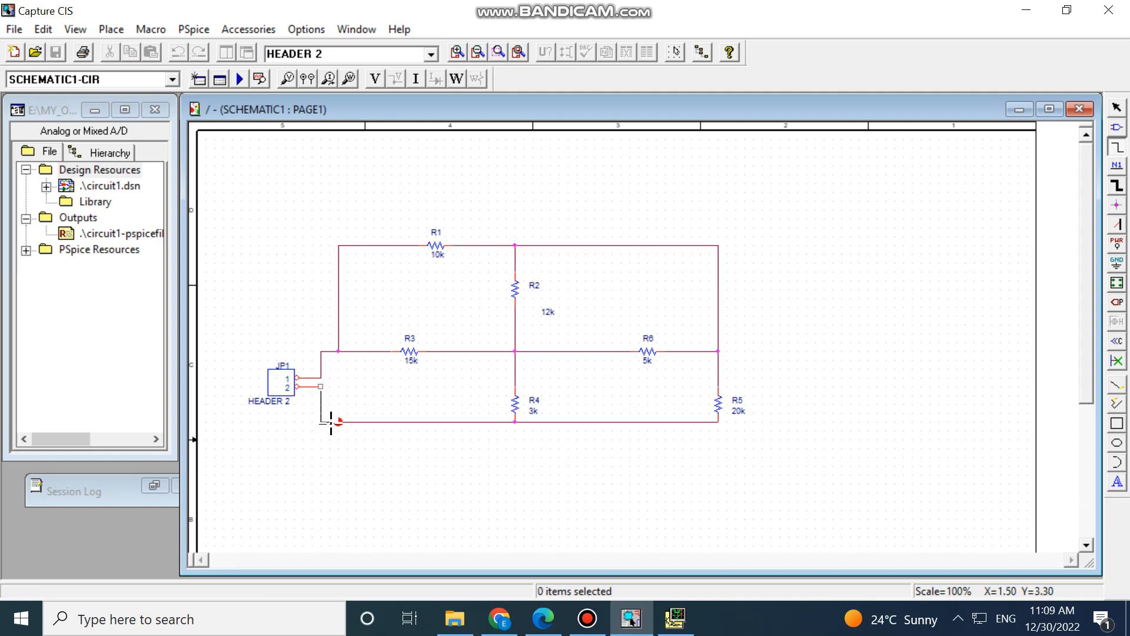
click(339, 421)
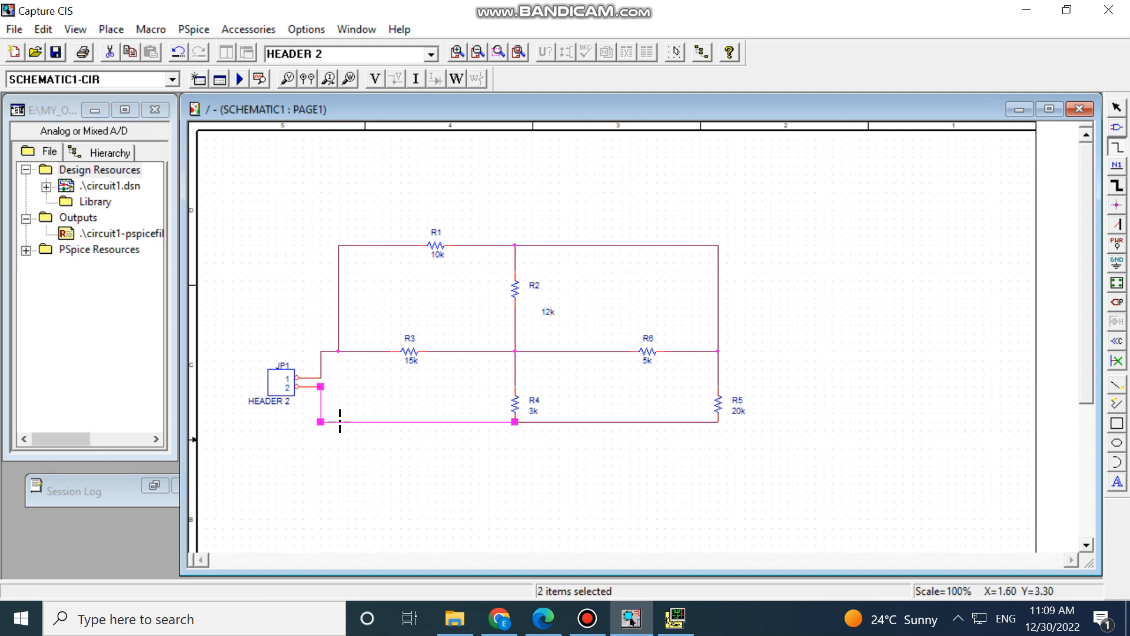
key(Escape)
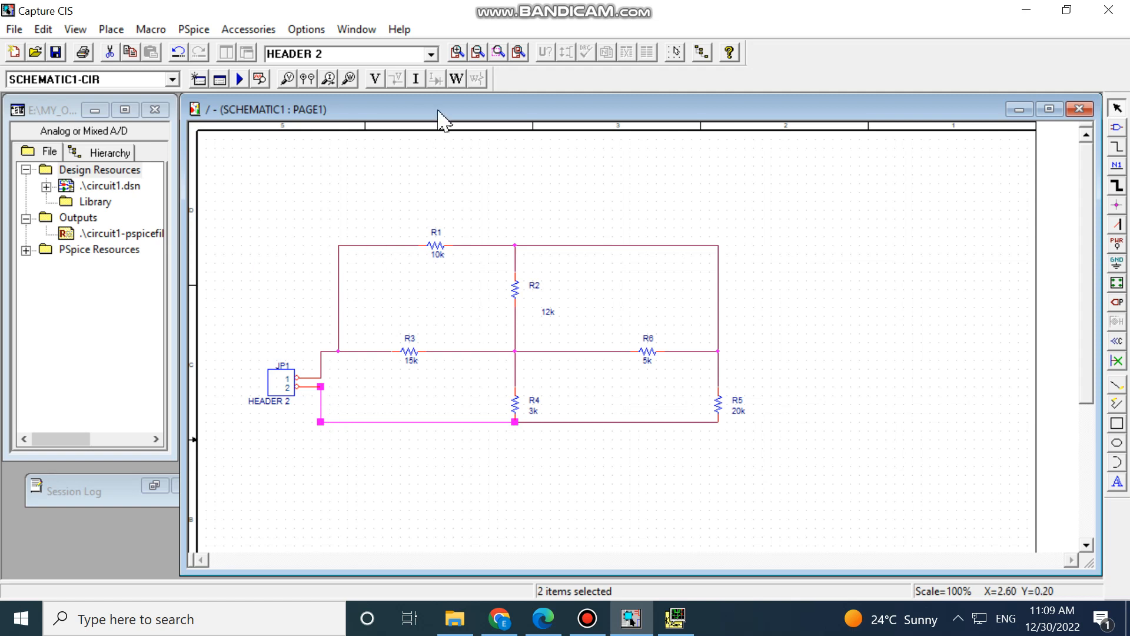
Examine the JP1 header's connections and the resistor network up close.
click(458, 55)
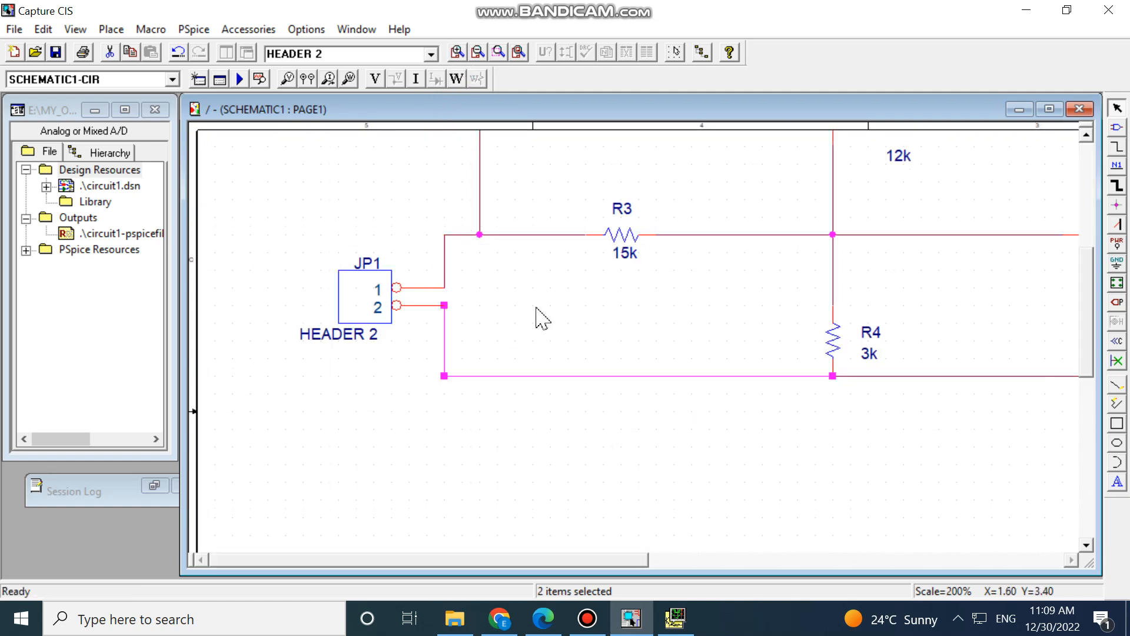
click(543, 439)
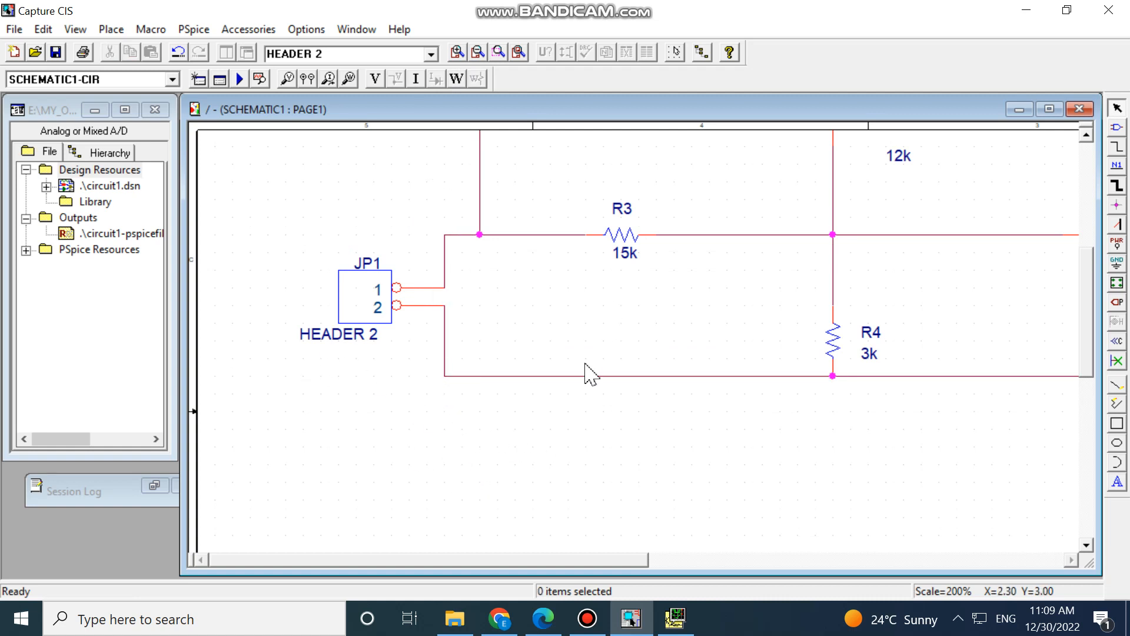
drag(629, 559, 780, 559)
drag(1089, 377, 1086, 323)
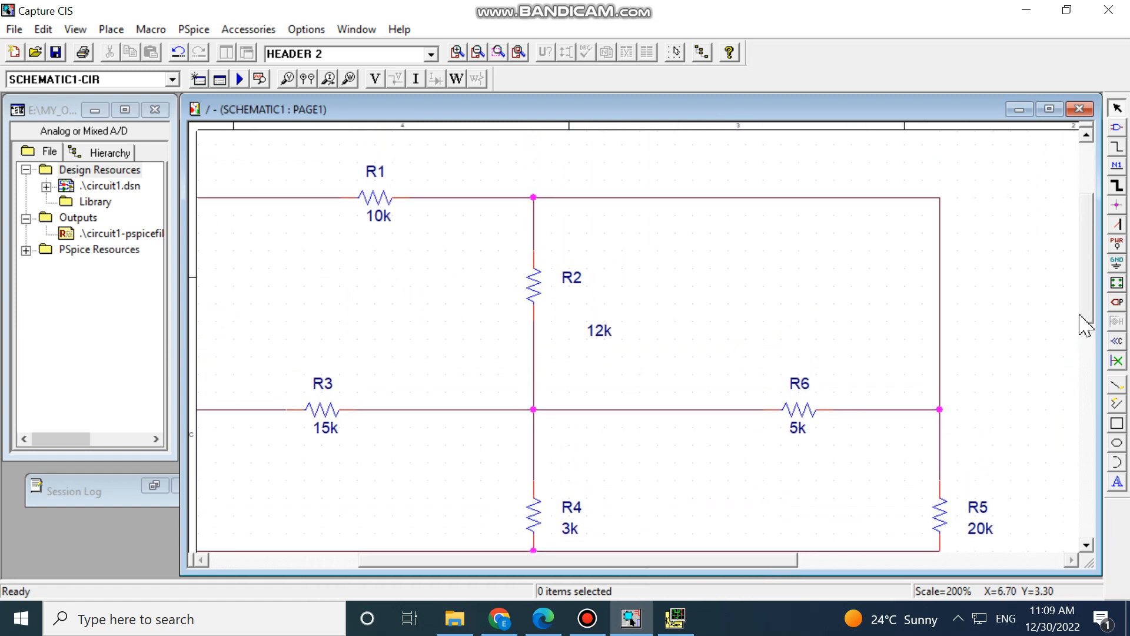
drag(744, 562, 613, 574)
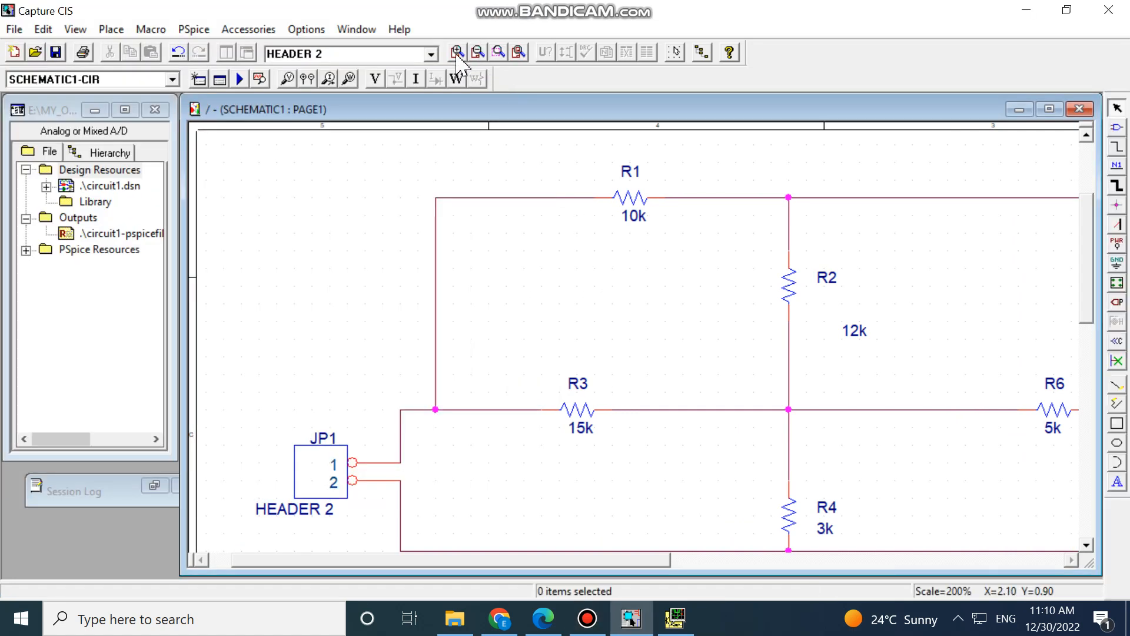
click(476, 53)
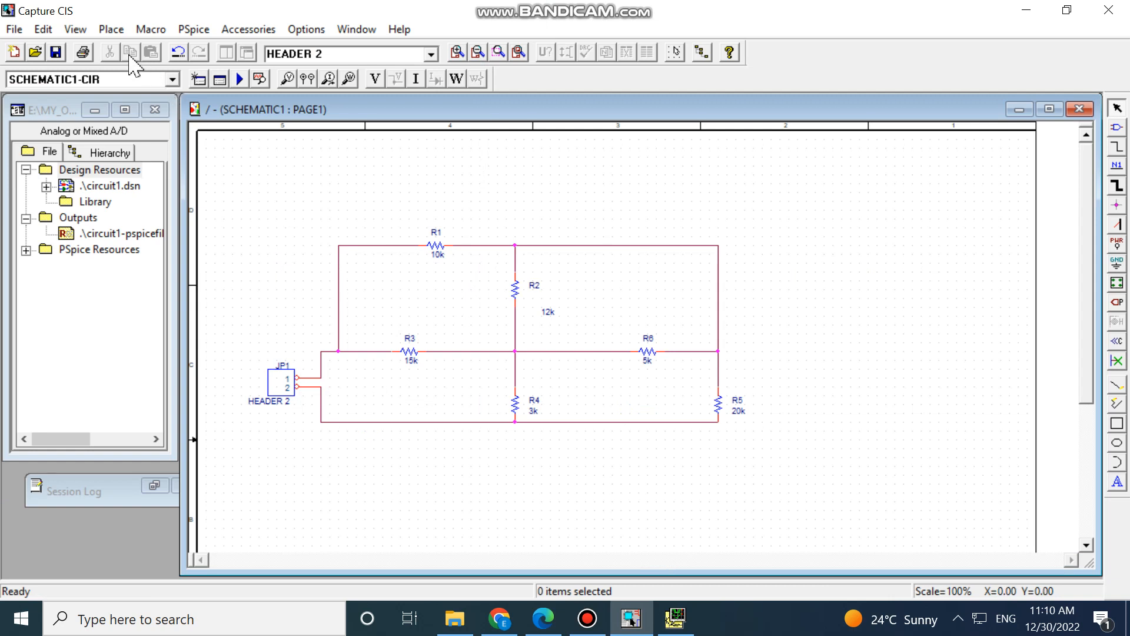
Pick another HEADER 2 part from the CONNECTR library for placement on the schematic.
click(111, 29)
click(137, 43)
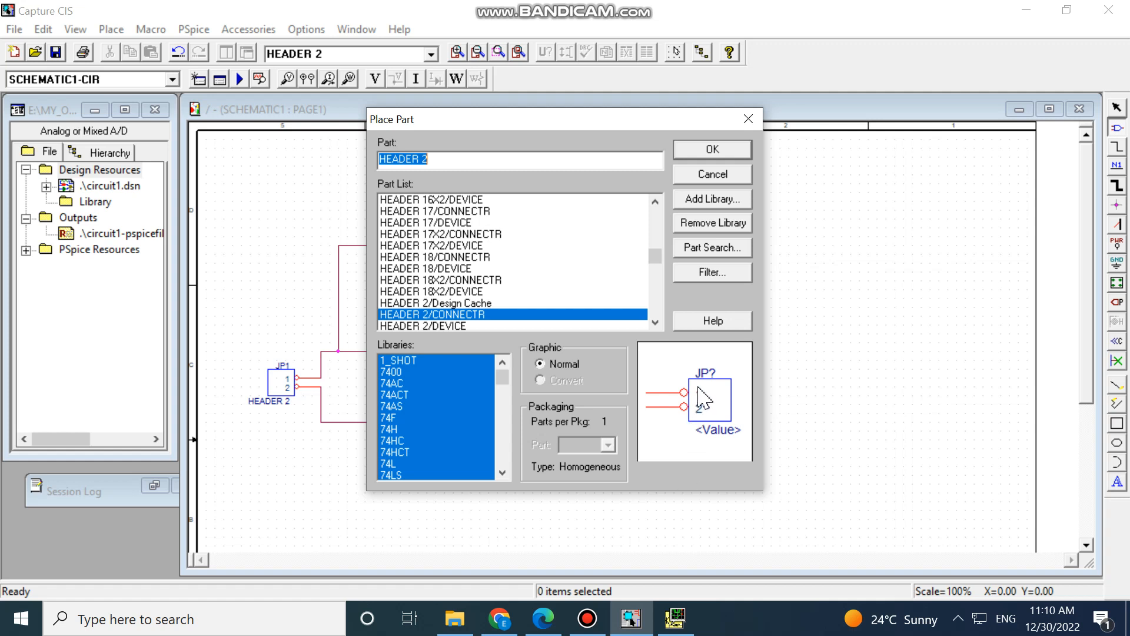
click(718, 148)
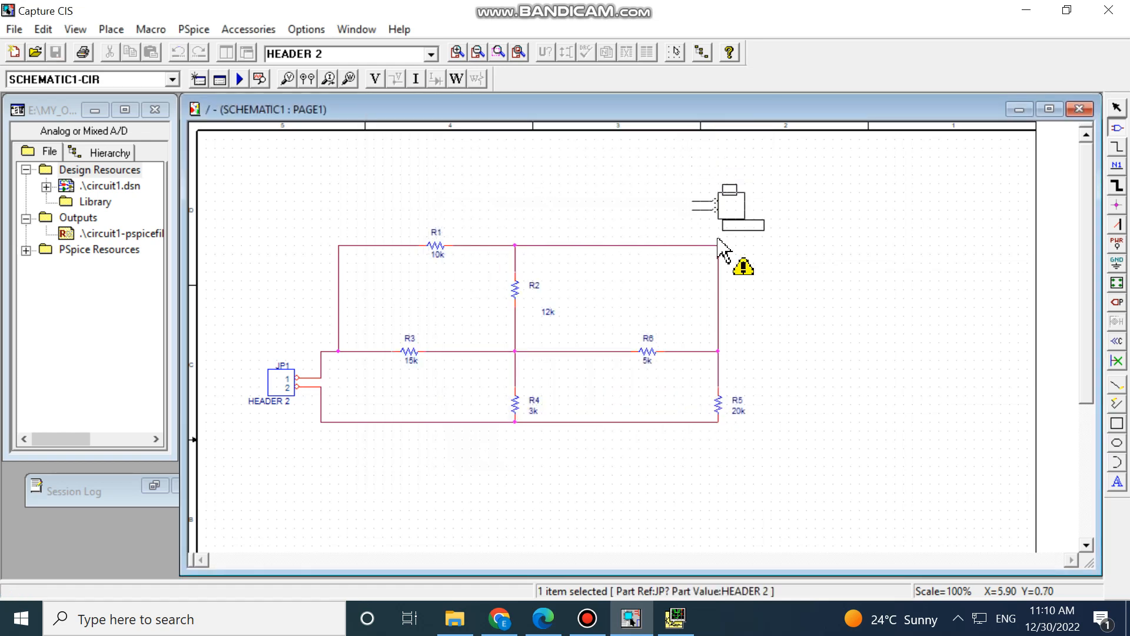